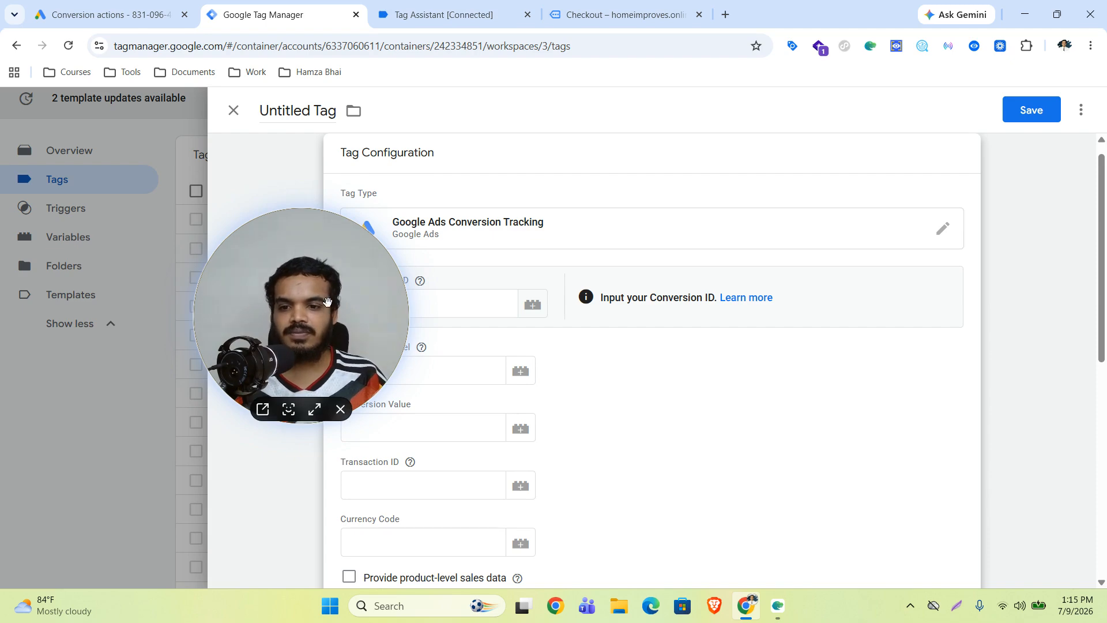
# Switch to the homeimproves.online checkout page and review the billing details and the order summary
pyautogui.scroll(-1, 613, 381)
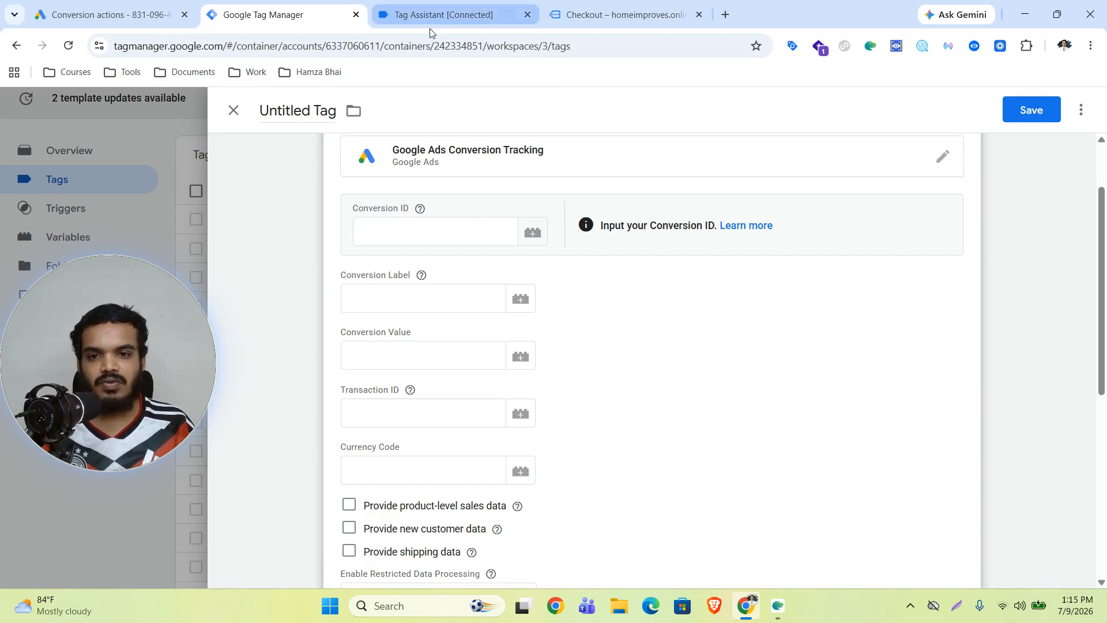
pyautogui.click(590, 18)
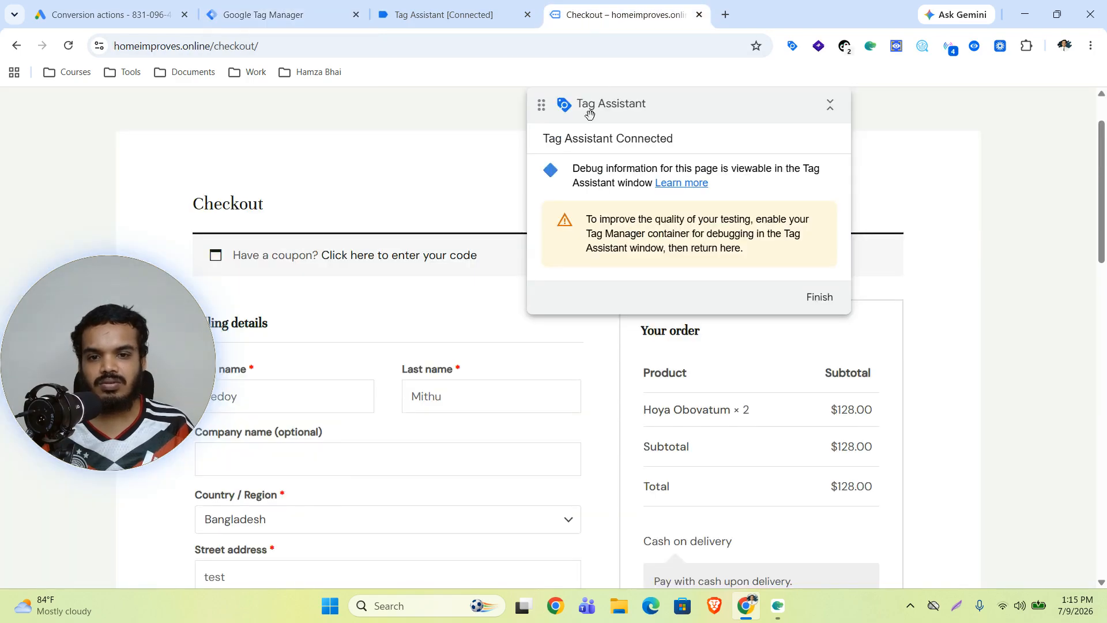
pyautogui.moveTo(109, 344); pyautogui.dragTo(990, 198)
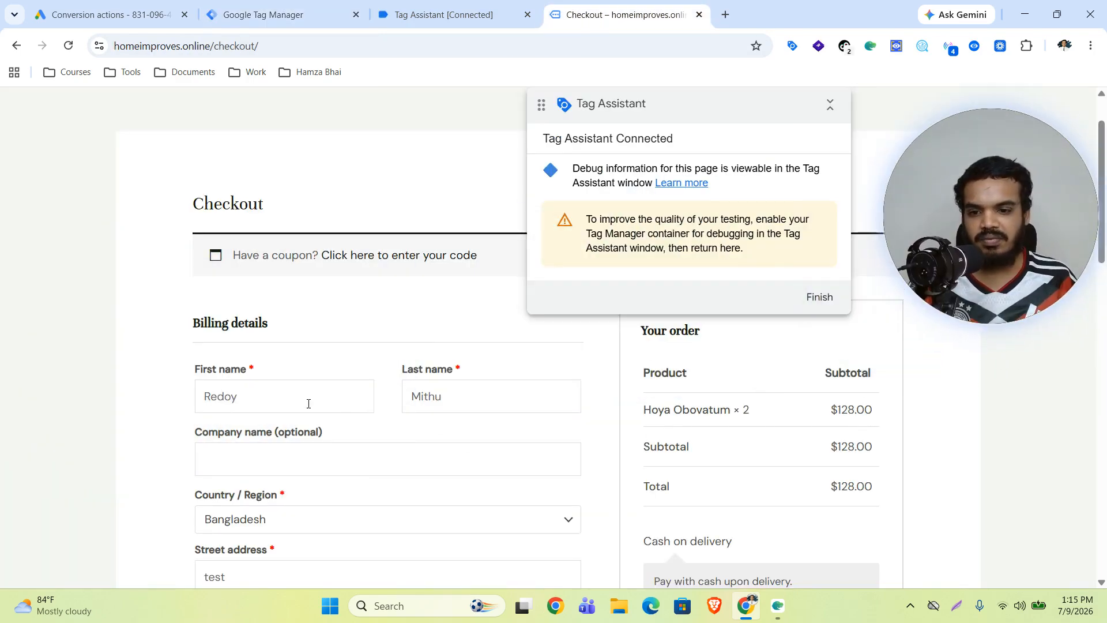
pyautogui.scroll(-1, 309, 380)
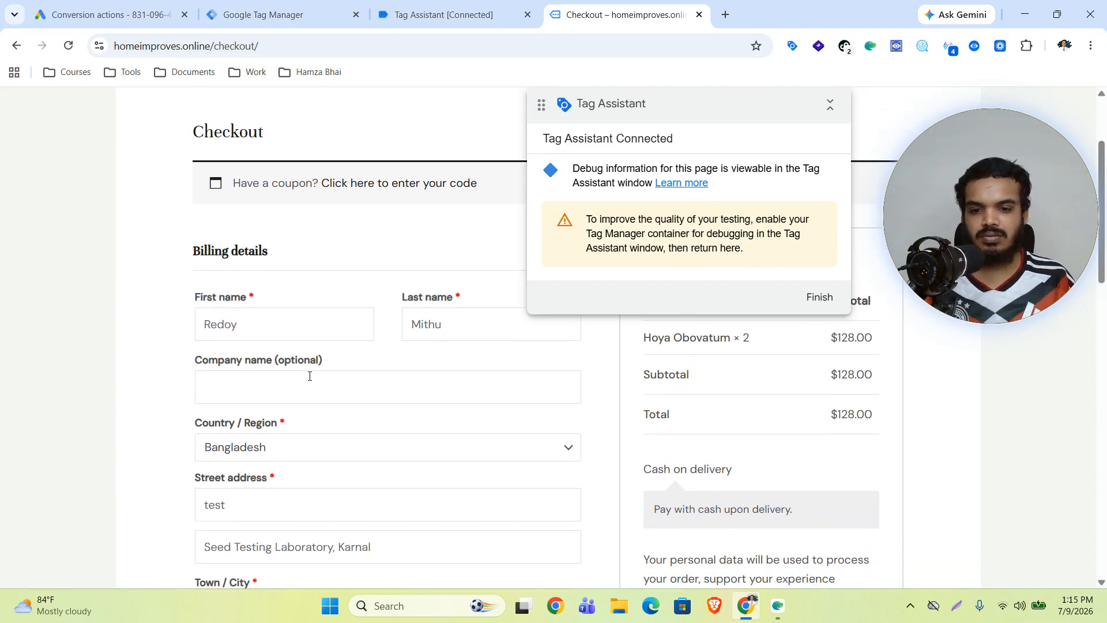
pyautogui.scroll(2, 310, 376)
pyautogui.moveTo(625, 108); pyautogui.dragTo(174, 140)
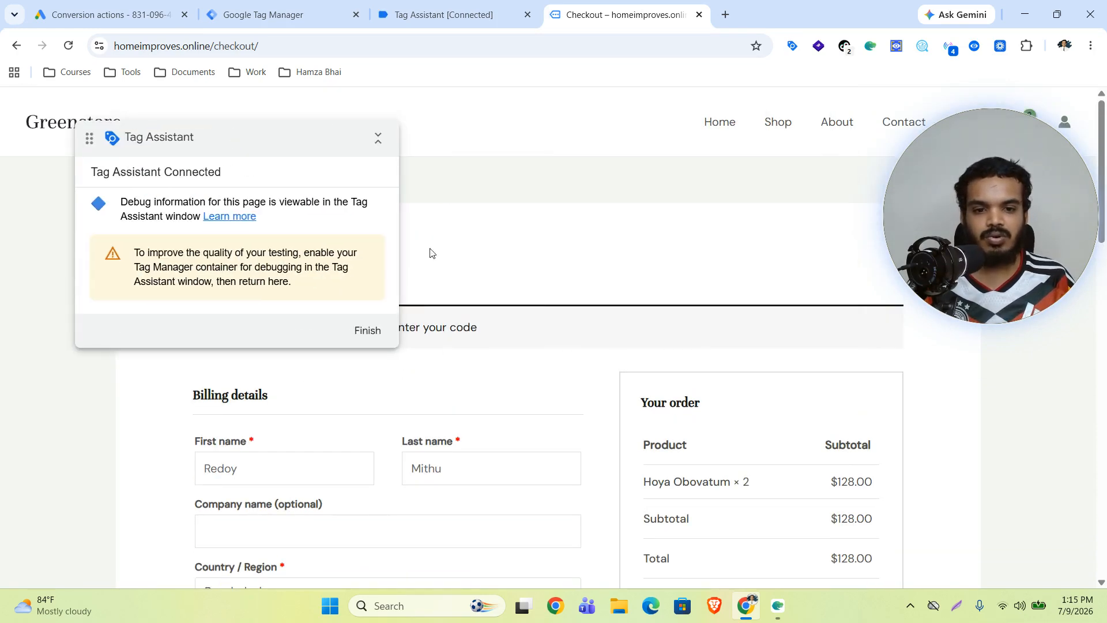
pyautogui.scroll(-2, 741, 433)
pyautogui.scroll(-4, 837, 326)
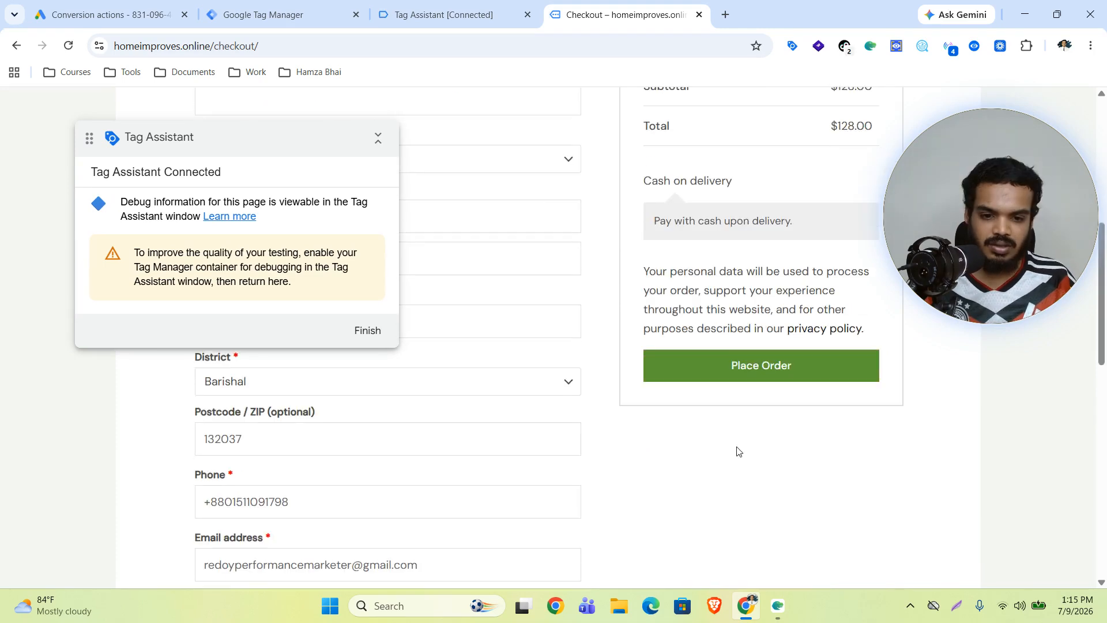
pyautogui.scroll(4, 296, 391)
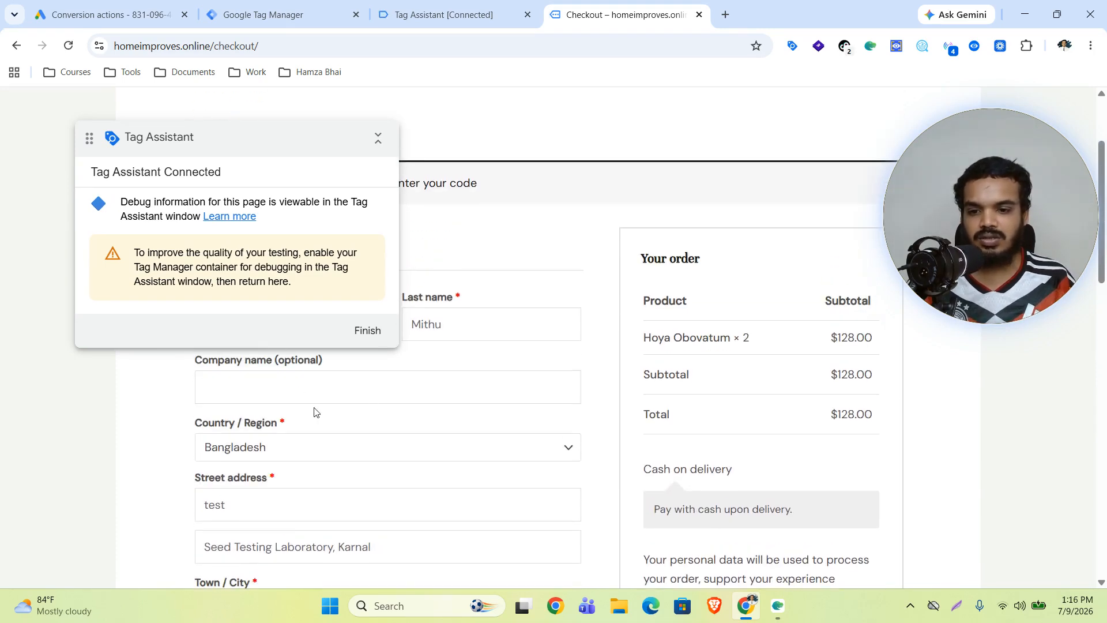
pyautogui.scroll(-2, 317, 412)
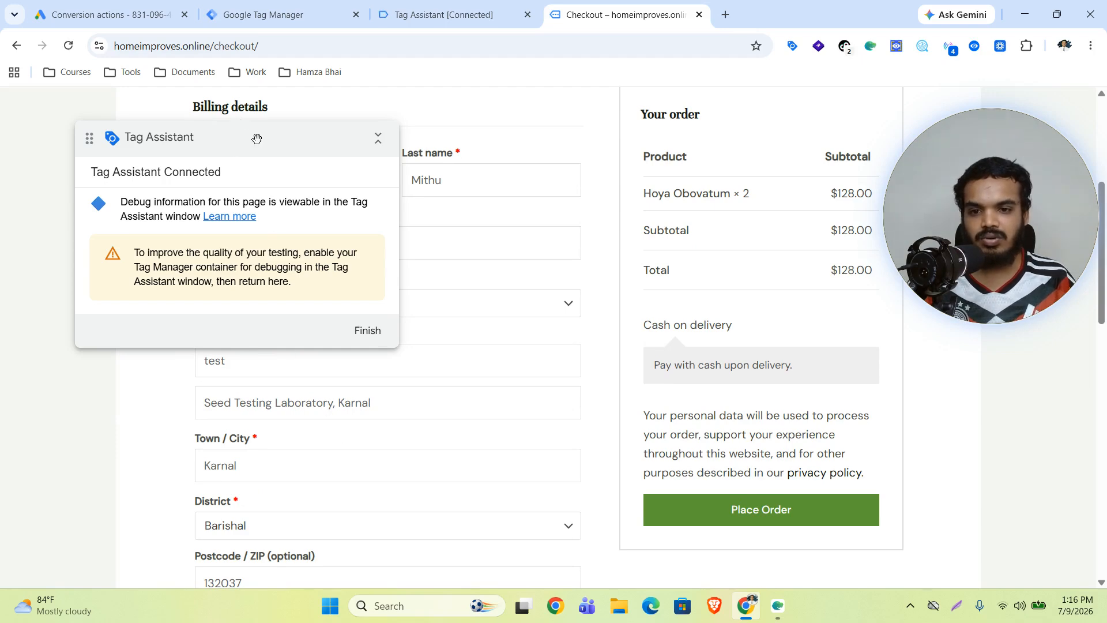
pyautogui.moveTo(253, 136); pyautogui.dragTo(640, 78)
pyautogui.scroll(-1, 322, 436)
pyautogui.scroll(-4, 321, 436)
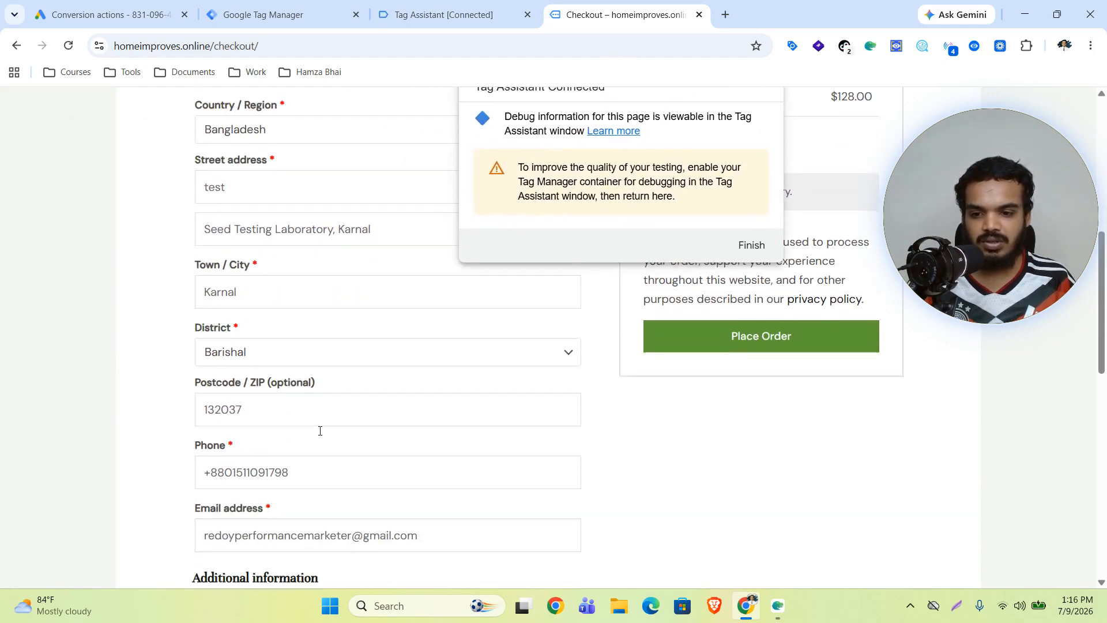
pyautogui.scroll(3, 616, 415)
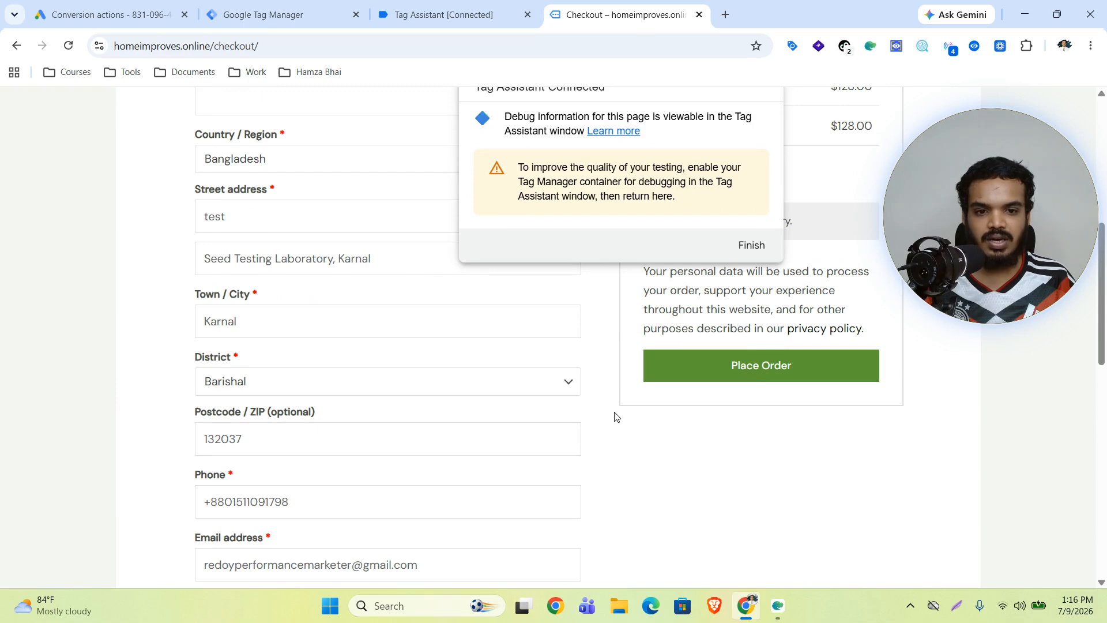
# Place the cash-on-delivery test order and open its earliest purchase event in Tag Assistant
pyautogui.click(749, 375)
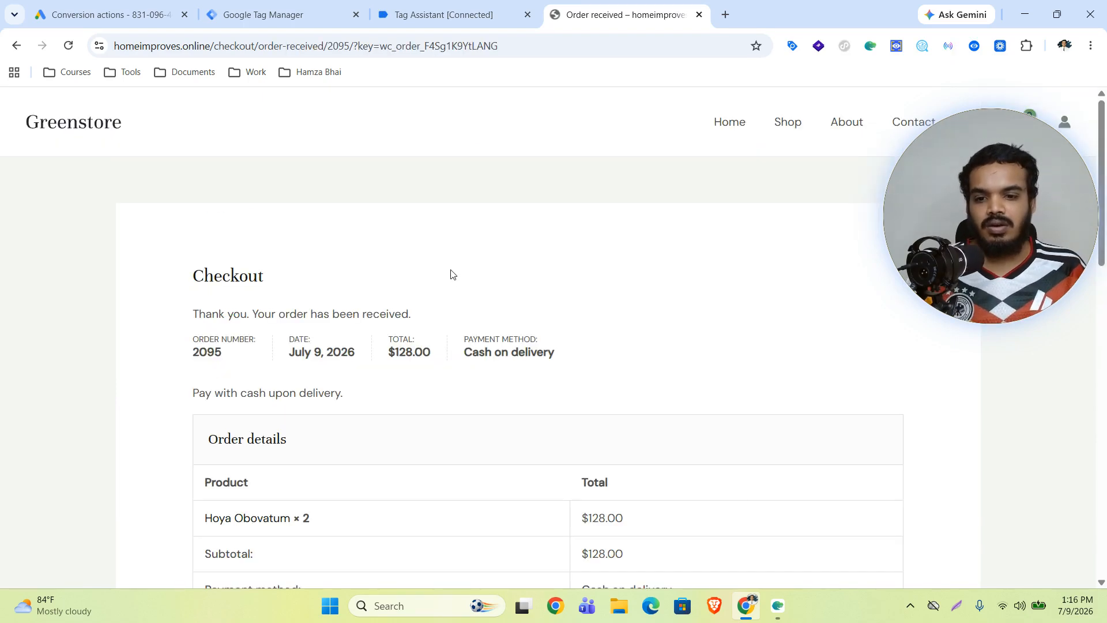
pyautogui.click(456, 15)
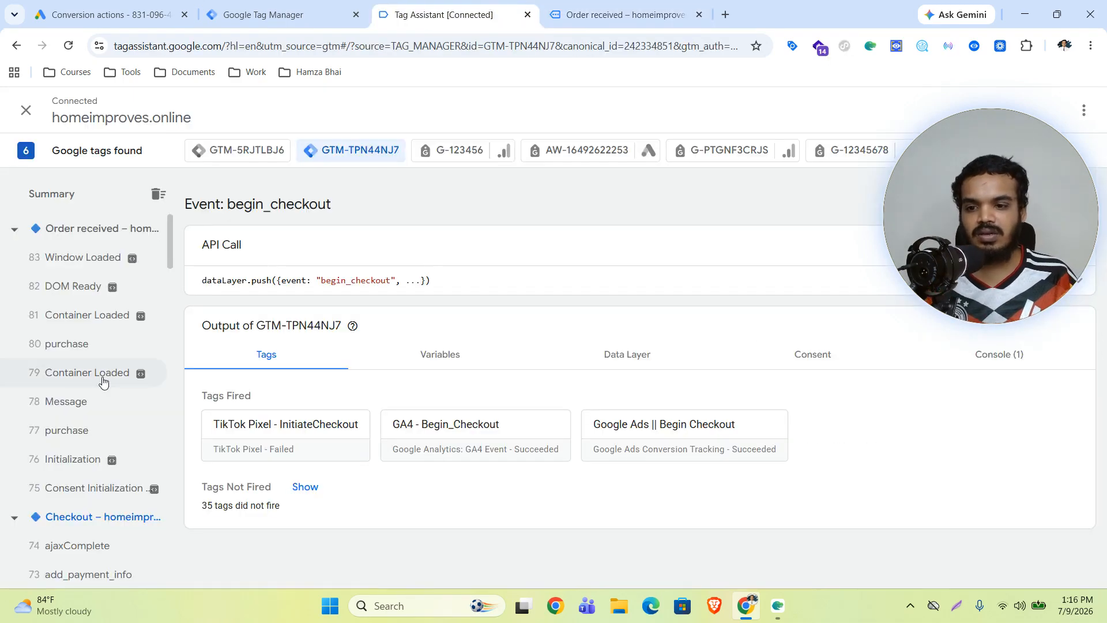
pyautogui.click(72, 431)
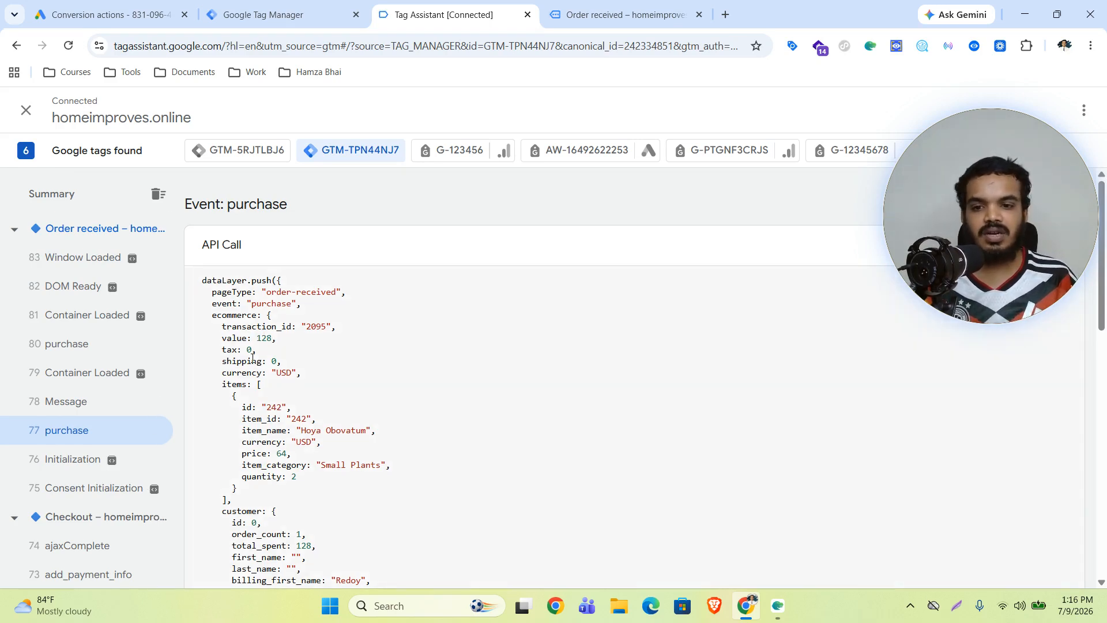
# Return to Google Tag Manager, leave the untitled tag, and start a new user-defined variable of type Data Layer Variable
pyautogui.click(229, 22)
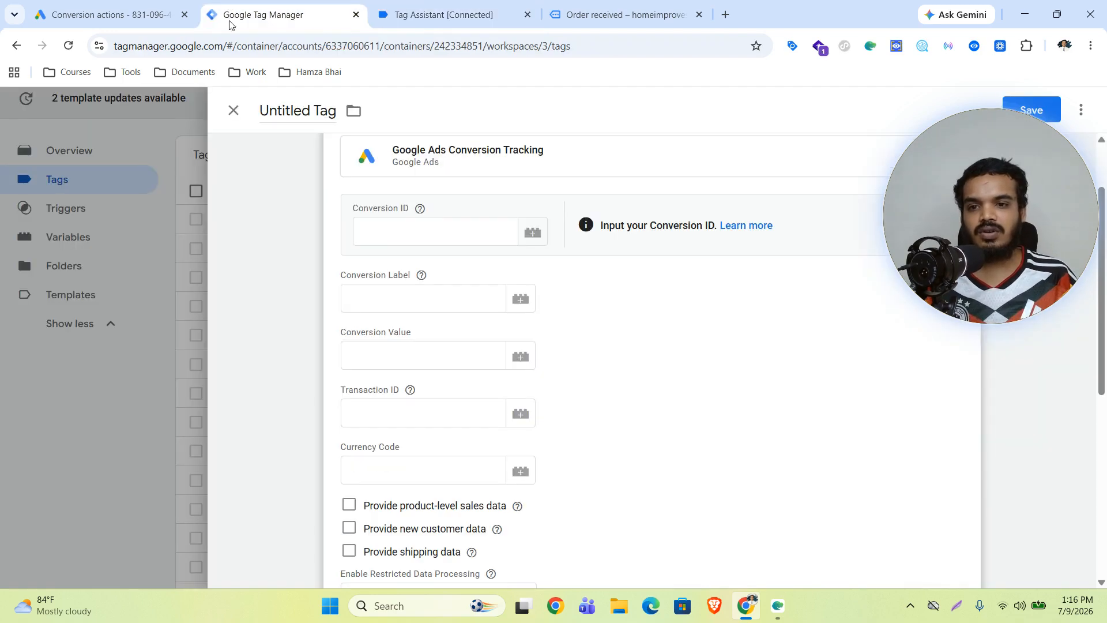
pyautogui.click(133, 376)
pyautogui.click(68, 247)
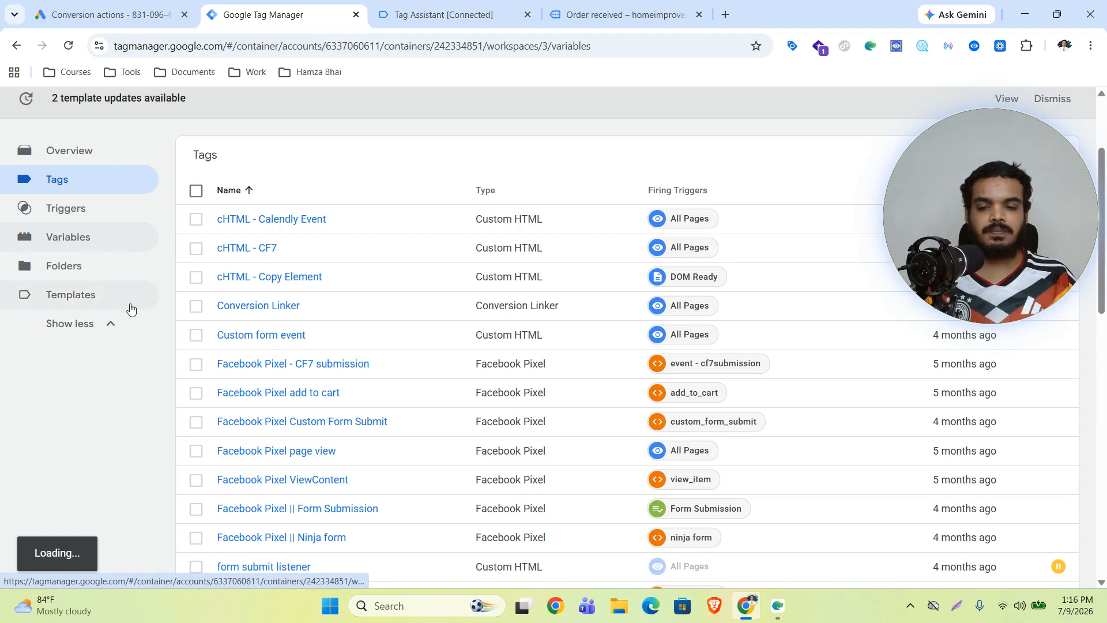
pyautogui.click(1048, 415)
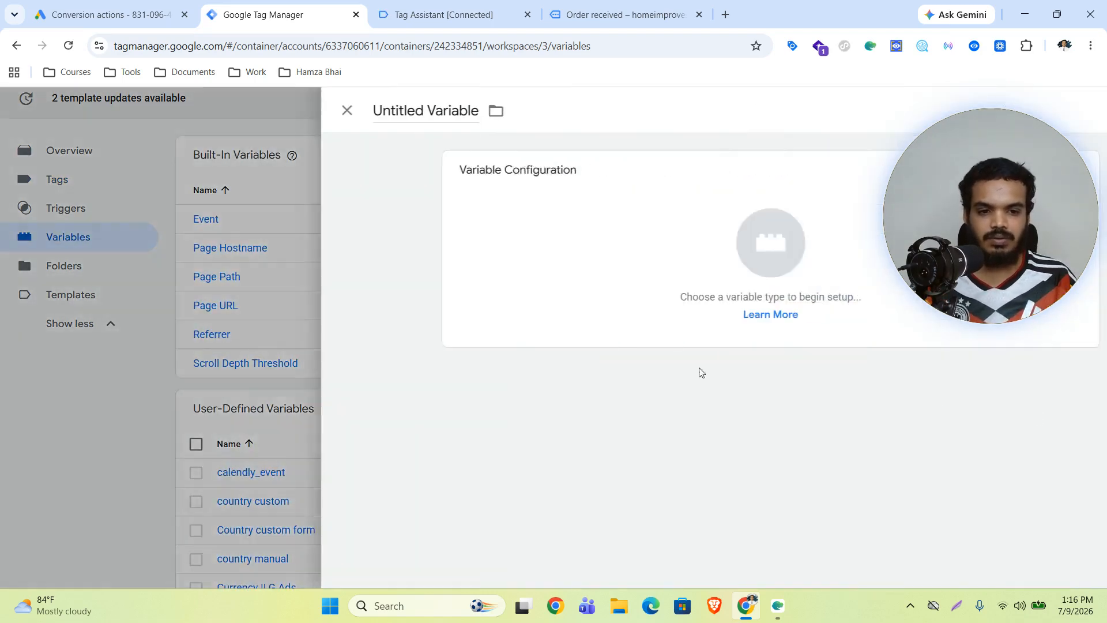
pyautogui.click(634, 257)
pyautogui.scroll(-2, 830, 377)
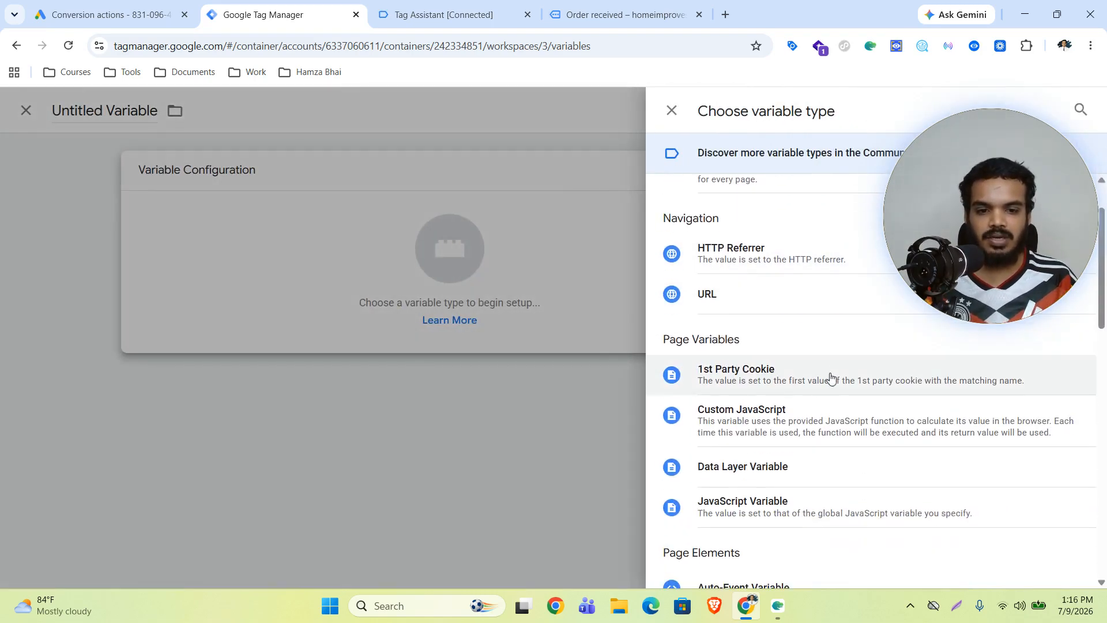
pyautogui.click(781, 475)
# Set the Data Layer Variable Name to ecommerce.transaction_id, taking the key names from the purchase event in Tag Assistant
pyautogui.click(396, 324)
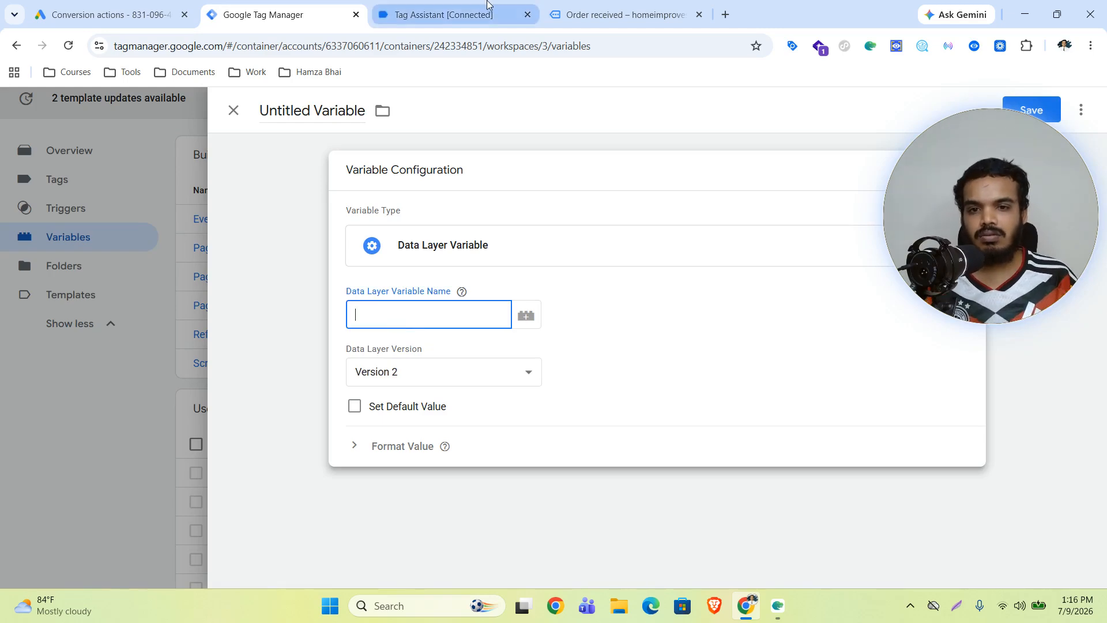
pyautogui.click(444, 15)
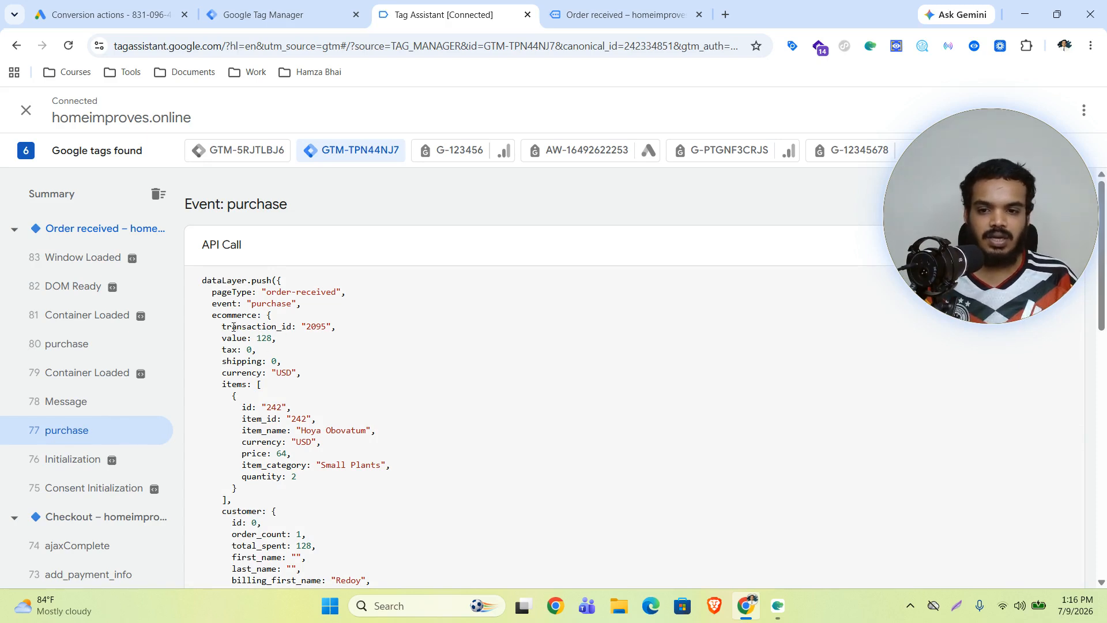
pyautogui.moveTo(211, 314); pyautogui.dragTo(274, 316)
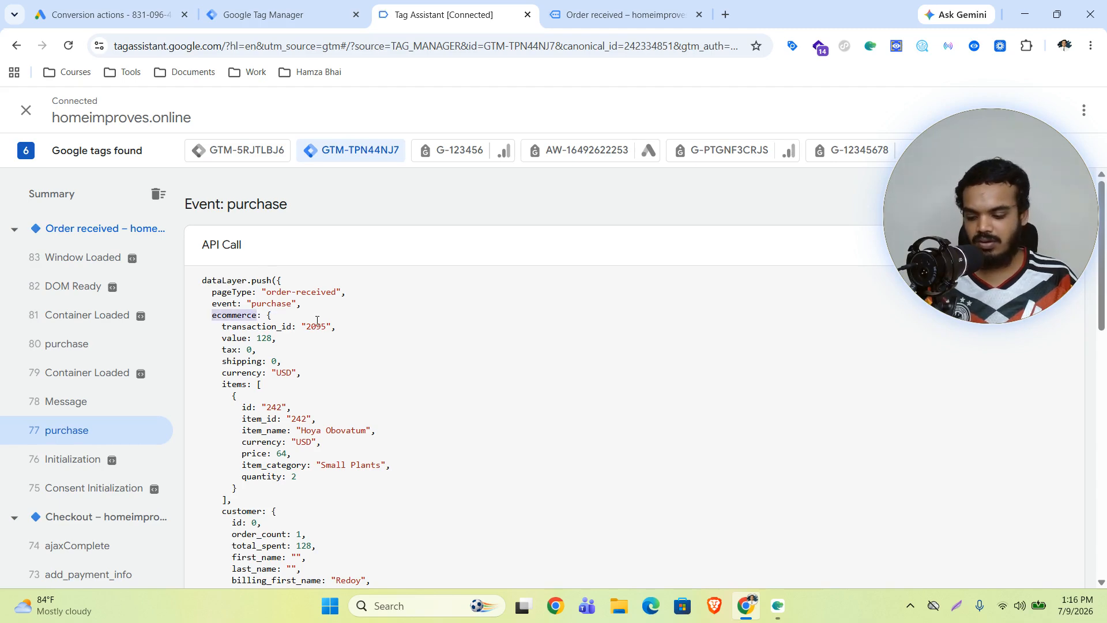
pyautogui.click(262, 15)
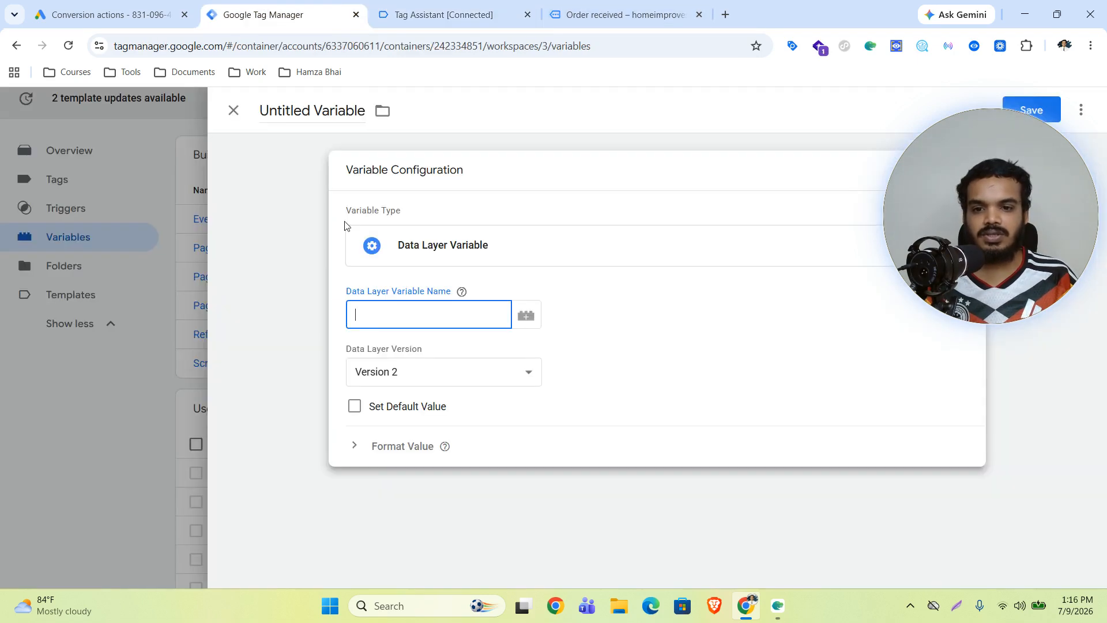
pyautogui.write('ecommerce')
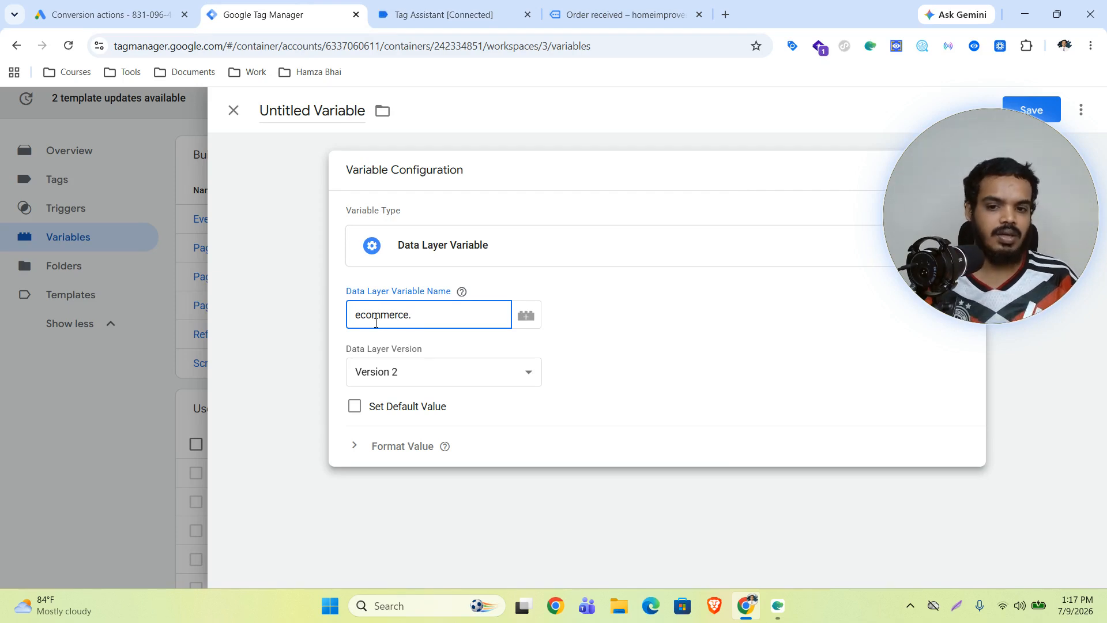
pyautogui.write('.')
pyautogui.click(444, 15)
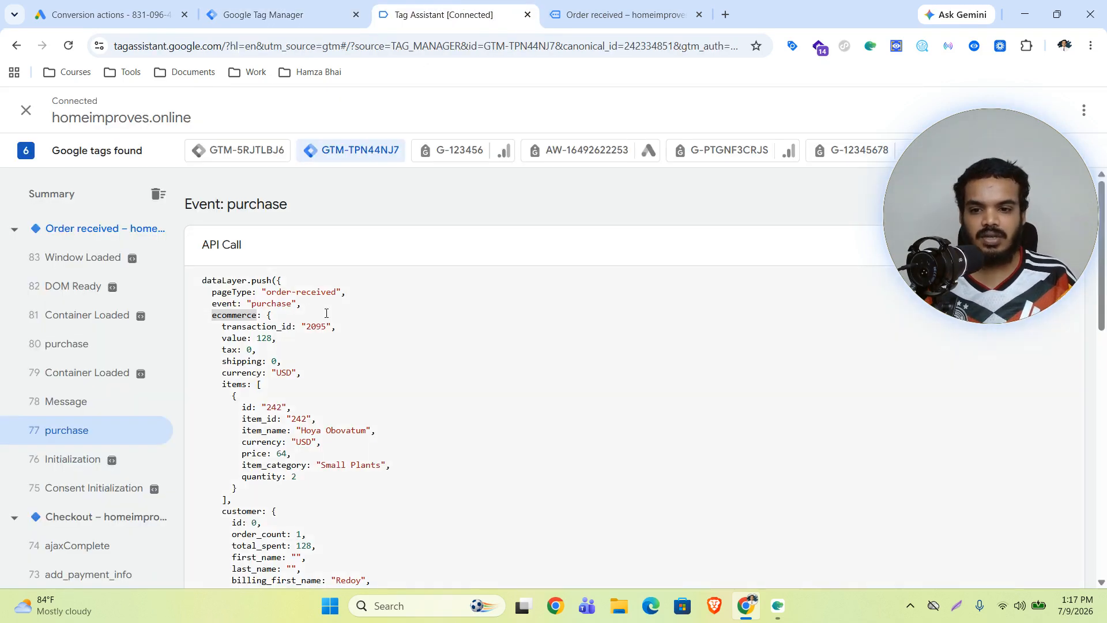
pyautogui.doubleClick(248, 326)
pyautogui.hotkey('ctrl', 'c')
pyautogui.hotkey('ctrl', 'shift', 'Tab')
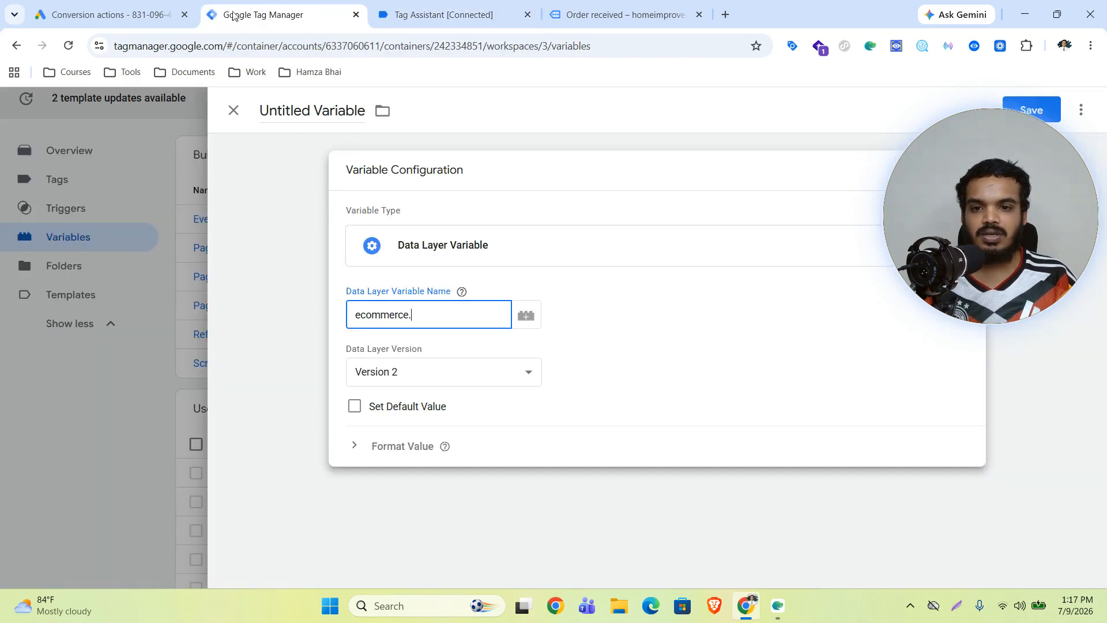
pyautogui.hotkey('ctrl', 'v')
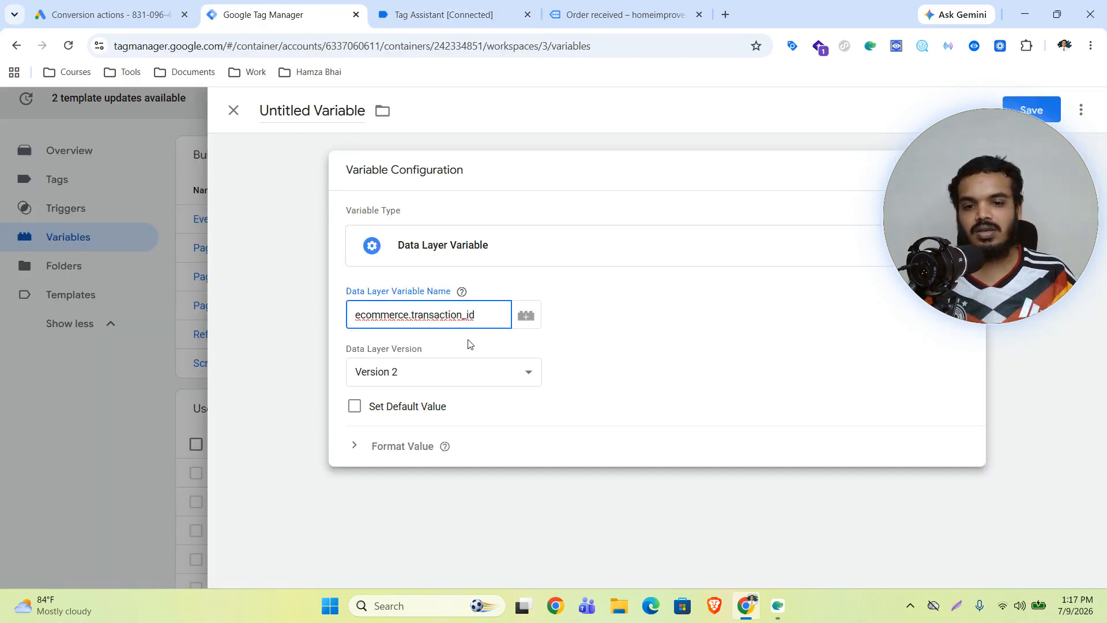
# Name the variable "Transaction Id || G ADS" and save it
pyautogui.click(339, 113)
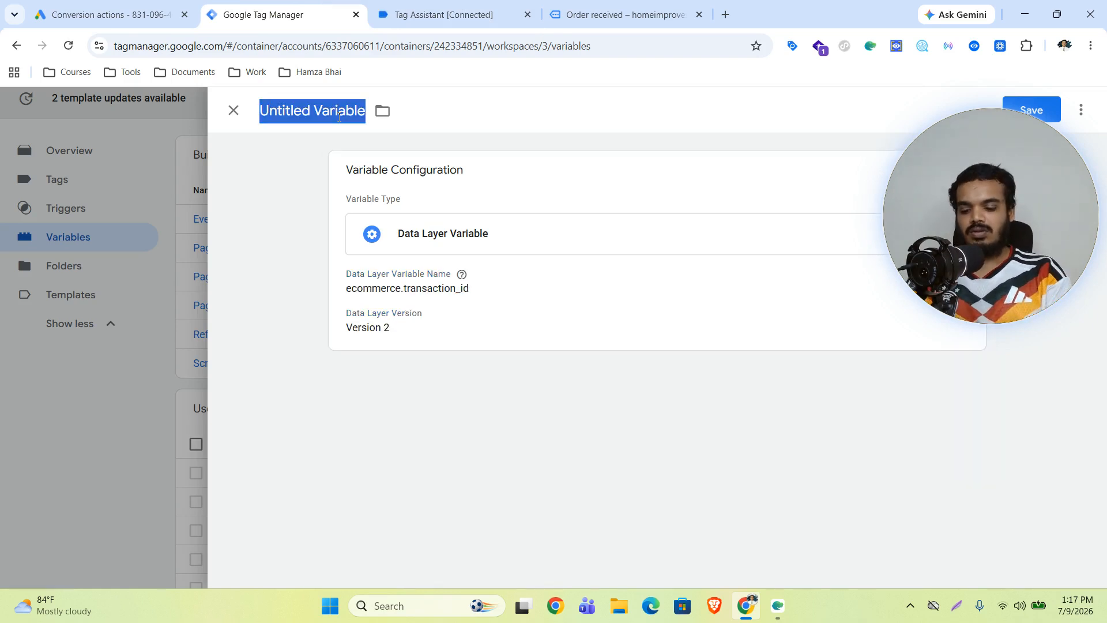
pyautogui.write('Tra')
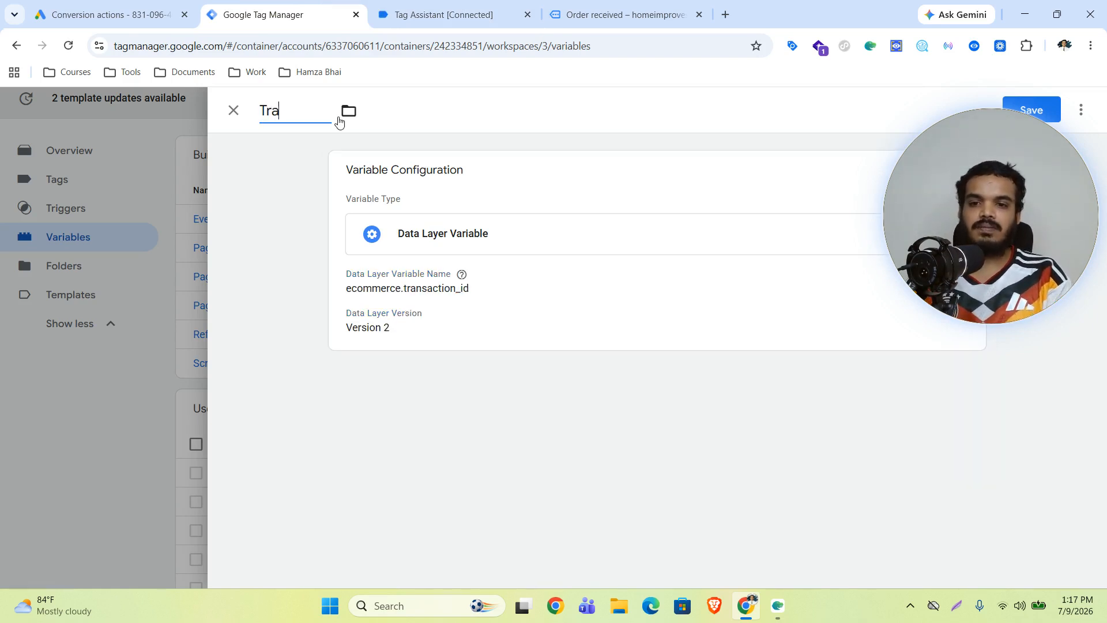
pyautogui.write('nsaction Id')
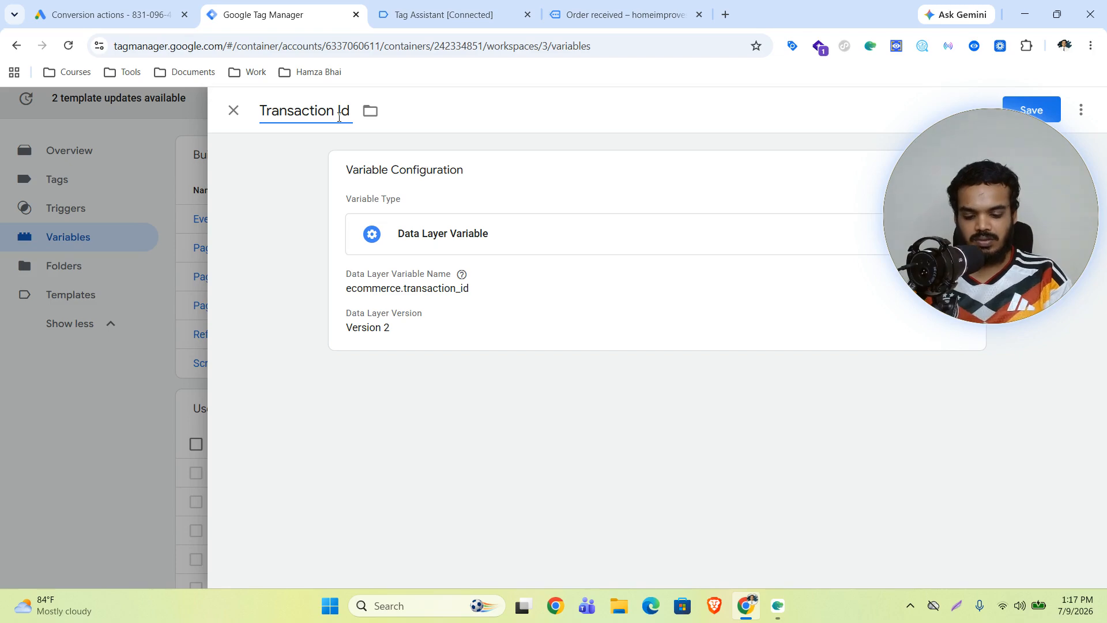
pyautogui.write(' || G ADS')
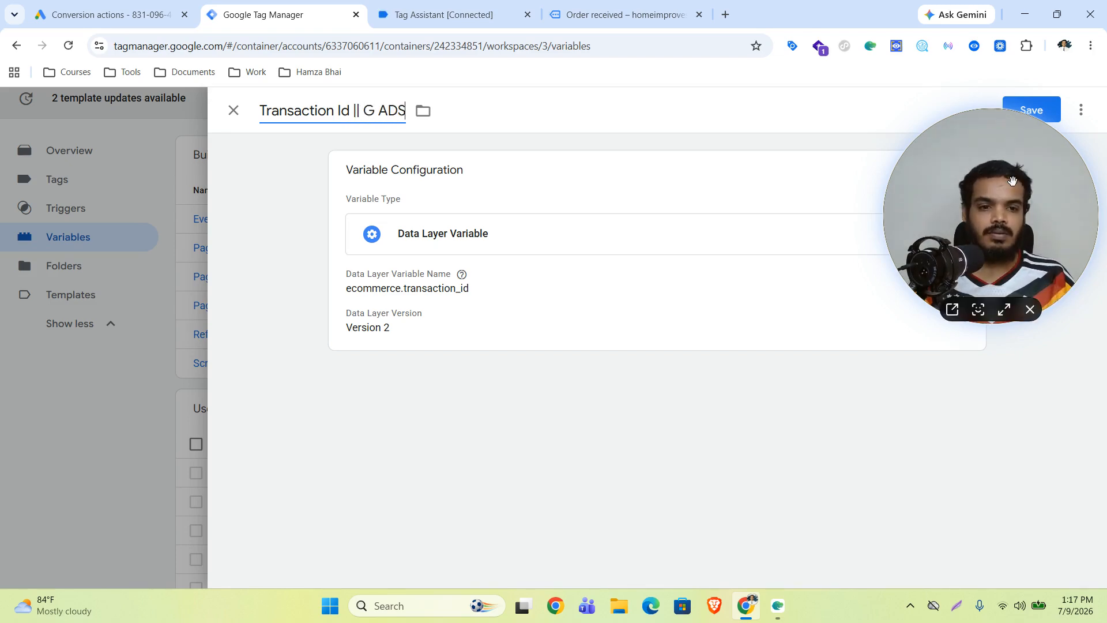
pyautogui.moveTo(1012, 181); pyautogui.dragTo(805, 236)
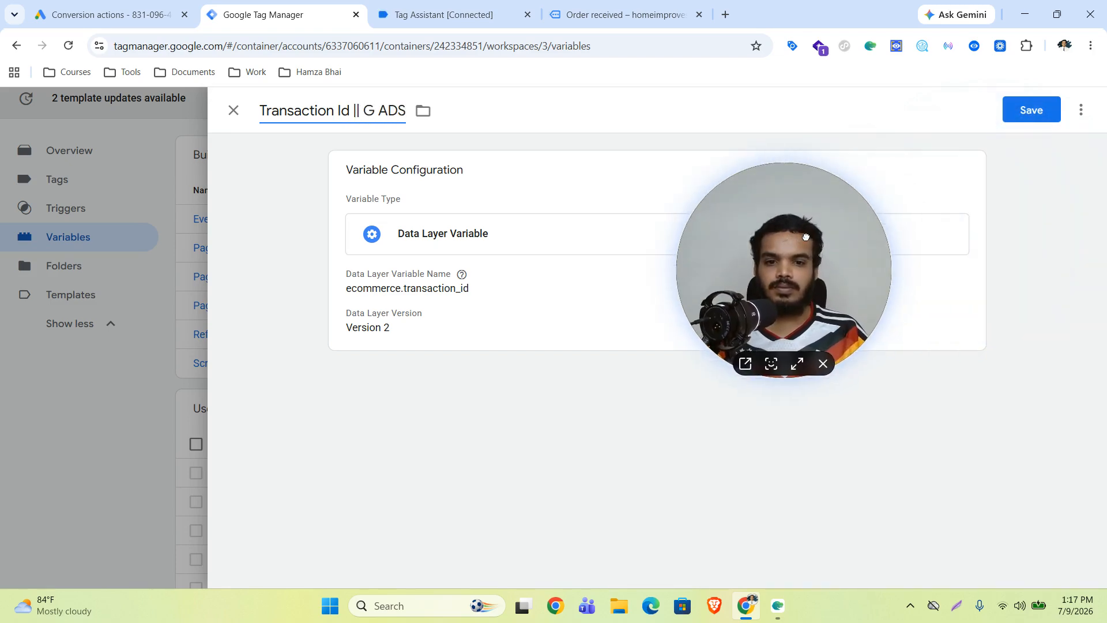
pyautogui.click(1042, 115)
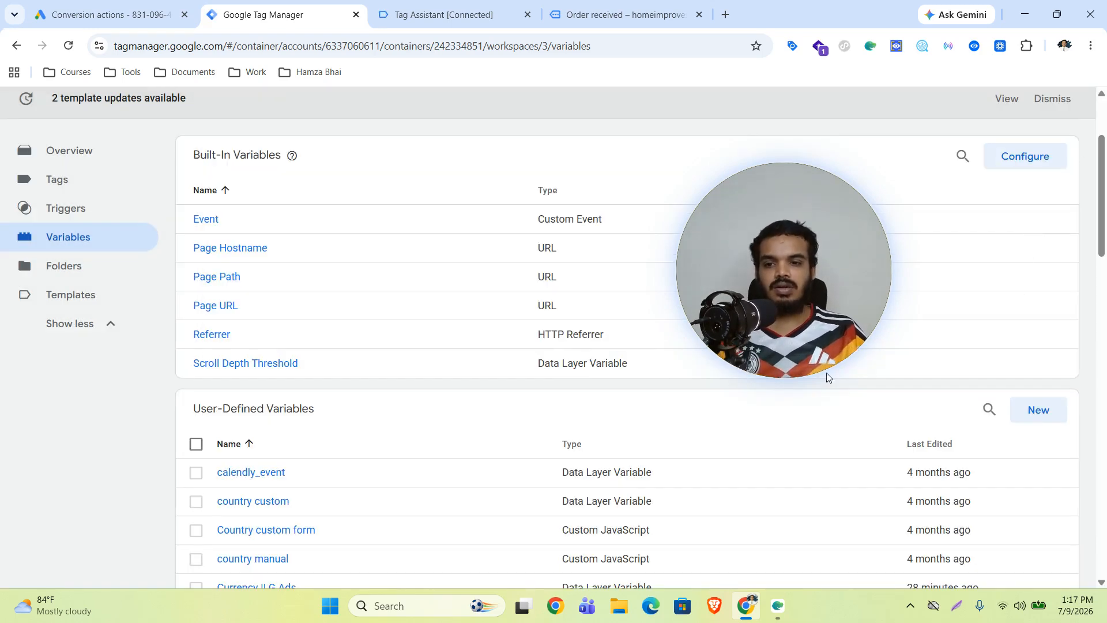
# Switch to the Google Ads conversions summary and start creating a new conversion action
pyautogui.click(110, 14)
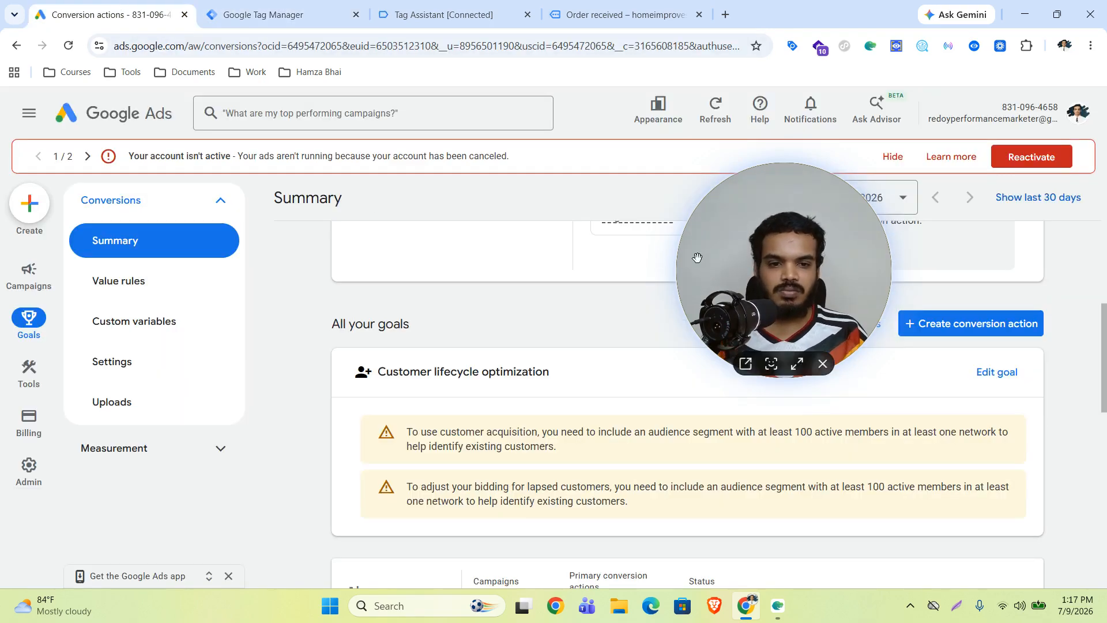
pyautogui.moveTo(825, 263); pyautogui.dragTo(203, 385)
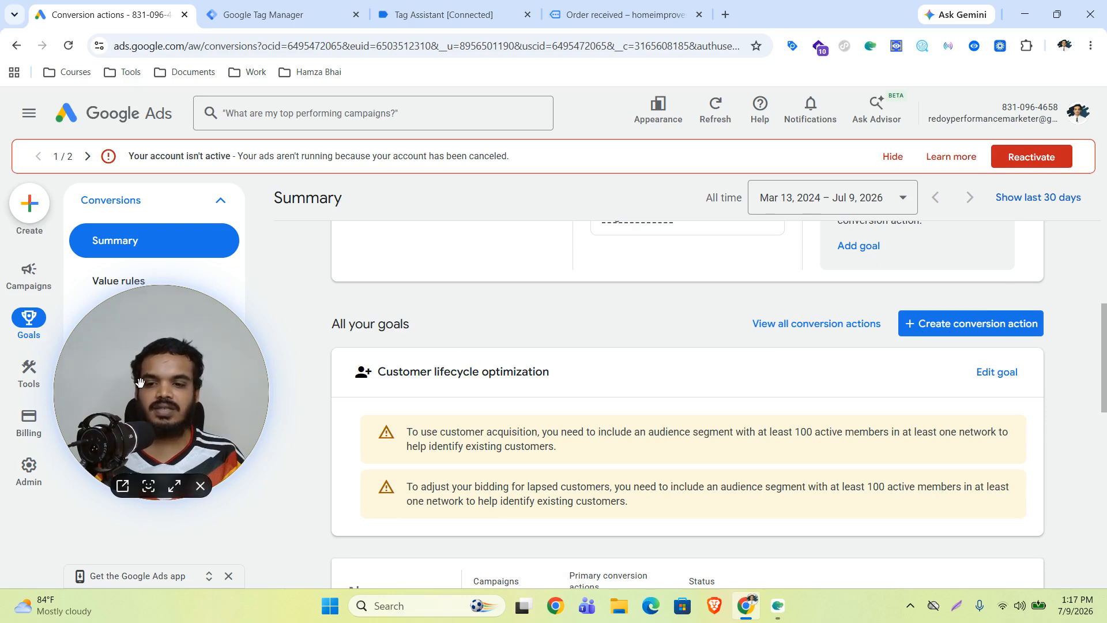
pyautogui.moveTo(101, 404); pyautogui.dragTo(273, 287)
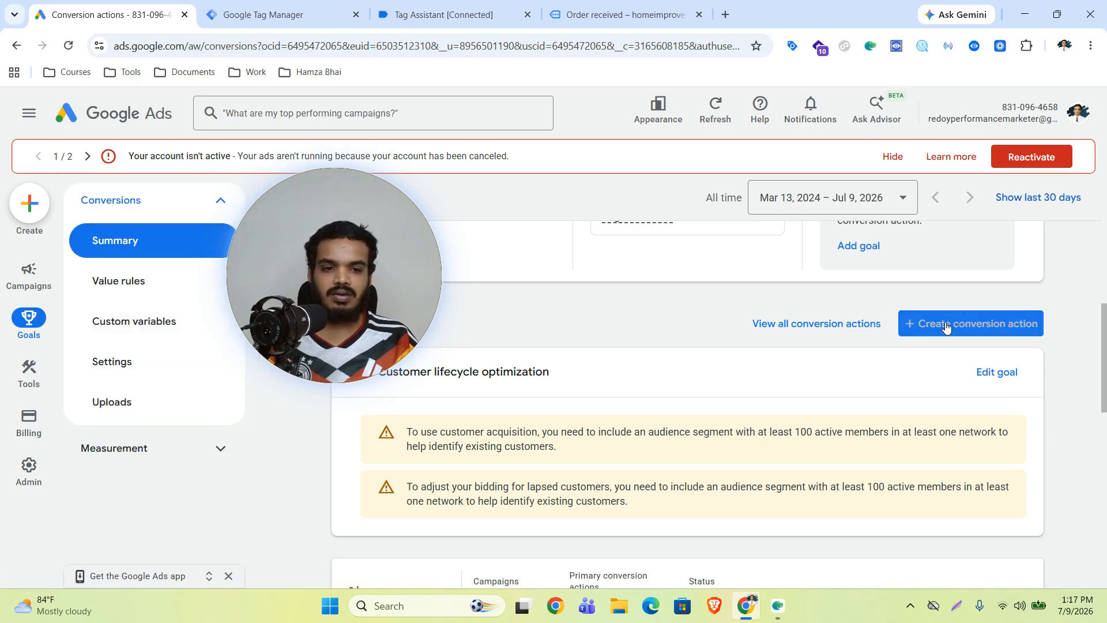
pyautogui.click(983, 327)
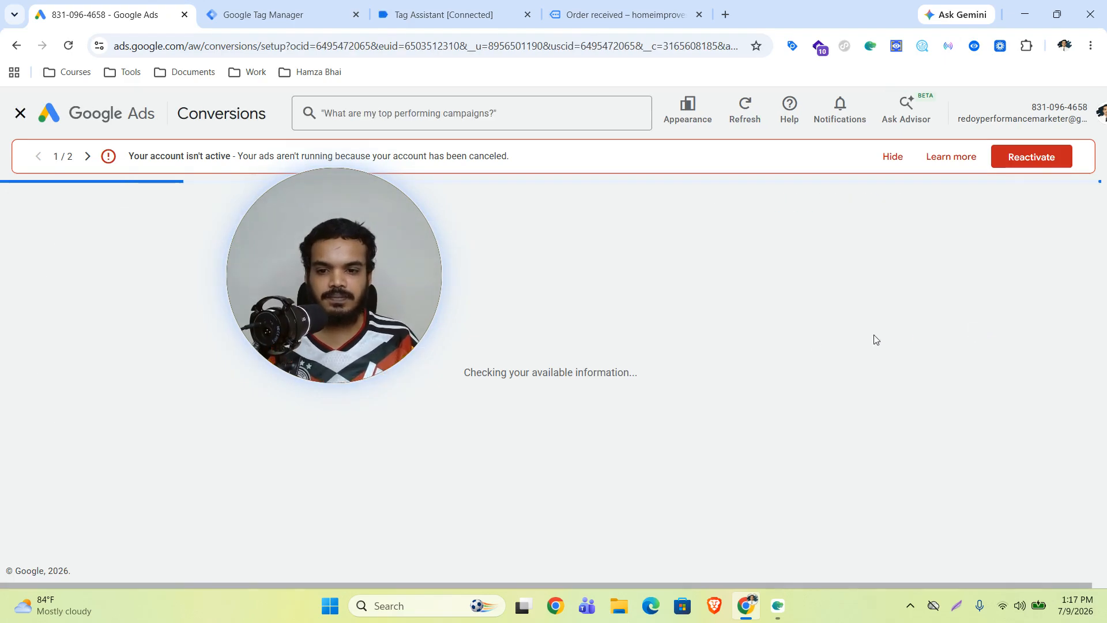
# Exclude phone call conversions from the data sources, keep website conversions selected, and save the choice
pyautogui.moveTo(354, 264); pyautogui.dragTo(1016, 222)
pyautogui.scroll(-3, 420, 329)
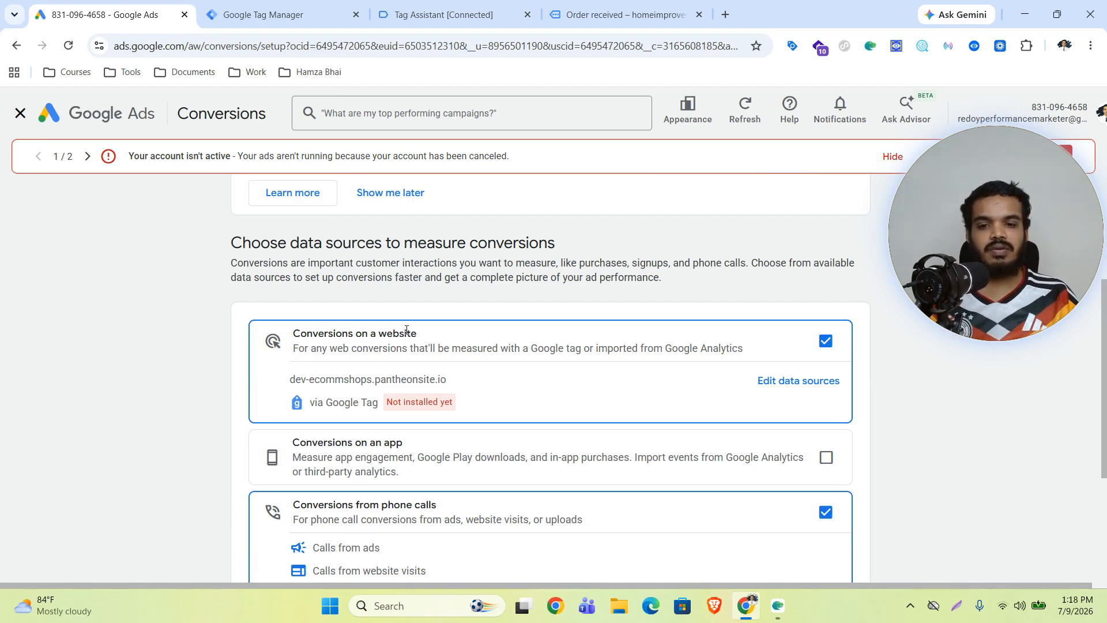
pyautogui.scroll(-2, 721, 358)
pyautogui.click(825, 366)
pyautogui.scroll(-1, 522, 383)
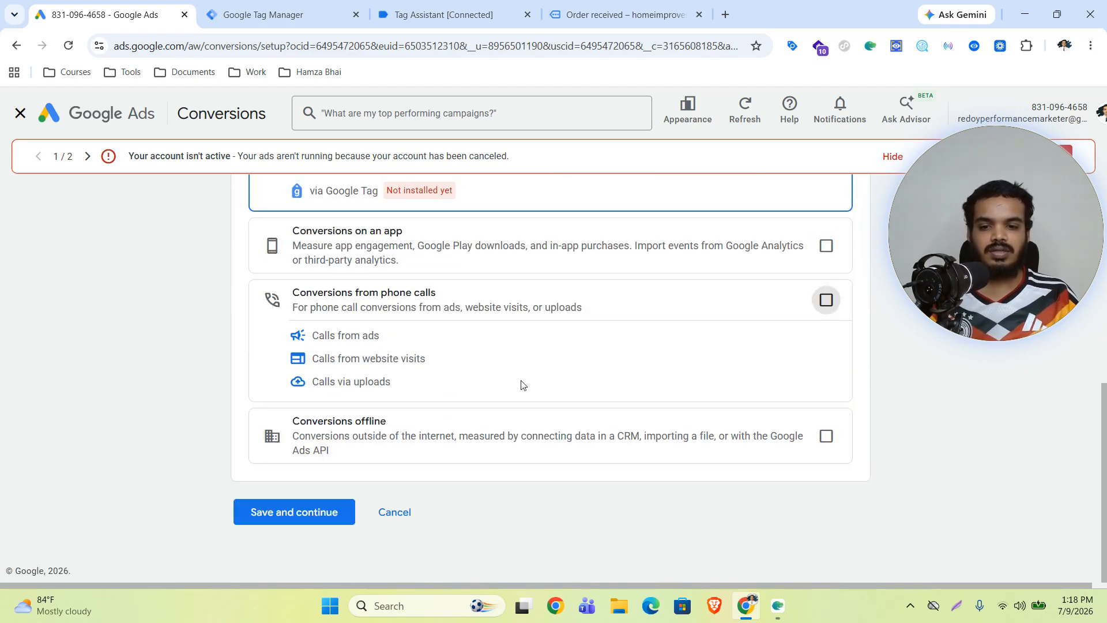
pyautogui.click(252, 515)
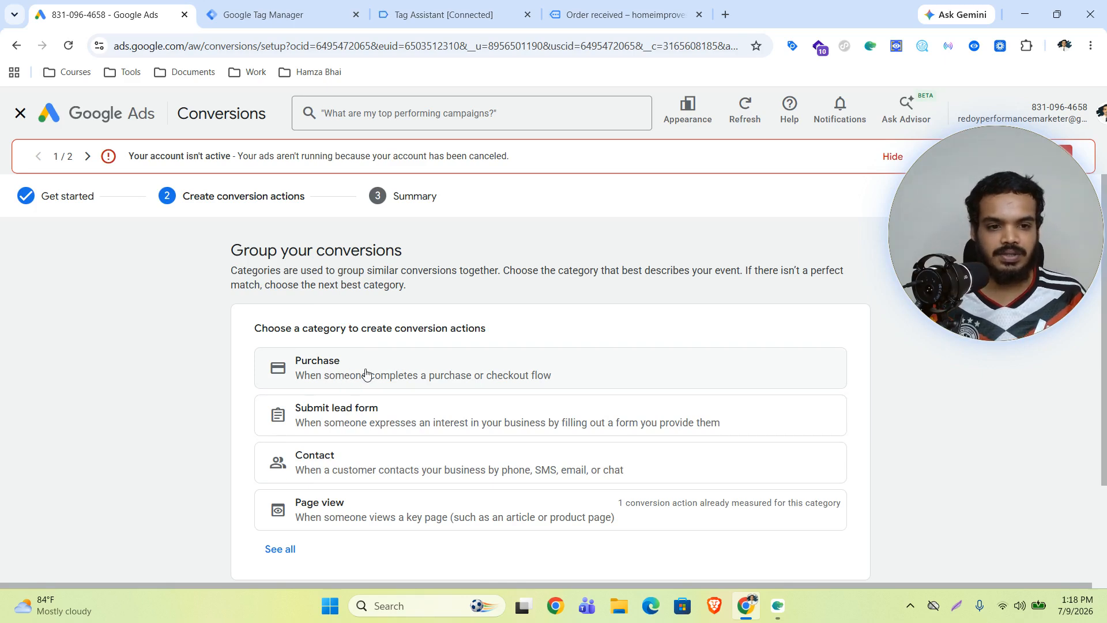
# Choose the Purchase category and set its conversion to be created manually with code
pyautogui.click(373, 373)
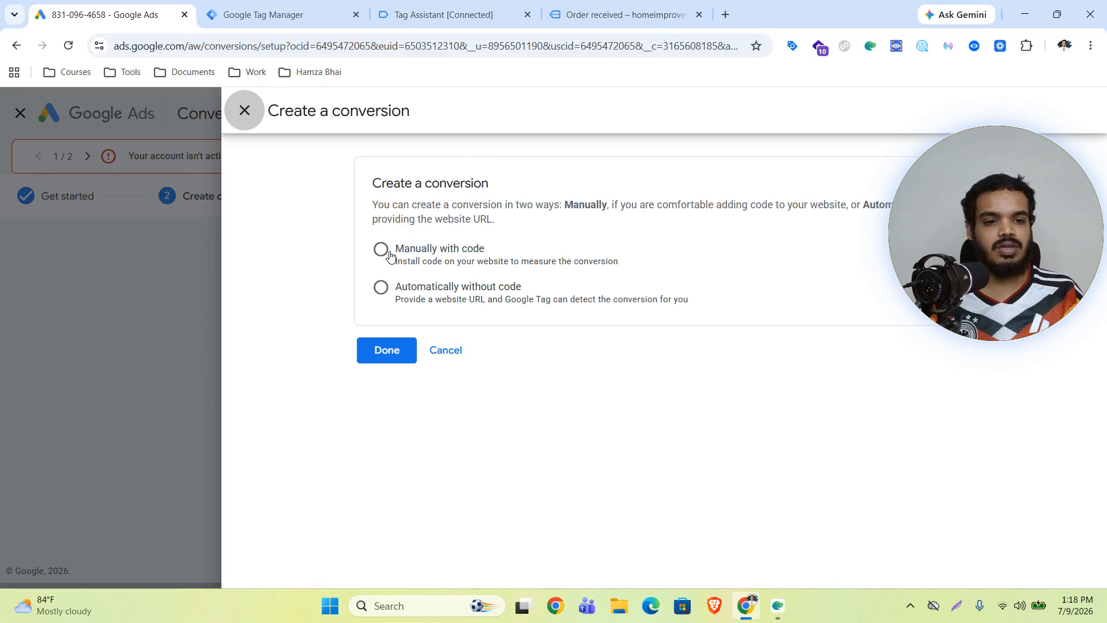
pyautogui.click(389, 254)
pyautogui.click(829, 354)
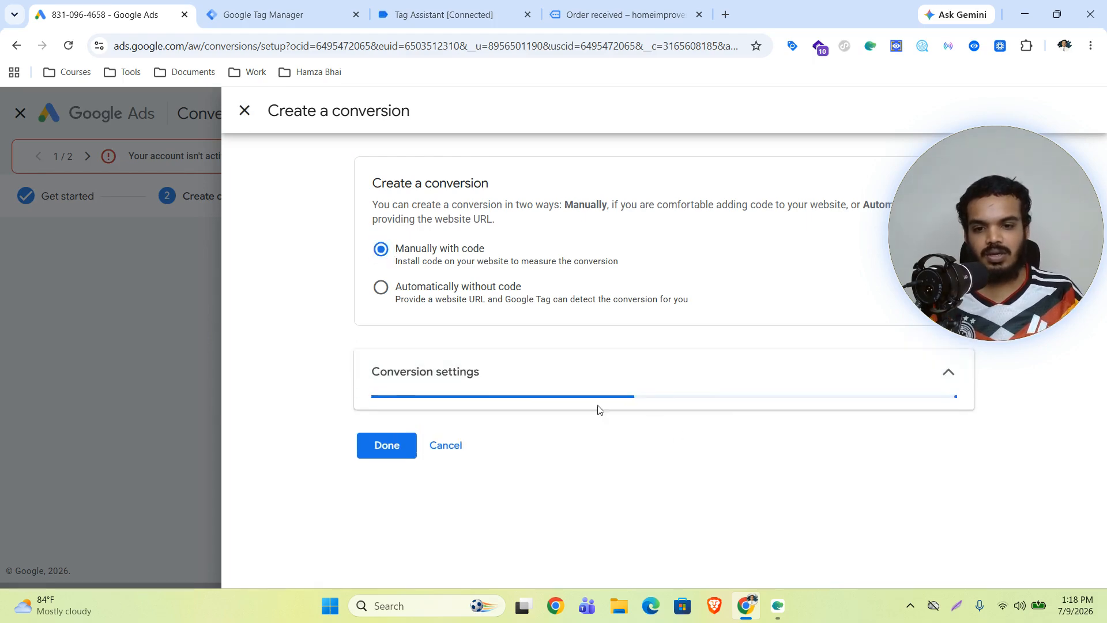
# Review the Purchase conversion settings, including value, count and enhanced conversions, and finish creating the conversion with them
pyautogui.scroll(-1, 629, 380)
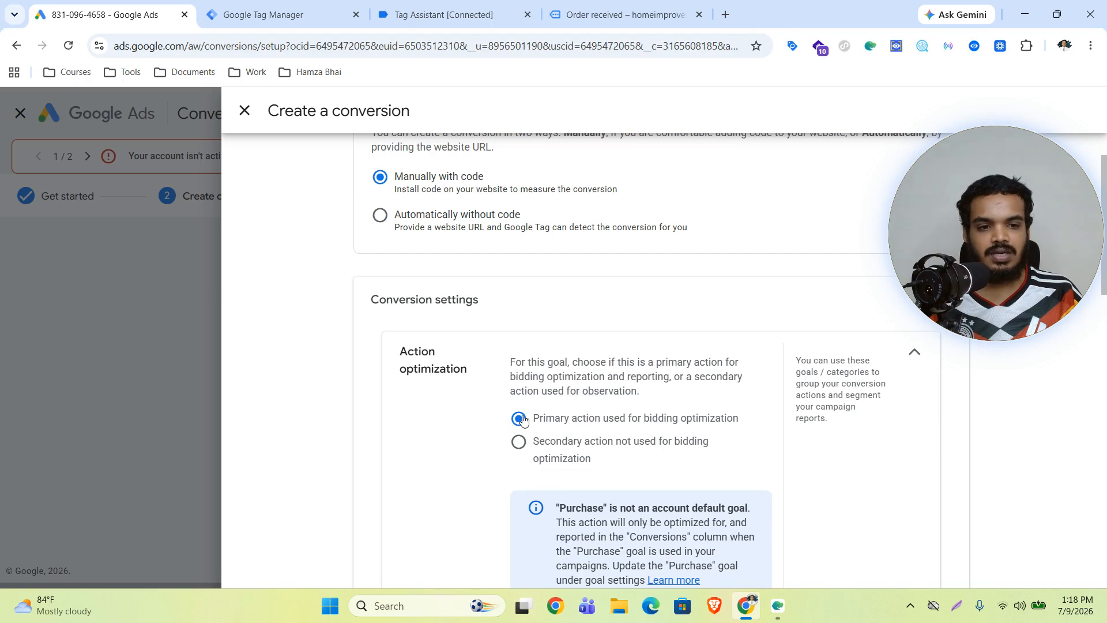
pyautogui.scroll(-5, 523, 419)
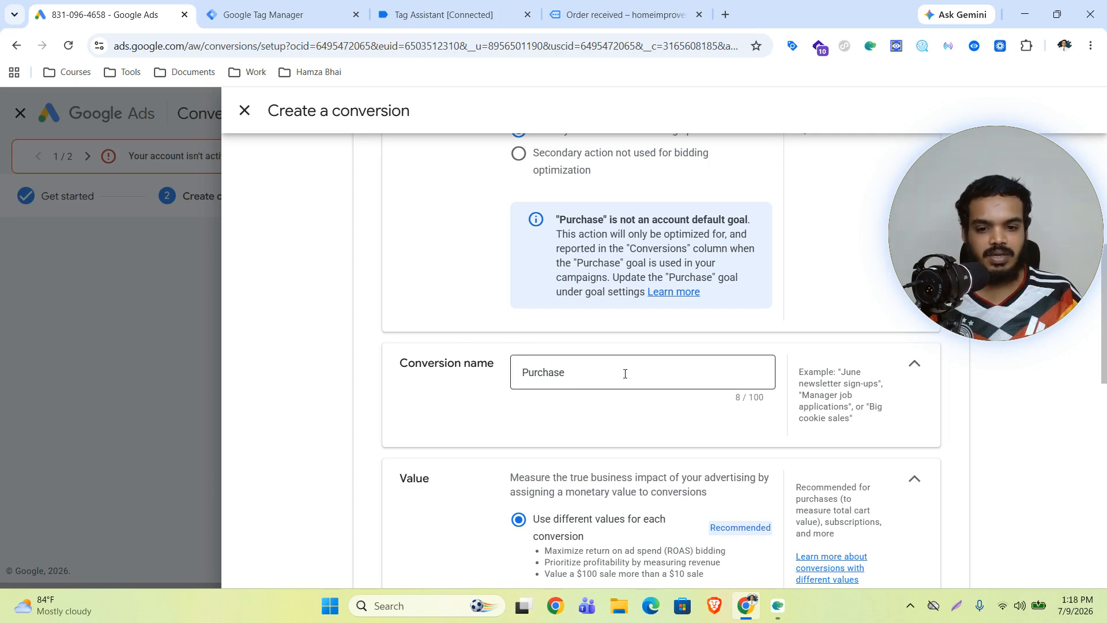
pyautogui.scroll(-4, 625, 373)
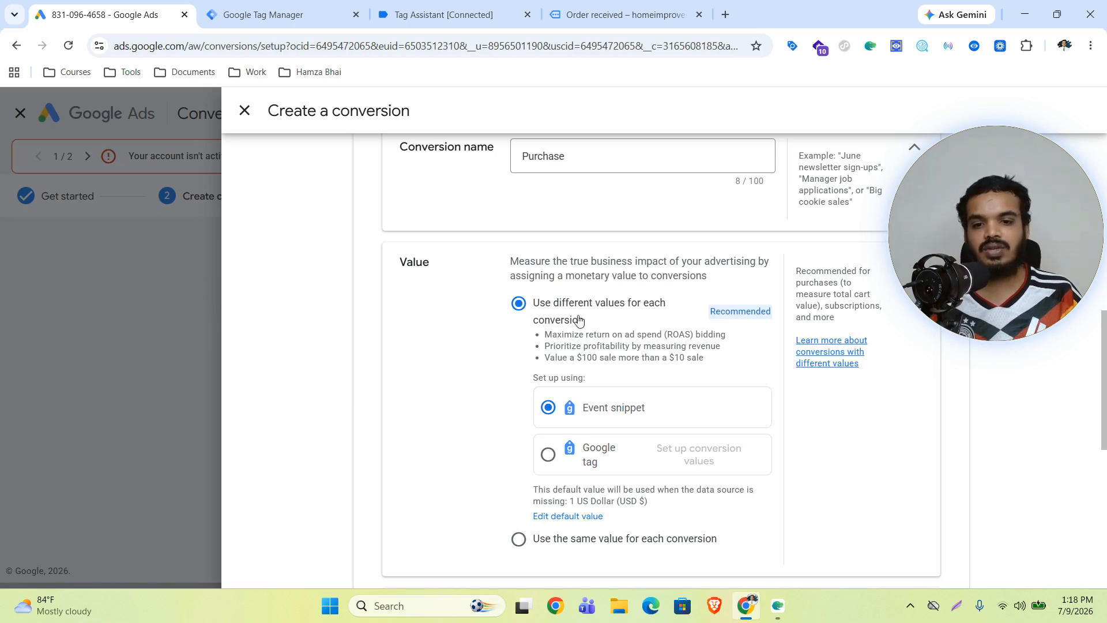
pyautogui.scroll(-4, 603, 371)
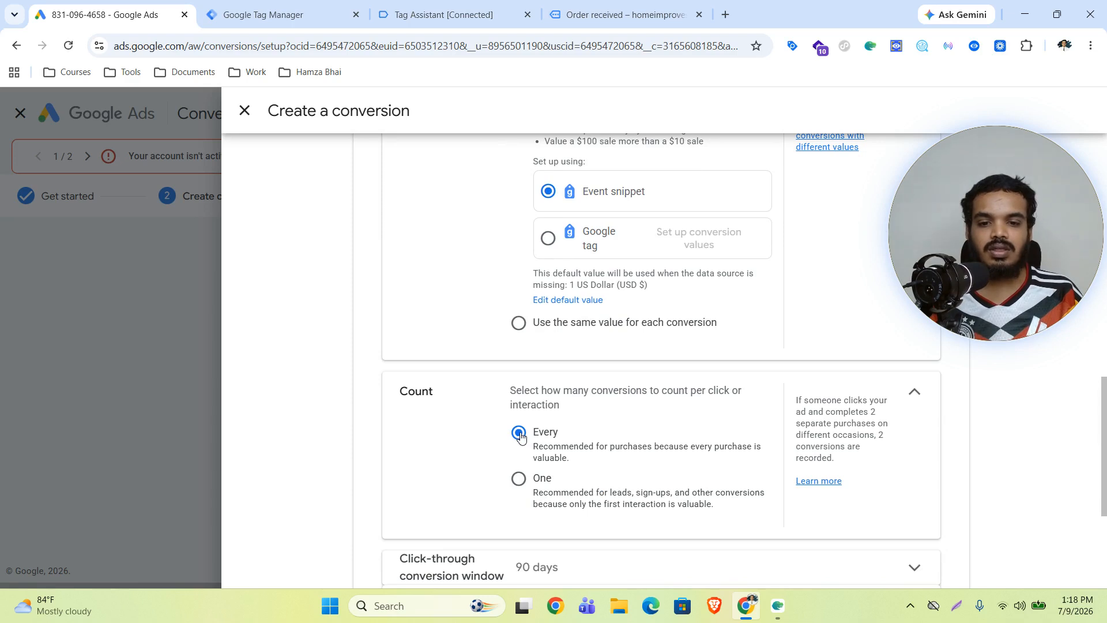
pyautogui.scroll(-4, 600, 435)
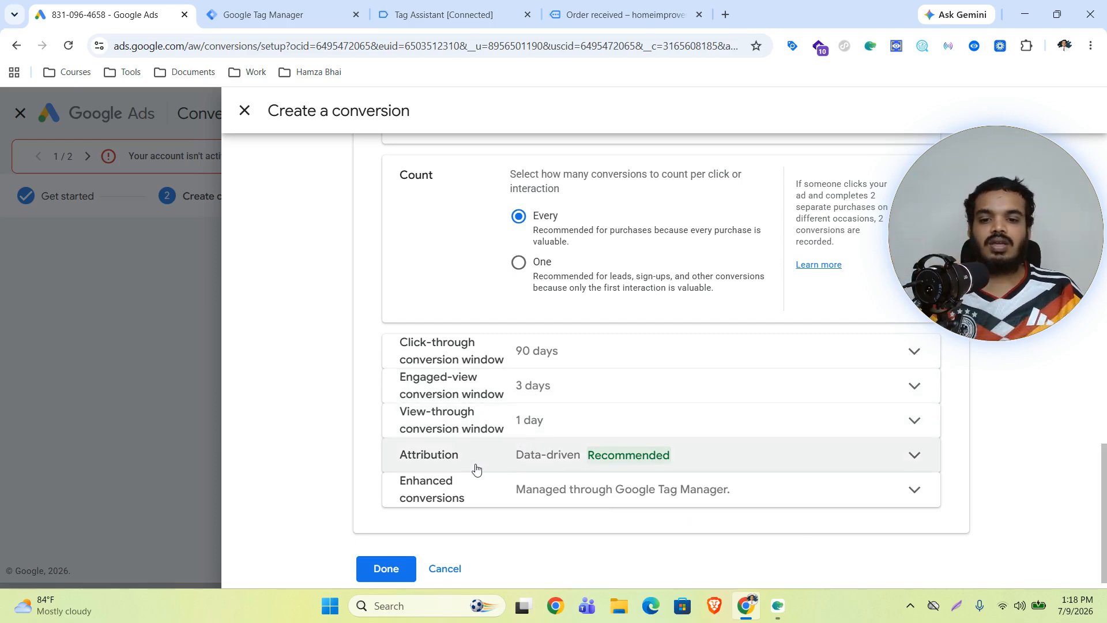
pyautogui.click(753, 499)
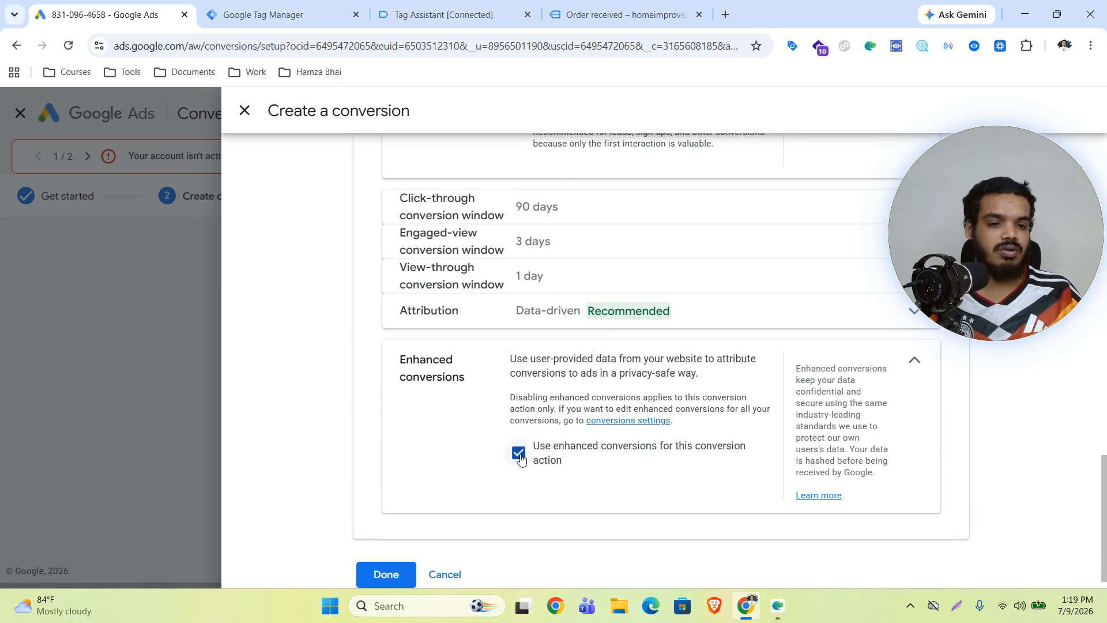
pyautogui.scroll(-1, 526, 510)
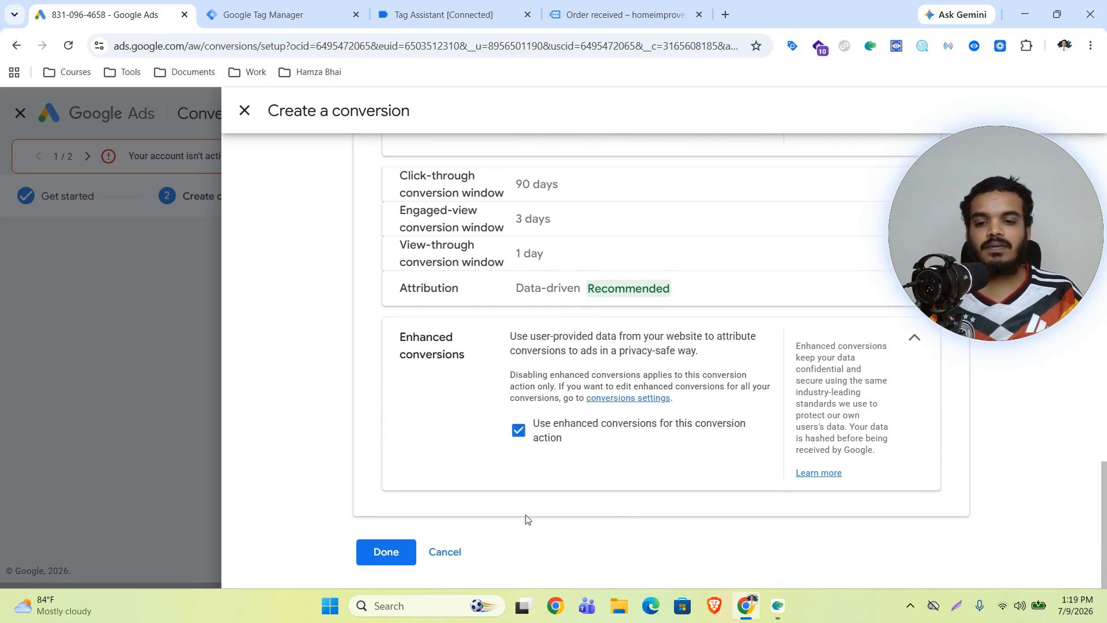
pyautogui.click(389, 551)
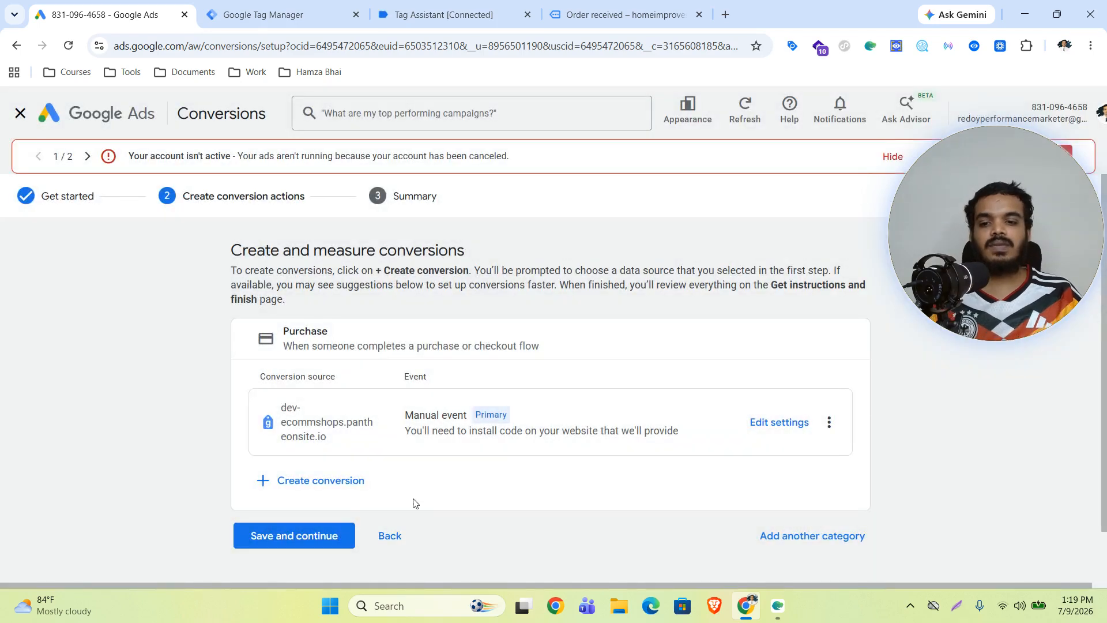
# Save the conversion action and select its conversion label in the Google Tag Manager installation instructions
pyautogui.click(254, 537)
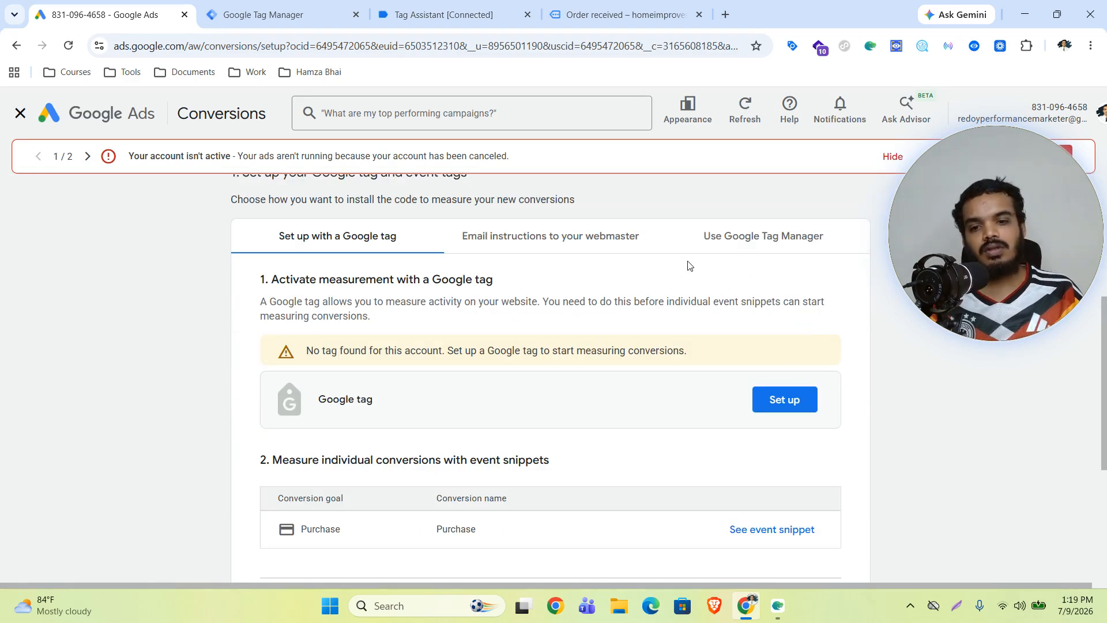
pyautogui.click(743, 243)
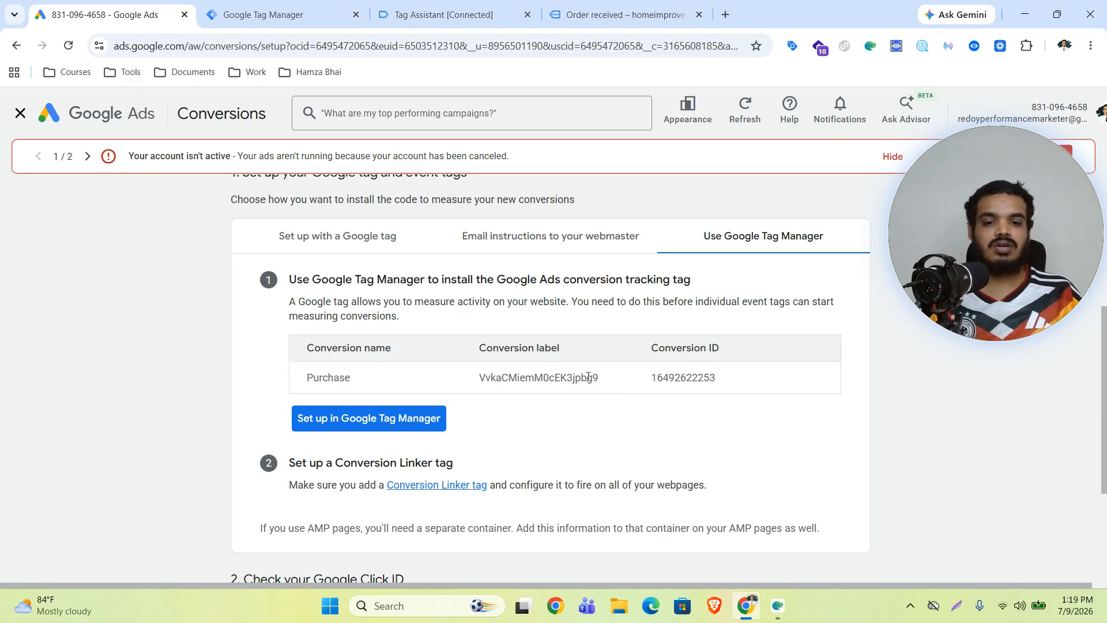
pyautogui.moveTo(604, 382); pyautogui.dragTo(491, 378)
# Switch to Google Tag Manager, sort the user-defined variables by last edited, and open the Google Ads Conversion ID variable
pyautogui.hotkey('ctrl', 'Tab')
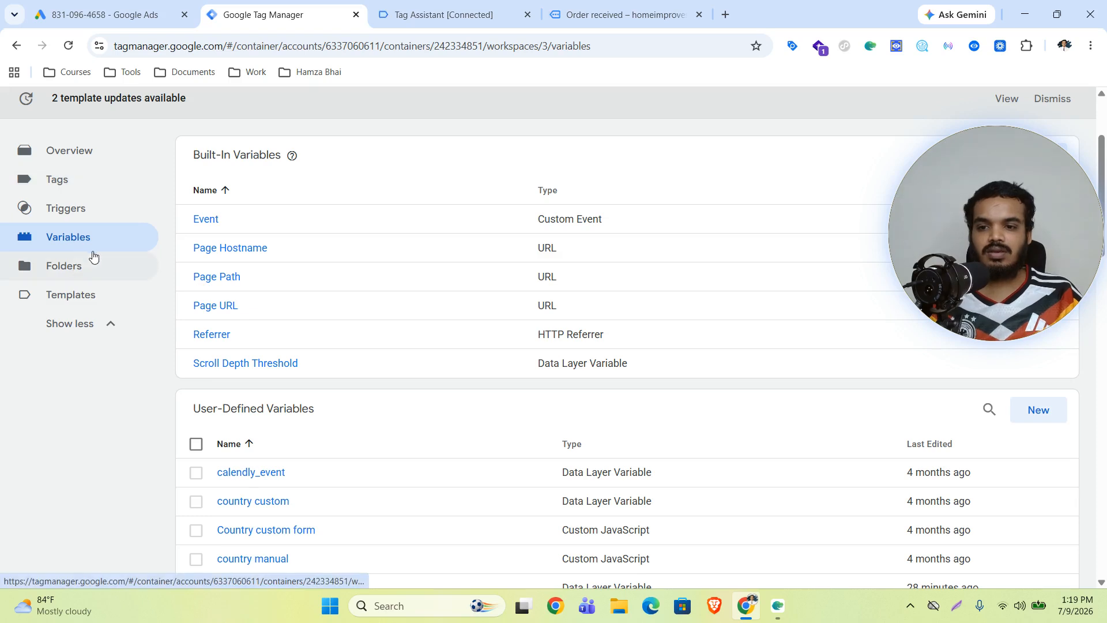
pyautogui.click(928, 444)
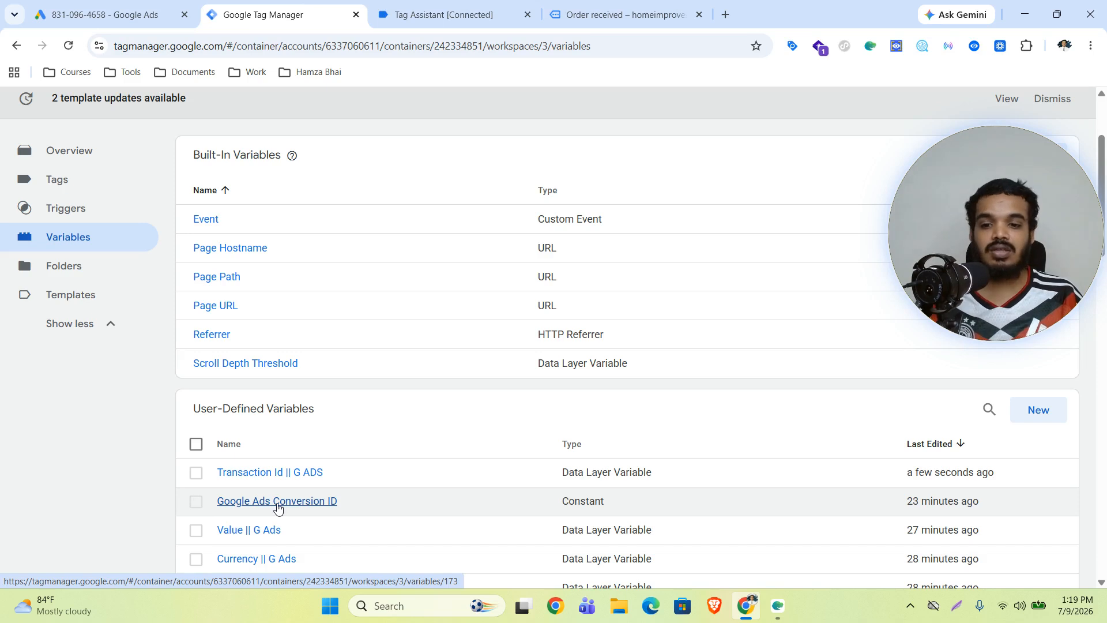
pyautogui.click(277, 501)
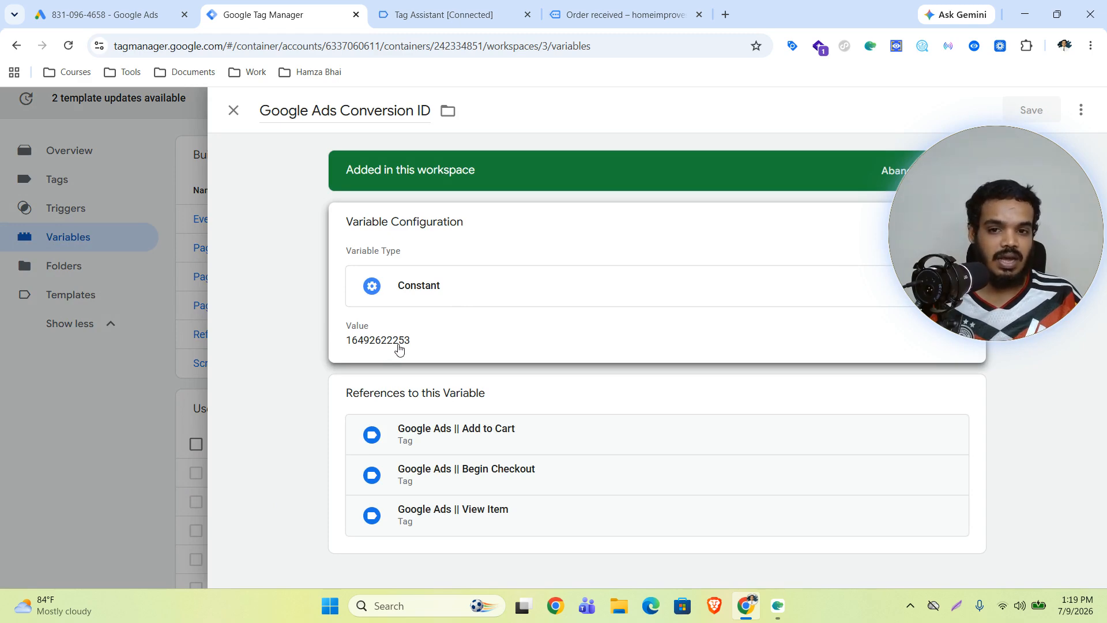
# Copy the conversion ID from Google Ads and search for it in the constant variable to compare the two
pyautogui.click(620, 14)
pyautogui.click(103, 14)
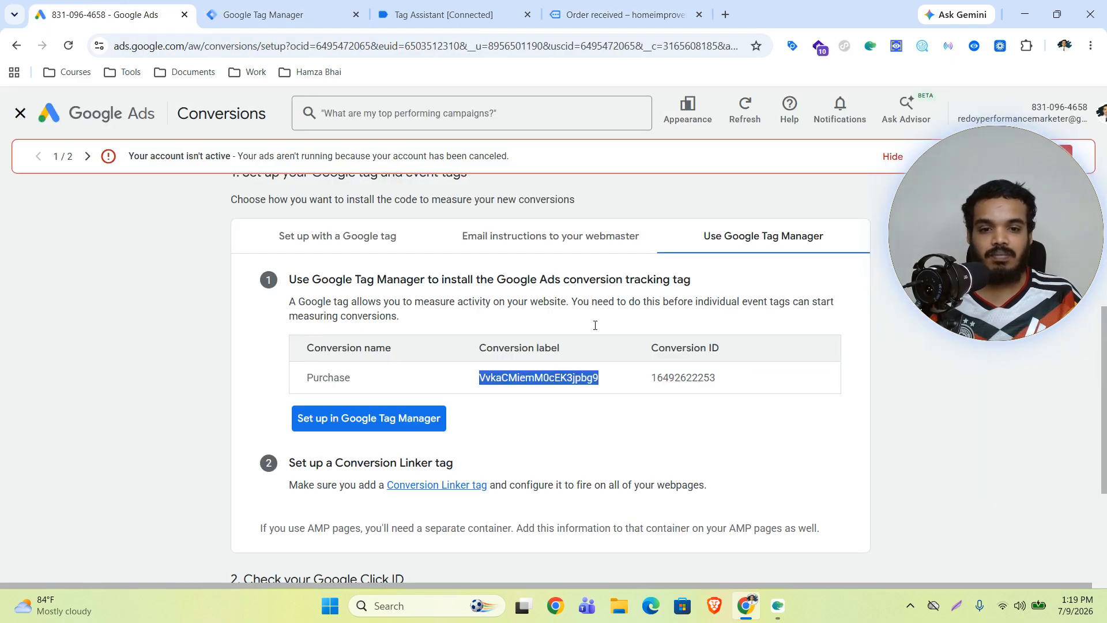
pyautogui.doubleClick(689, 383)
pyautogui.hotkey('ctrl', 'c')
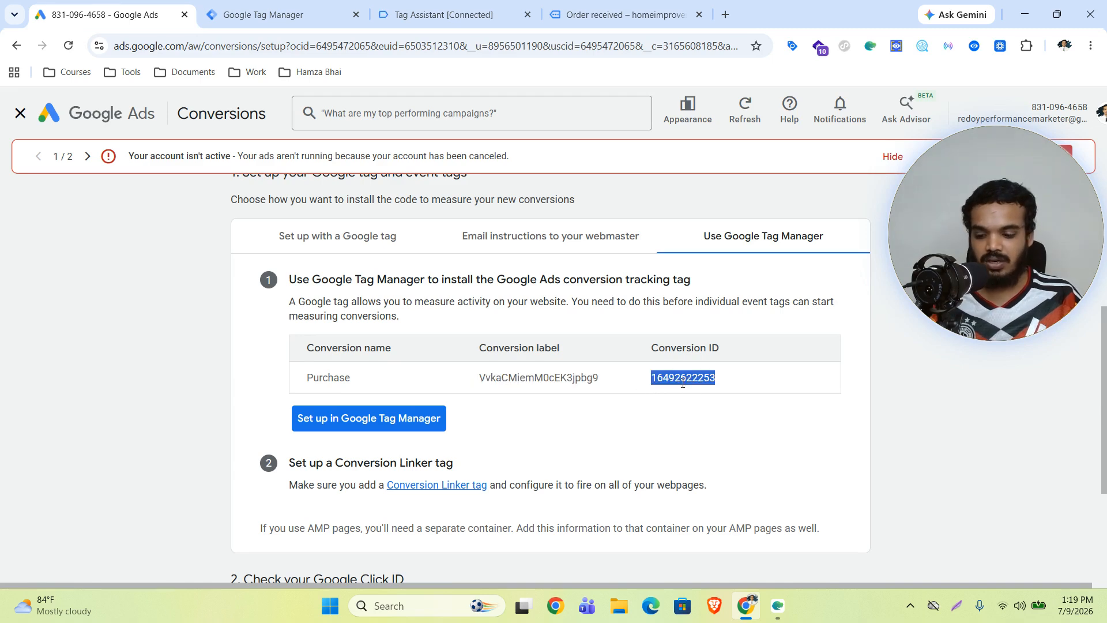
pyautogui.click(282, 15)
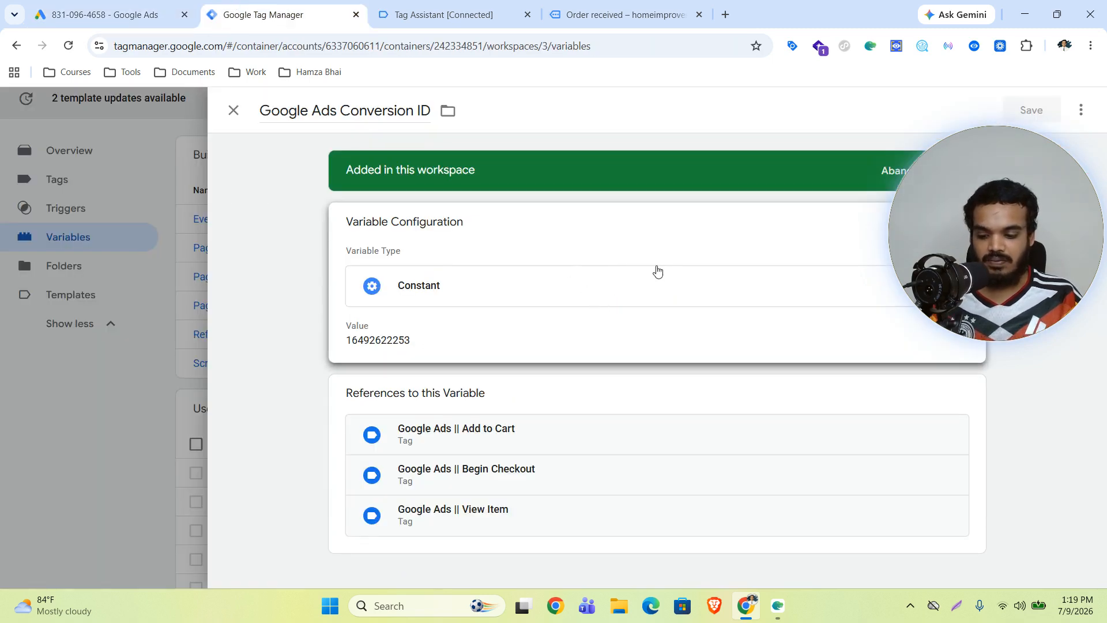
pyautogui.hotkey('ctrl', 'f')
pyautogui.hotkey('ctrl', 'v')
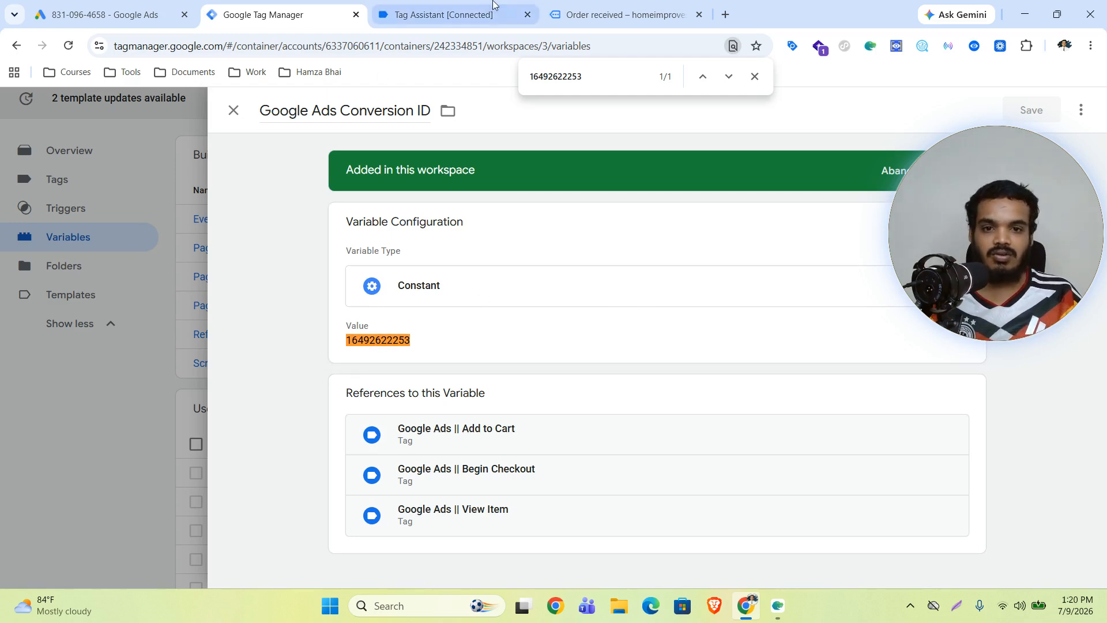
pyautogui.click(755, 77)
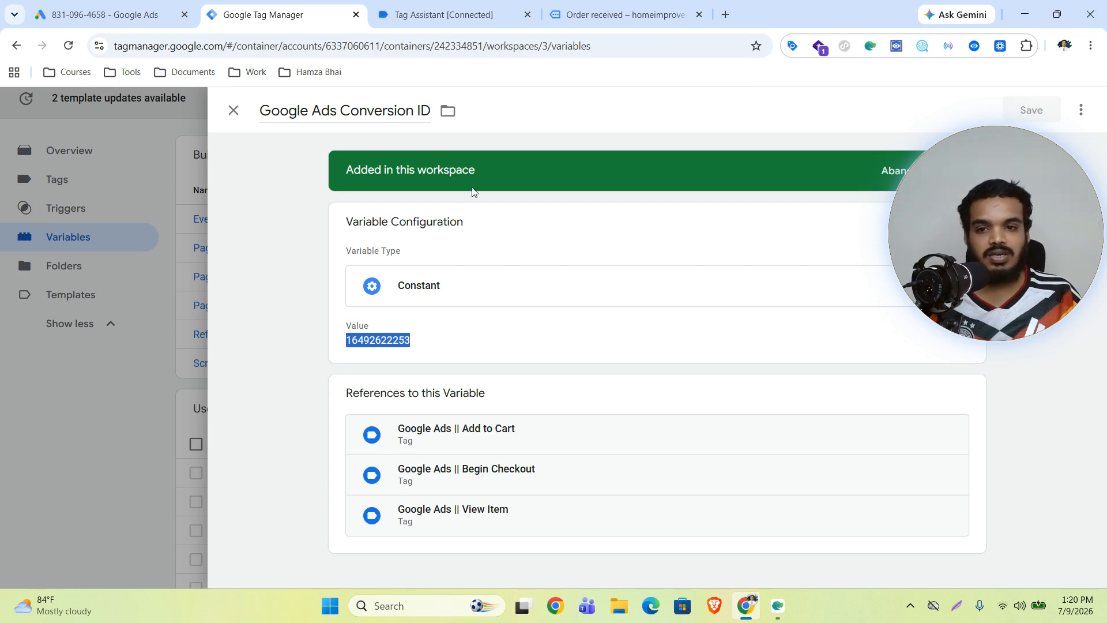
# Copy the Purchase conversion label in Google Ads and return to Google Tag Manager
pyautogui.hotkey('ctrl', 'shift', 'Tab')
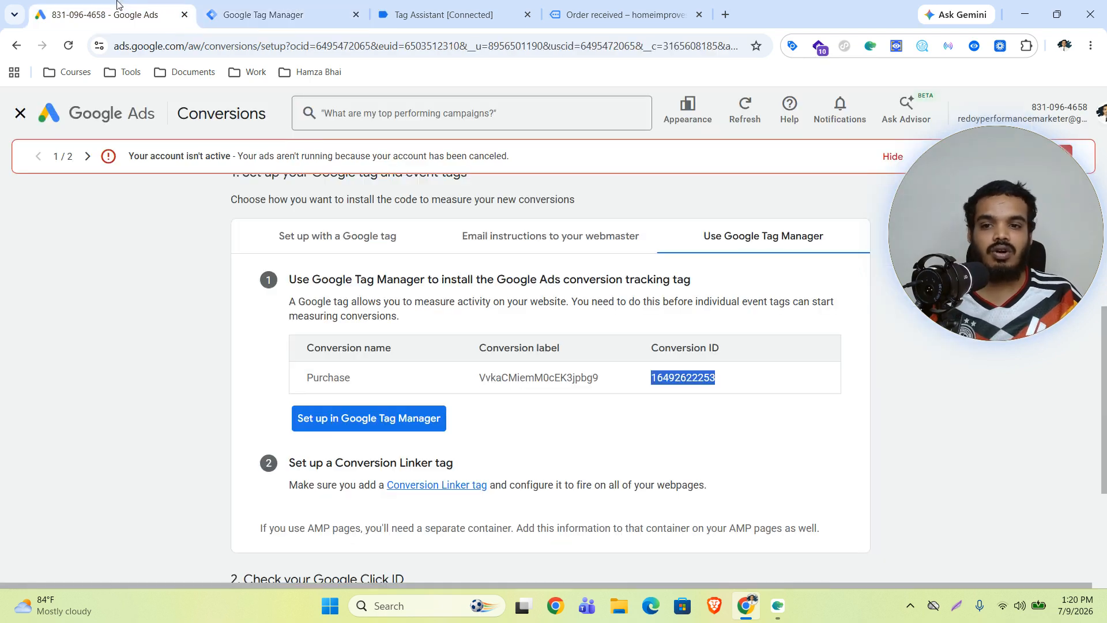
pyautogui.doubleClick(549, 374)
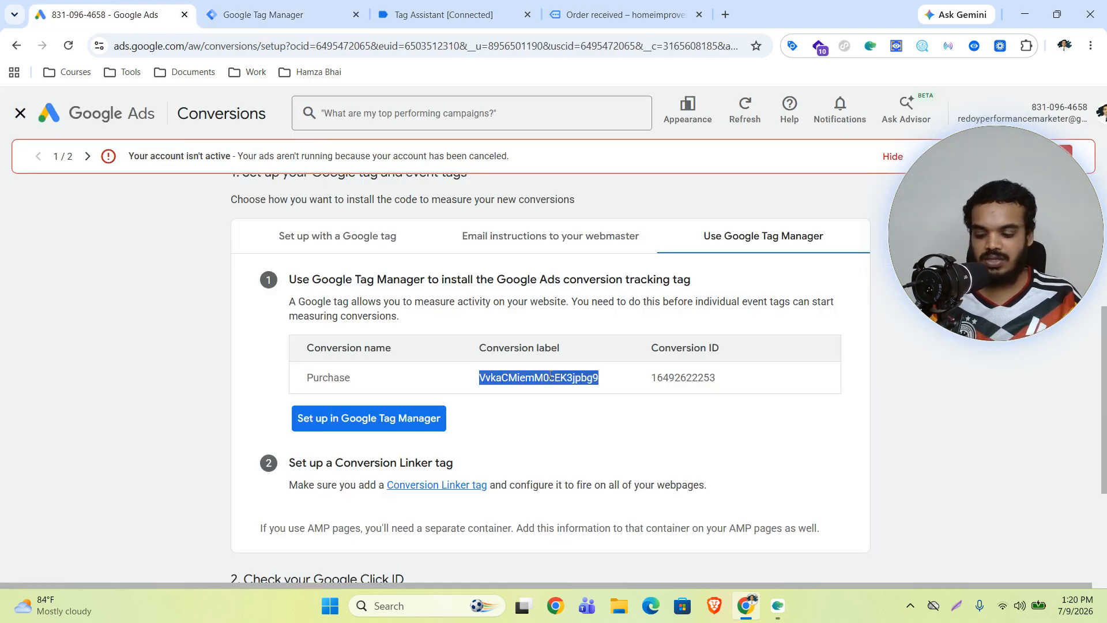
pyautogui.hotkey('ctrl', 'Tab')
# Examine the existing purchase trigger's configuration, then return to the trigger list and clear the selection
pyautogui.click(63, 241)
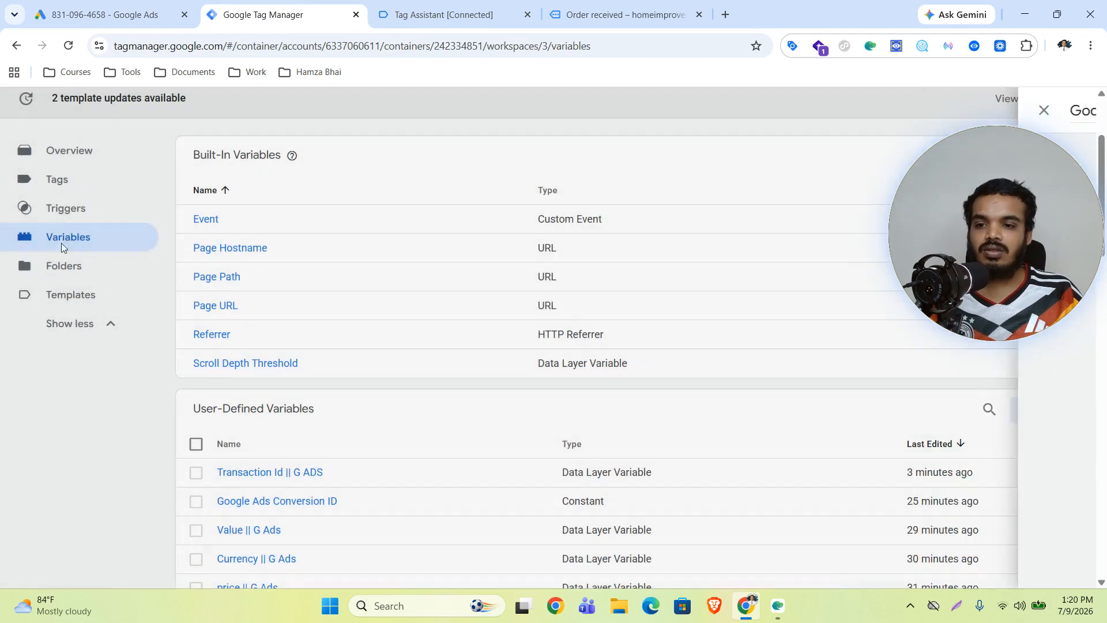
pyautogui.click(64, 214)
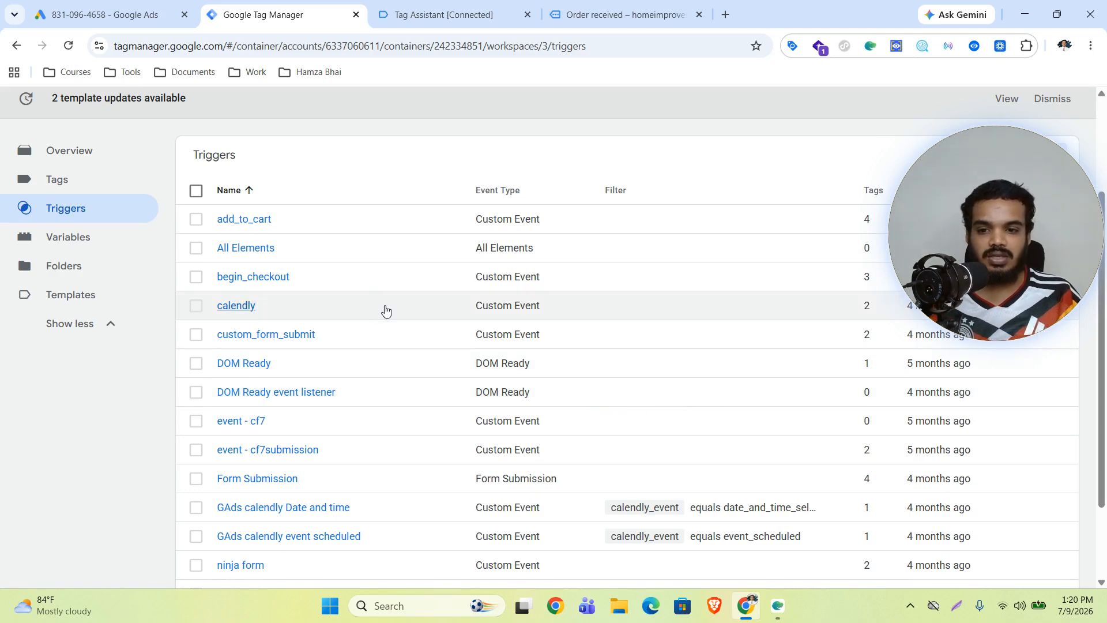
pyautogui.scroll(-2, 383, 311)
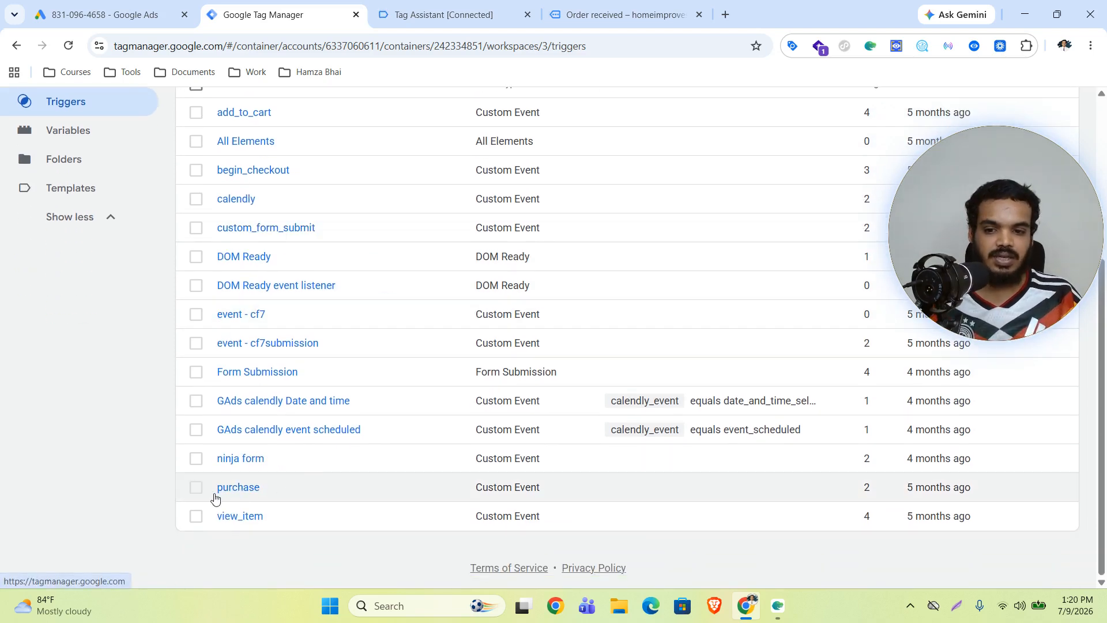
pyautogui.click(239, 488)
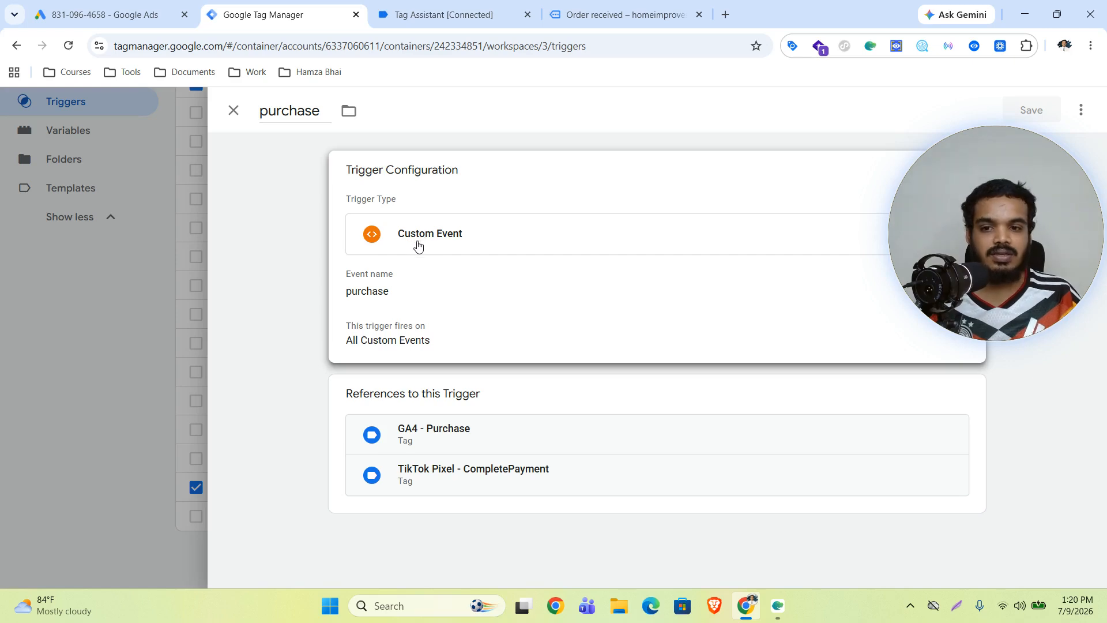
pyautogui.click(142, 317)
pyautogui.scroll(4, 664, 377)
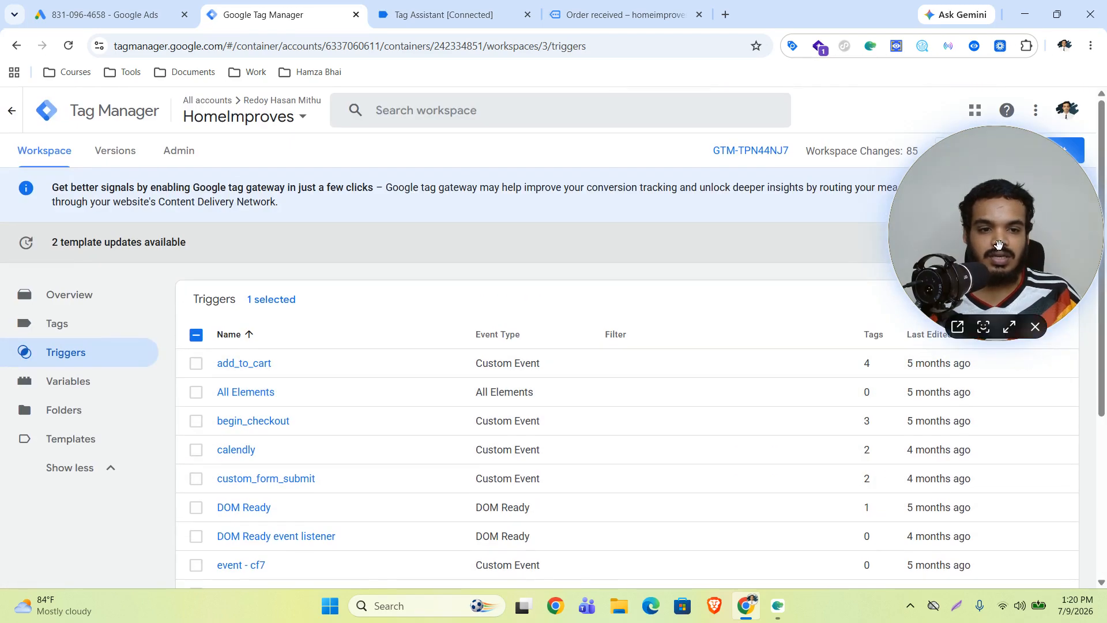
pyautogui.click(196, 335)
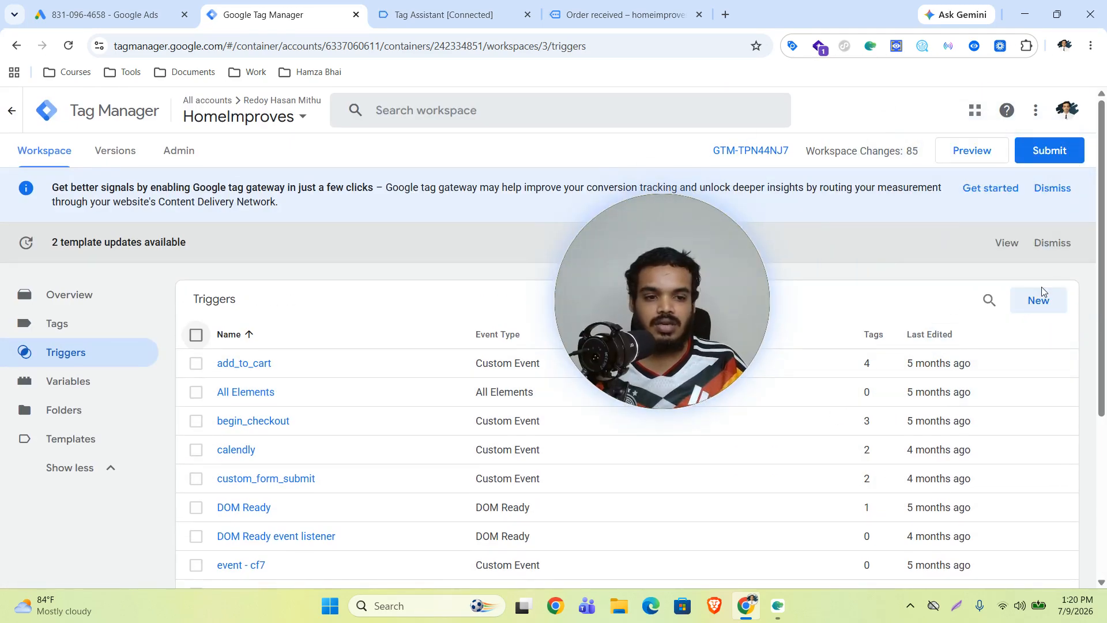
pyautogui.click(1039, 302)
pyautogui.click(613, 262)
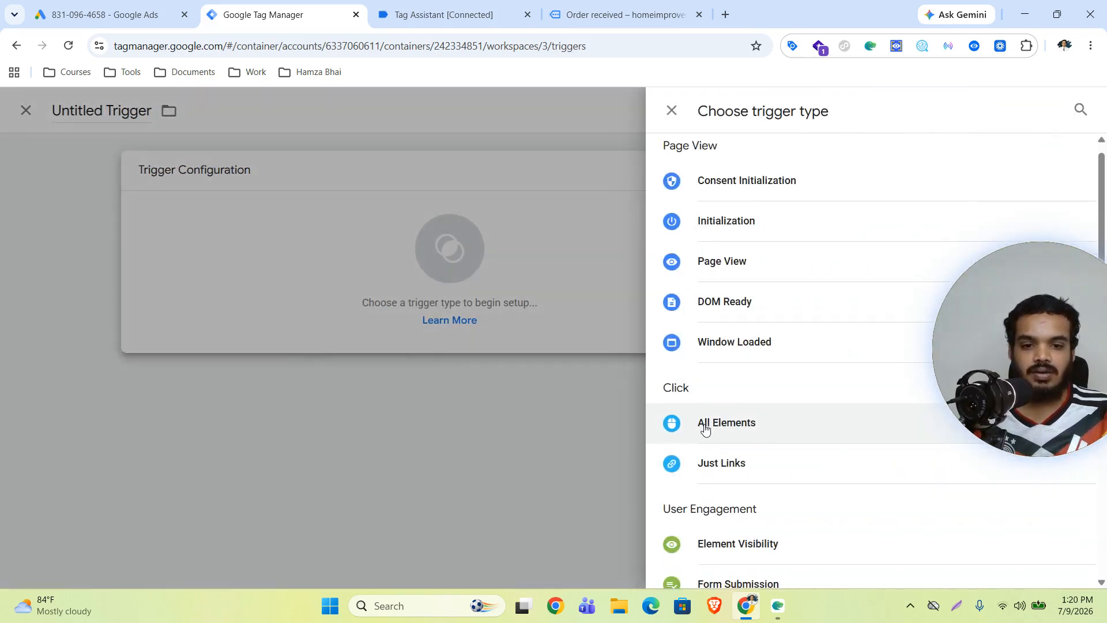
pyautogui.scroll(-3, 703, 502)
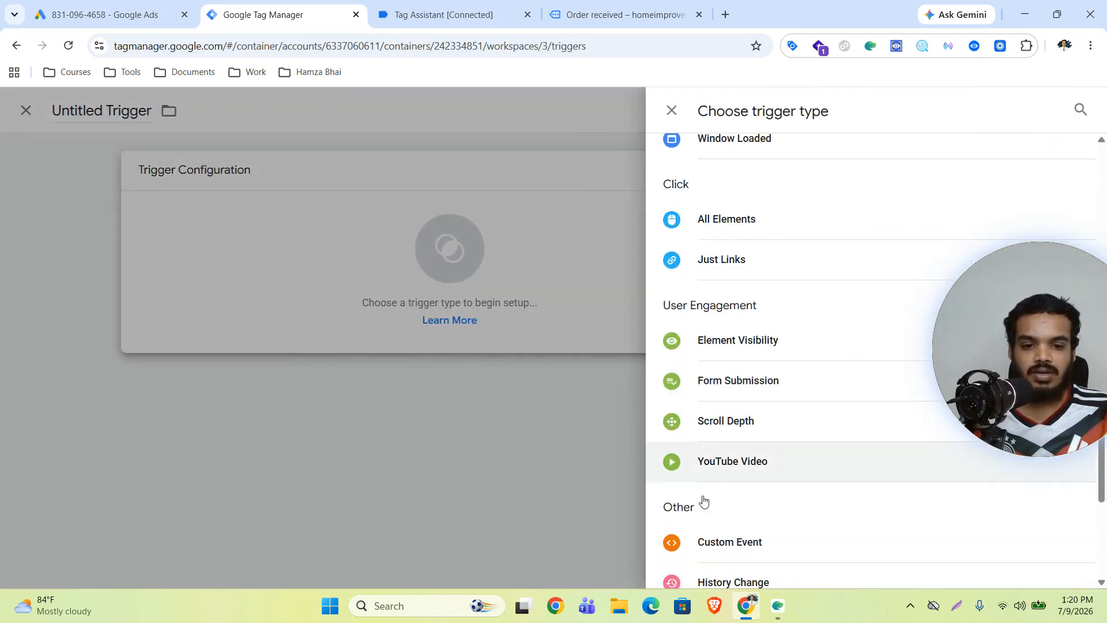
pyautogui.click(741, 548)
pyautogui.click(374, 314)
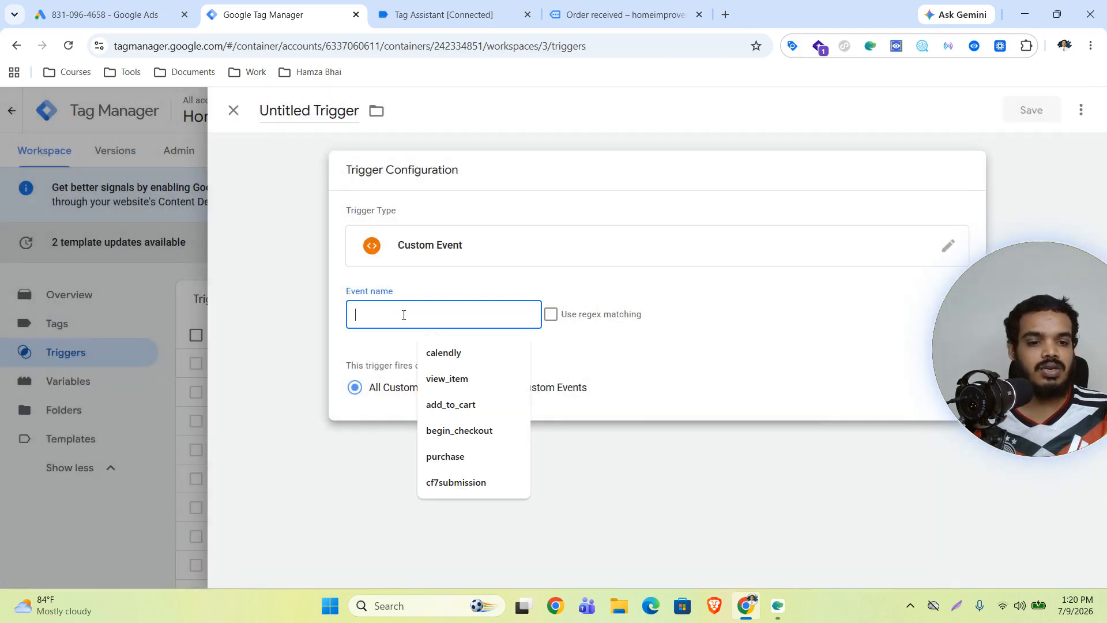
pyautogui.click(450, 11)
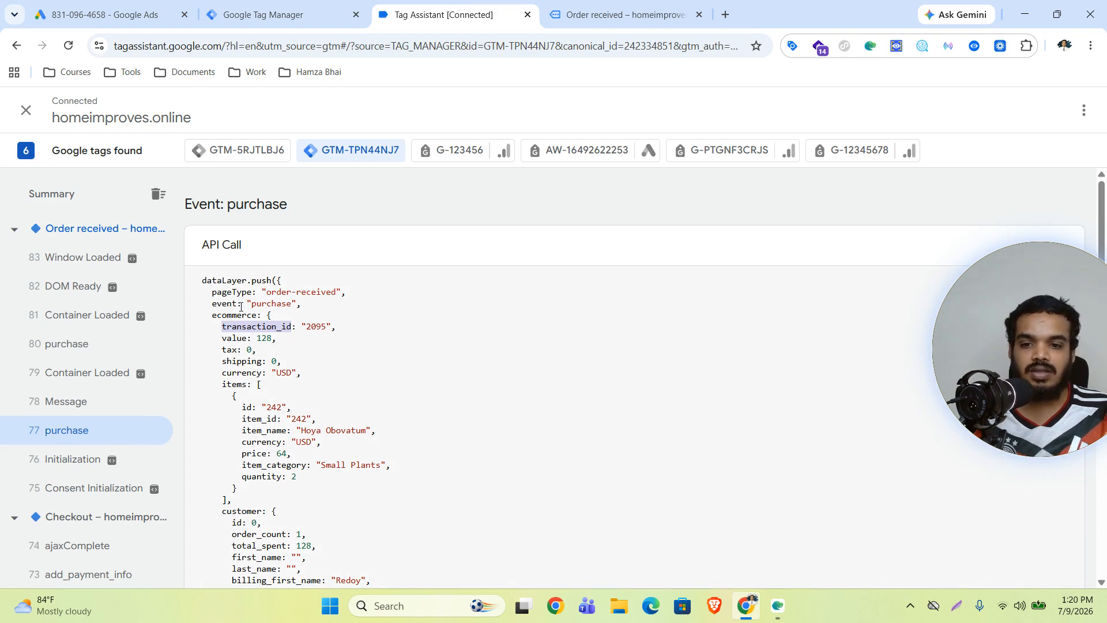
pyautogui.doubleClick(270, 304)
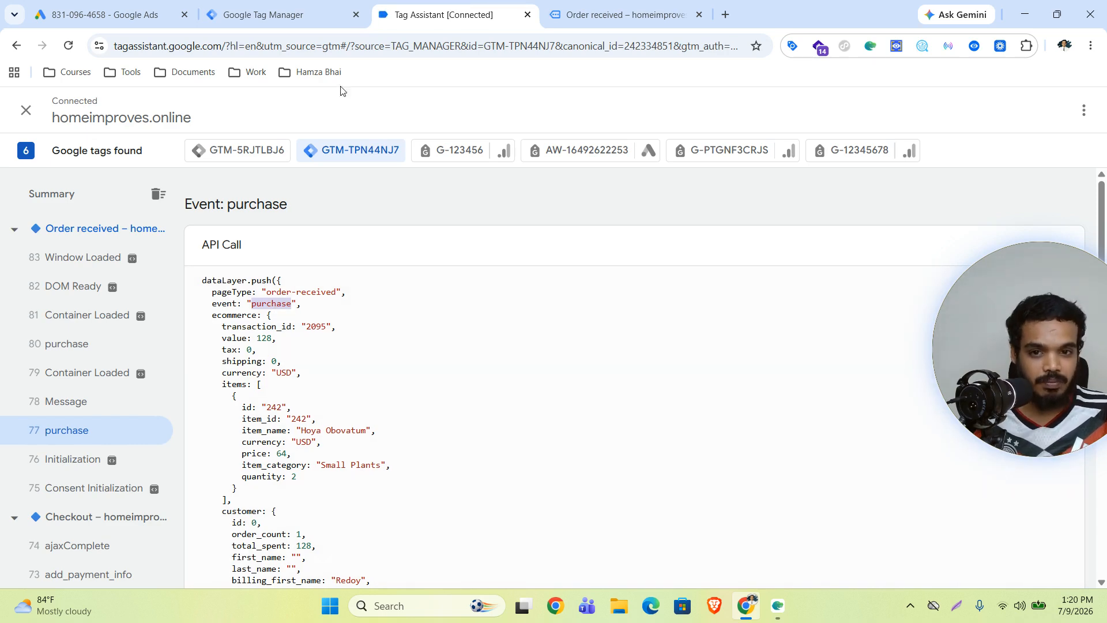
pyautogui.click(264, 13)
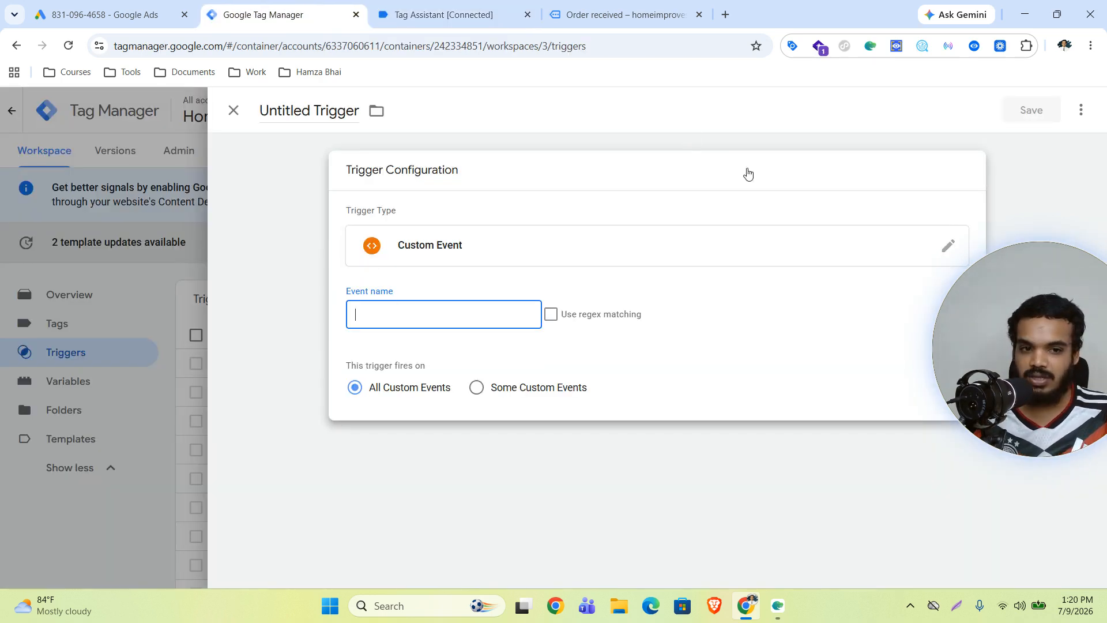
pyautogui.click(110, 292)
pyautogui.click(643, 285)
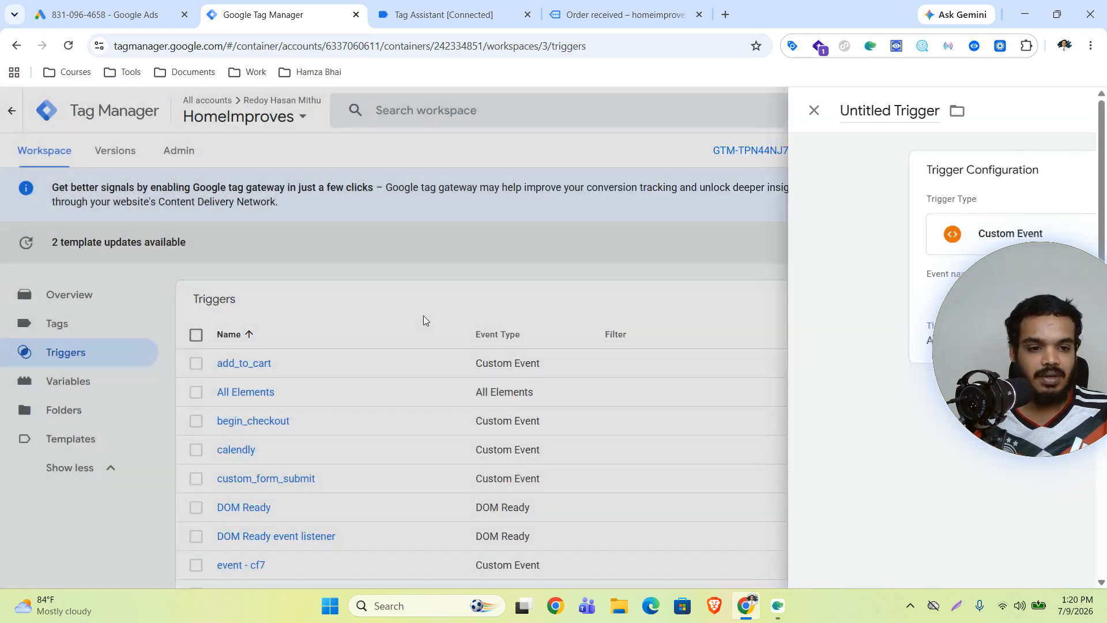
pyautogui.scroll(-5, 521, 346)
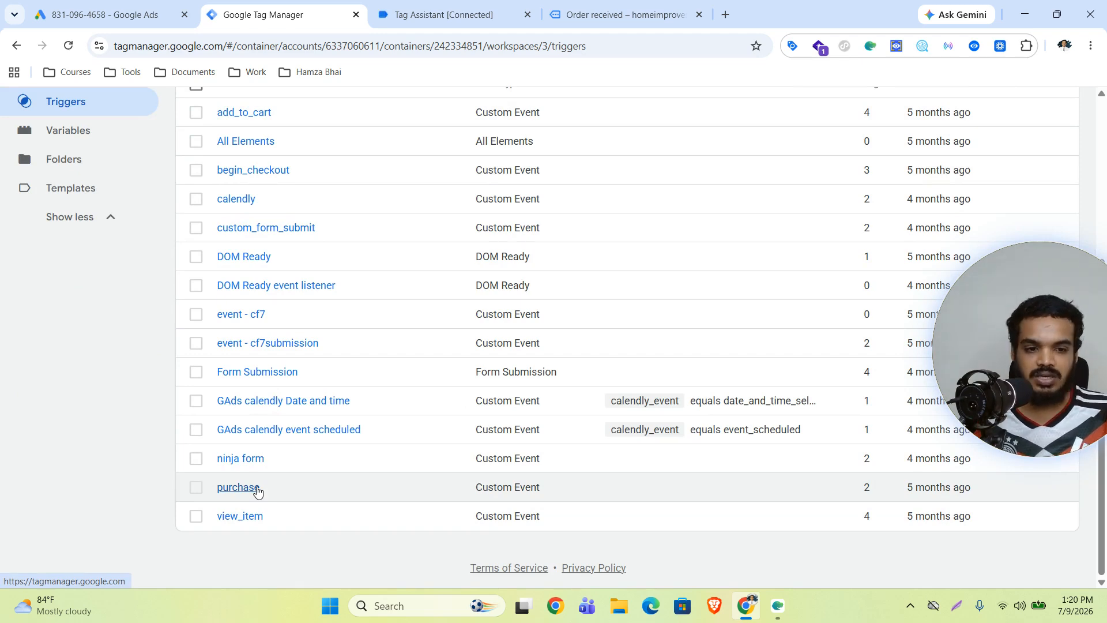
pyautogui.scroll(5, 167, 421)
# Create a new tag in the container with the Google Ads Conversion Tracking tag type
pyautogui.click(59, 295)
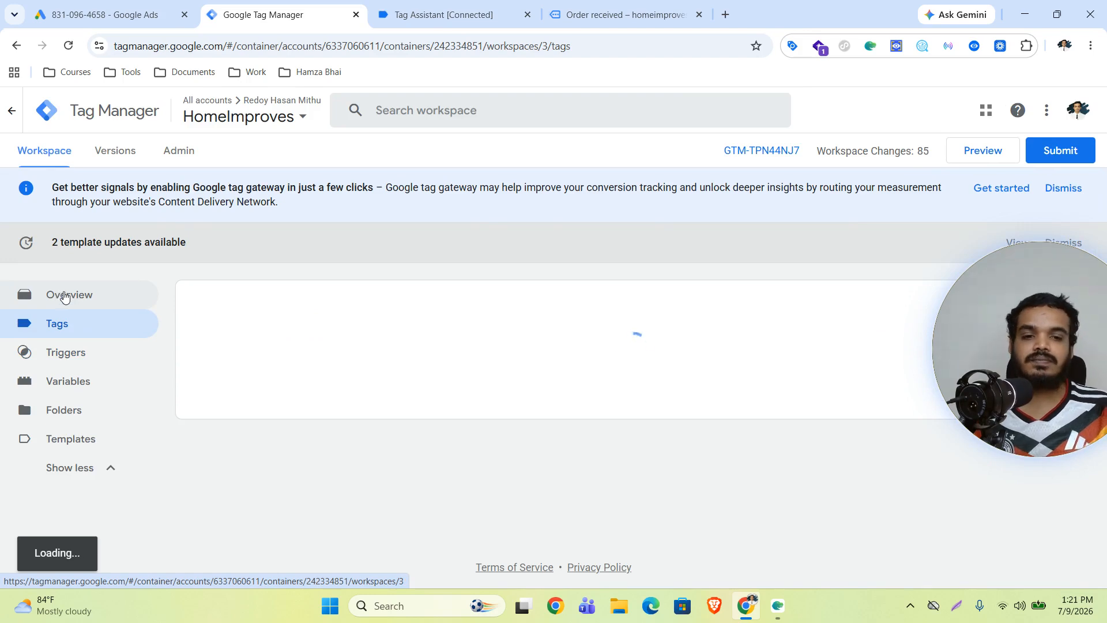
pyautogui.moveTo(1011, 365); pyautogui.dragTo(965, 420)
pyautogui.click(1033, 303)
pyautogui.click(692, 274)
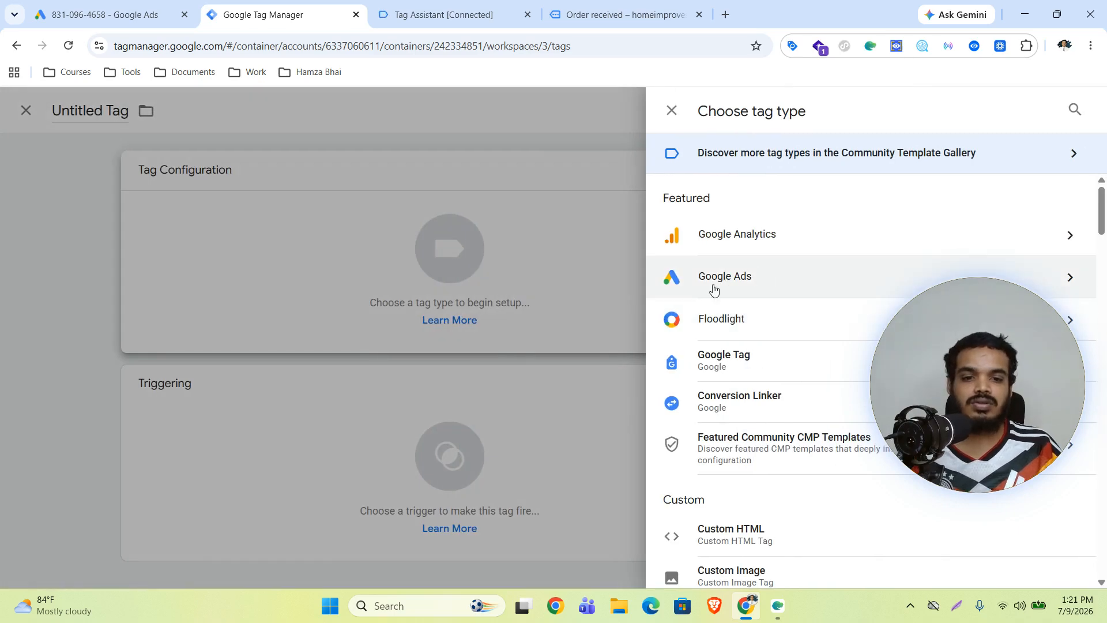
pyautogui.click(734, 283)
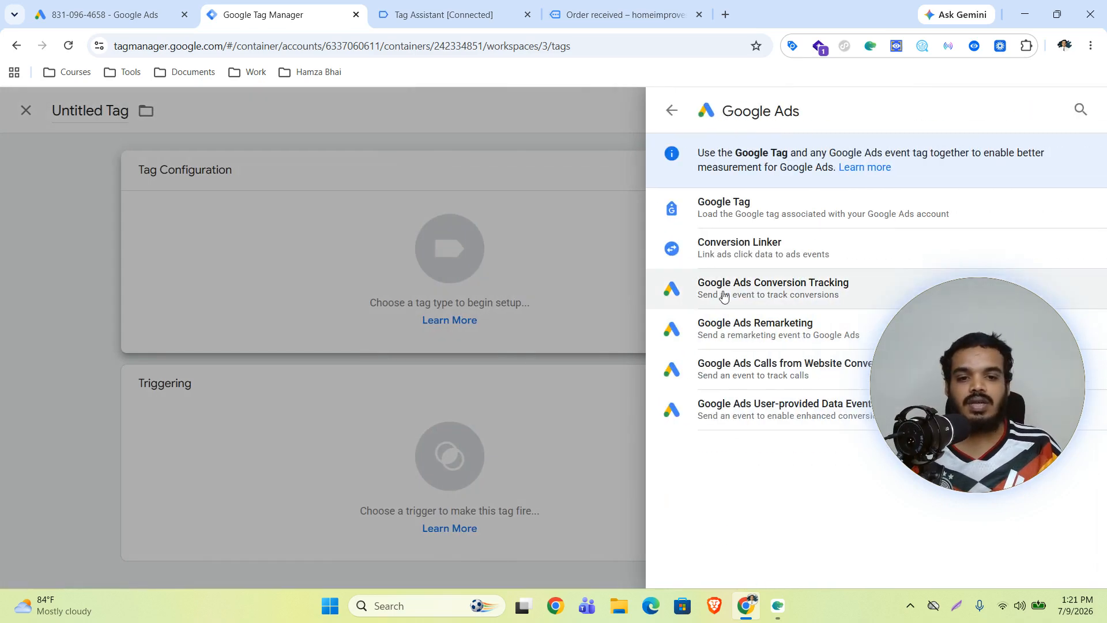
pyautogui.click(745, 290)
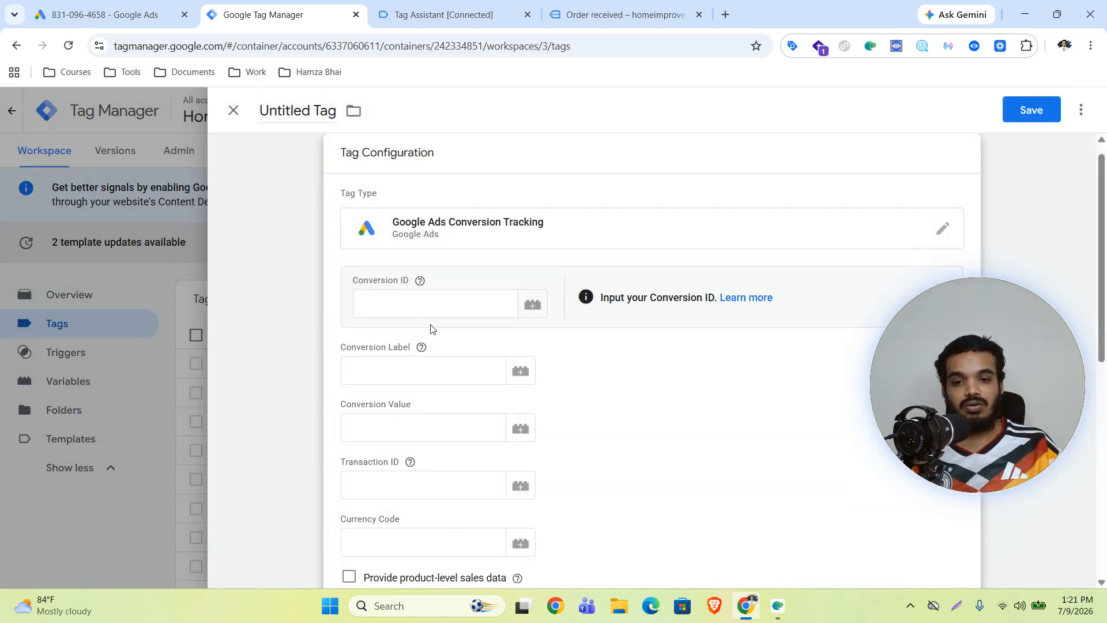
# Set the tag's Conversion ID to the {{Google Ads Conversion ID}} variable
pyautogui.click(426, 308)
pyautogui.write('{')
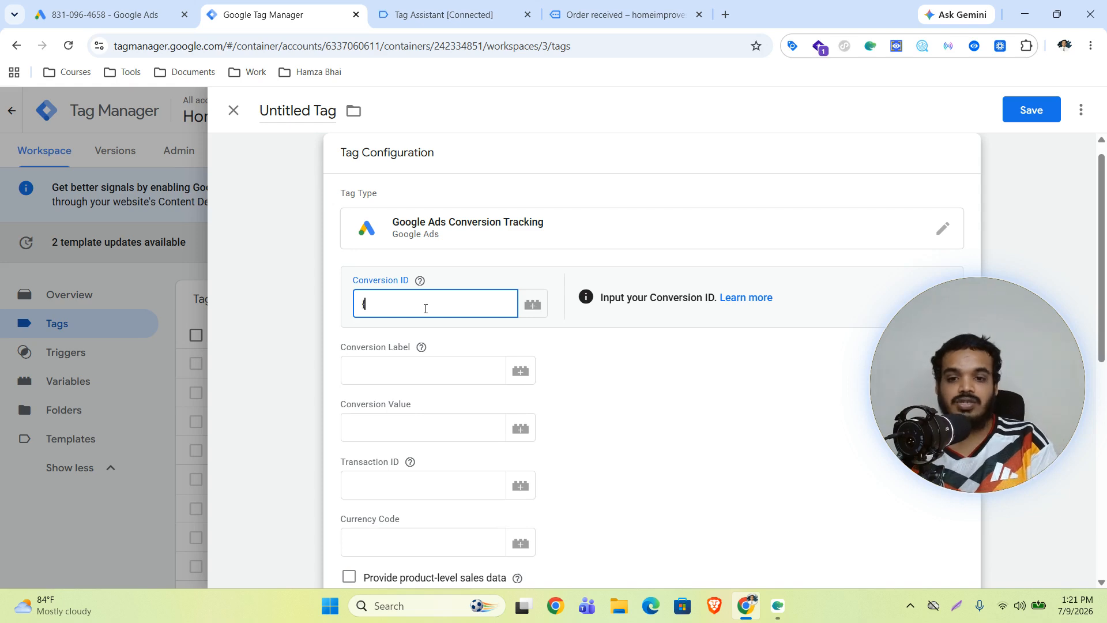
pyautogui.write('{conv')
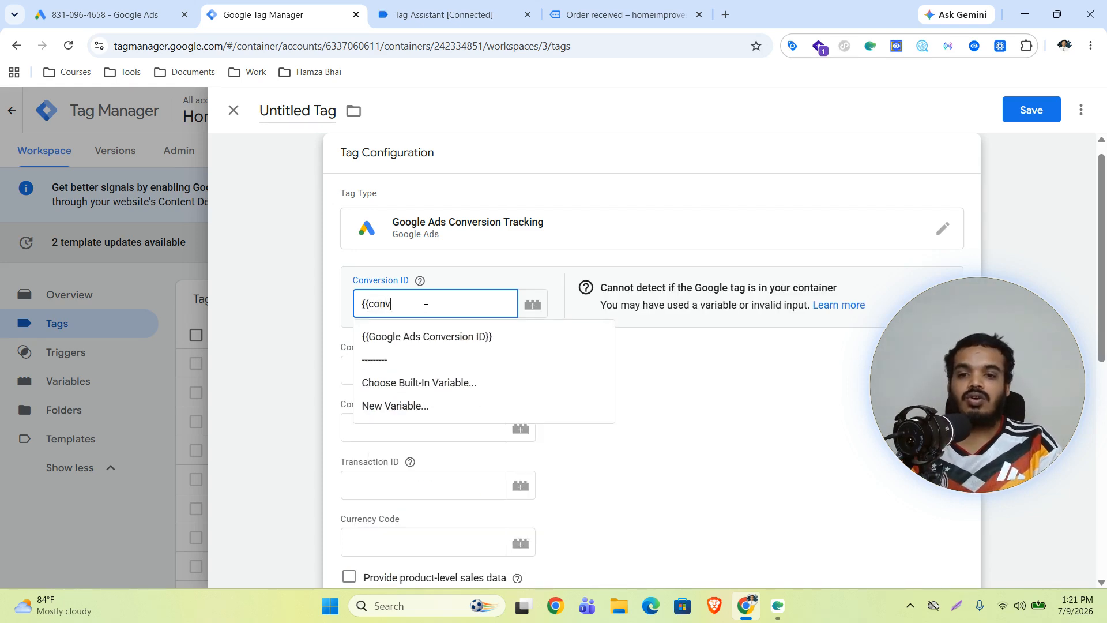
pyautogui.write('er')
pyautogui.click(427, 336)
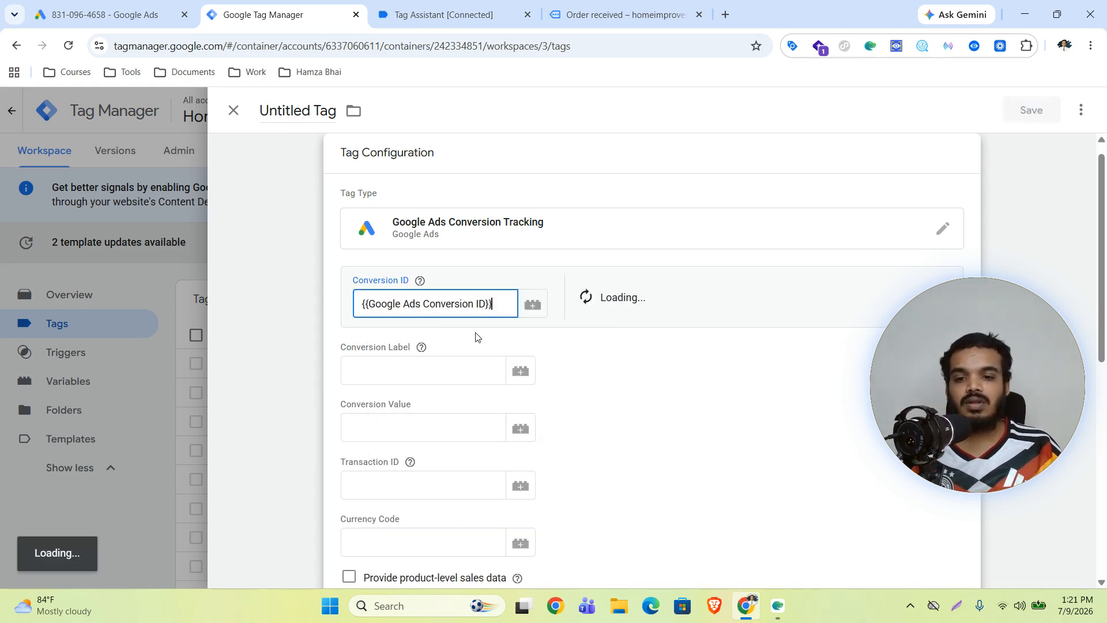
# Copy the Purchase conversion label from Google Ads and paste it as the tag's Conversion Label in Google Tag Manager
pyautogui.click(375, 372)
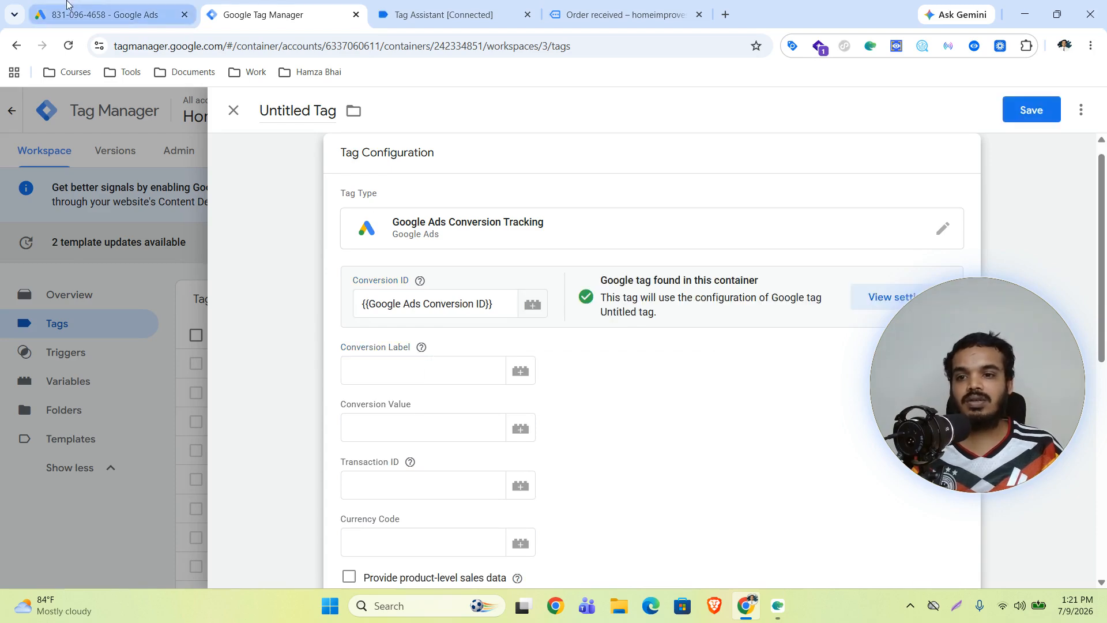
pyautogui.click(96, 15)
pyautogui.moveTo(601, 379); pyautogui.dragTo(482, 390)
pyautogui.hotkey('ctrl', 'c')
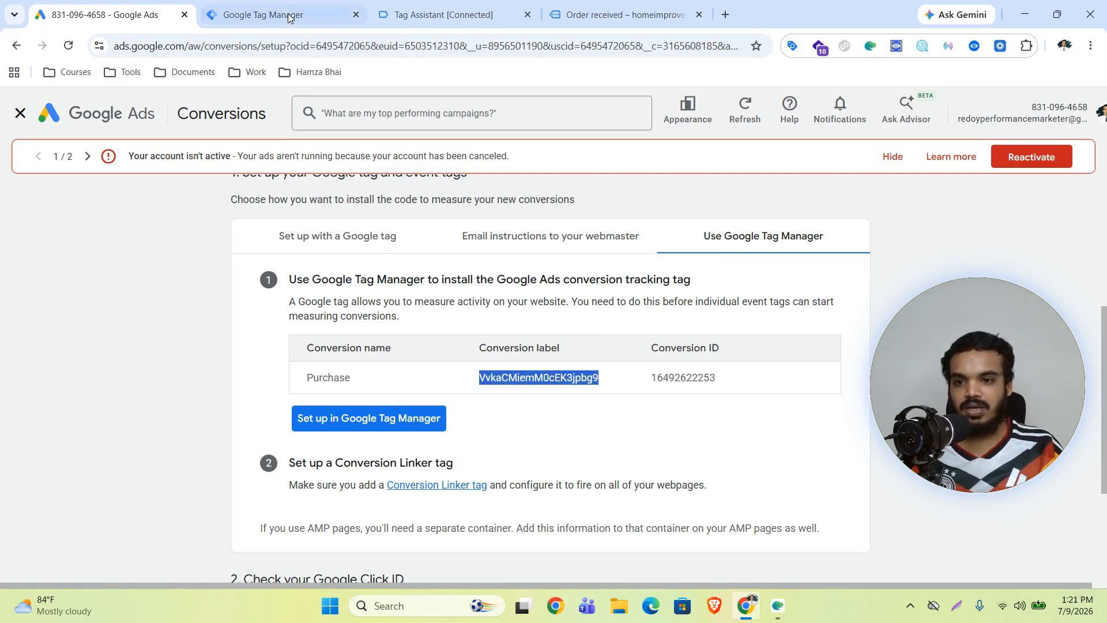
pyautogui.click(254, 15)
pyautogui.click(469, 373)
pyautogui.hotkey('ctrl', 'v')
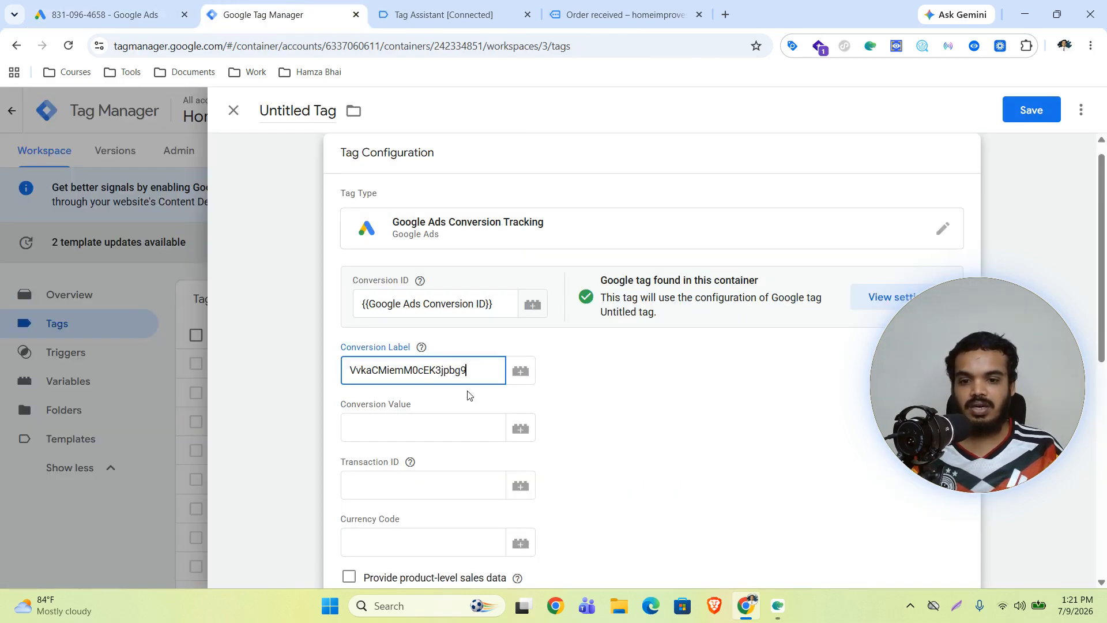
# Set the Conversion Value to {{Value || G Ads}} and the Transaction ID to {{Transaction Id || G ADS}}
pyautogui.click(414, 427)
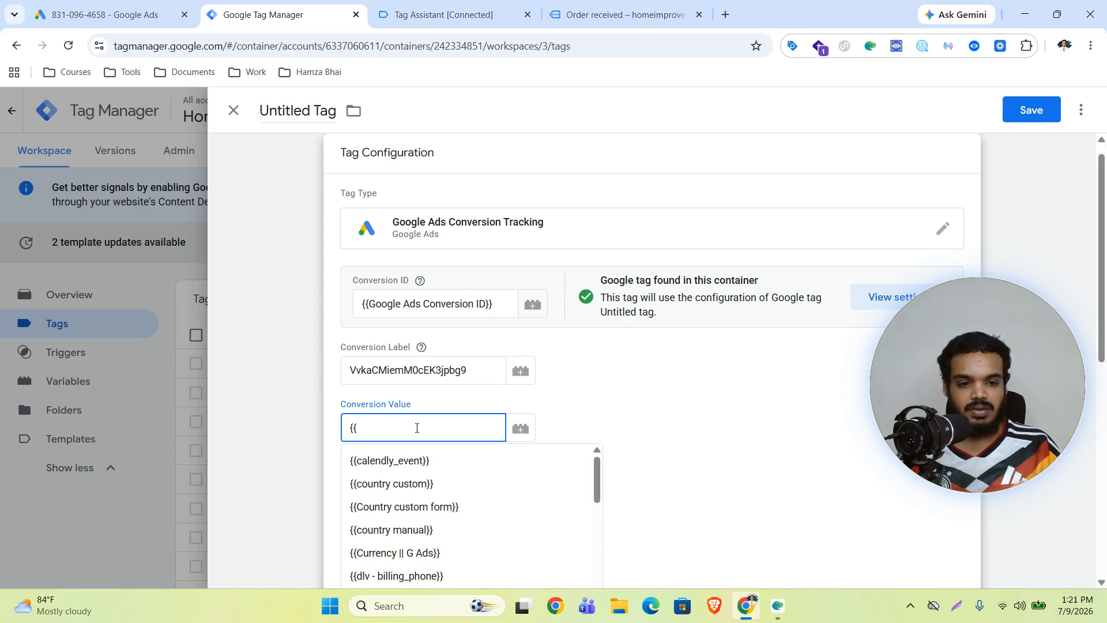
pyautogui.write('{{')
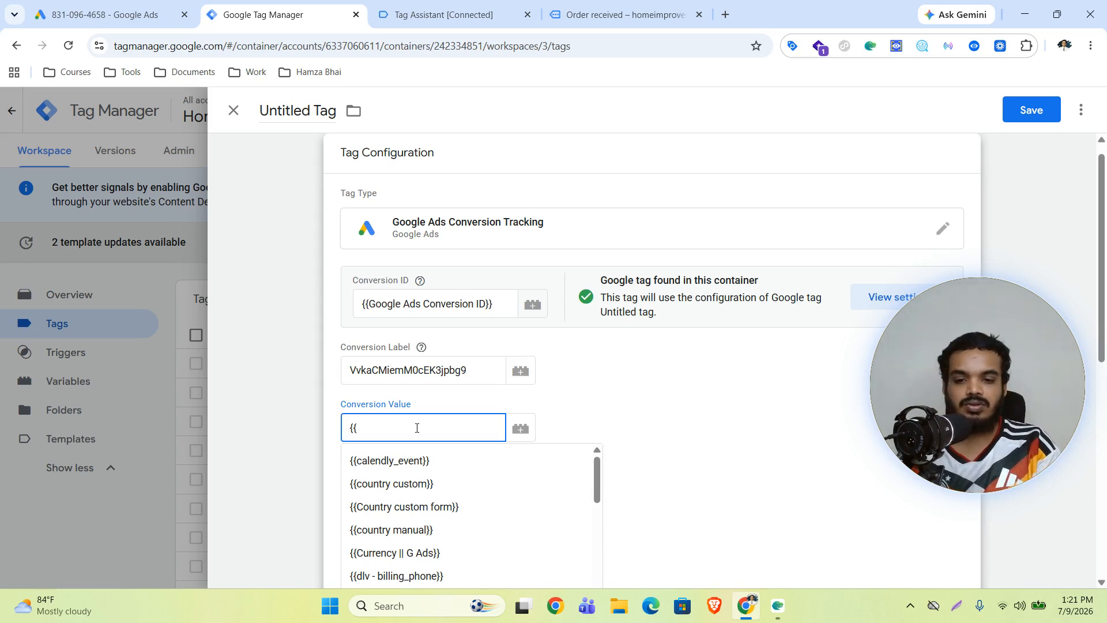
pyautogui.write('val')
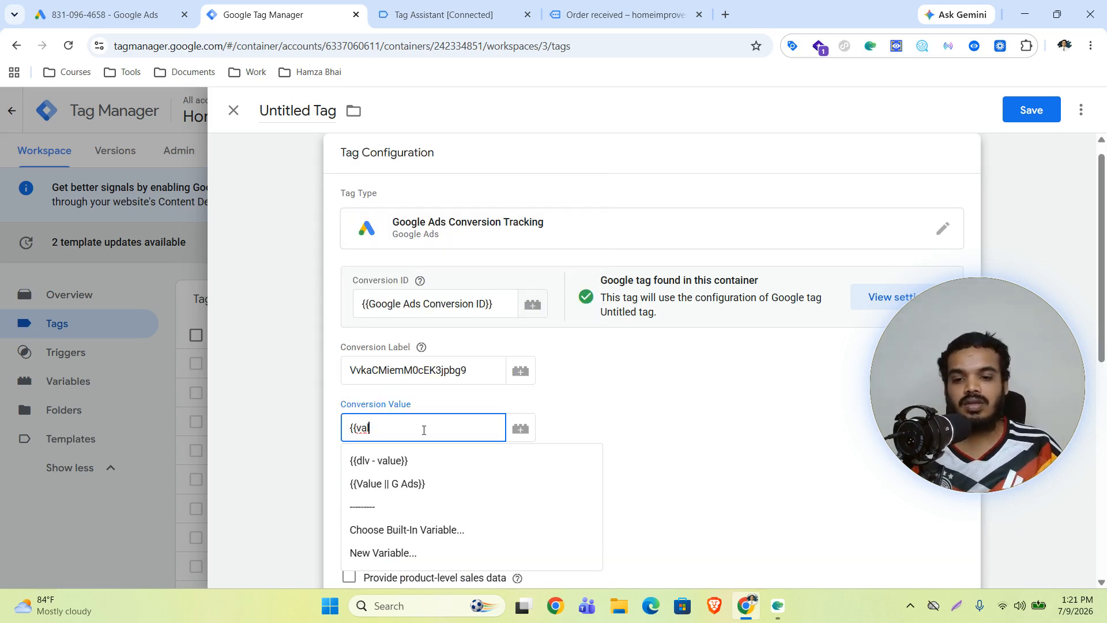
pyautogui.click(413, 486)
pyautogui.click(395, 491)
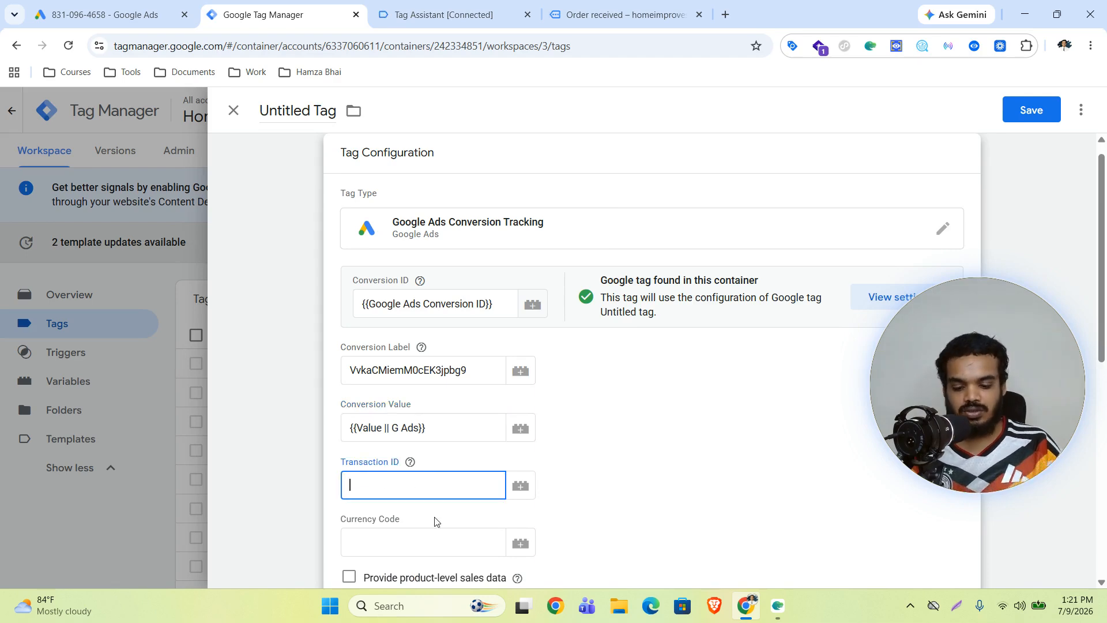
pyautogui.write('{{')
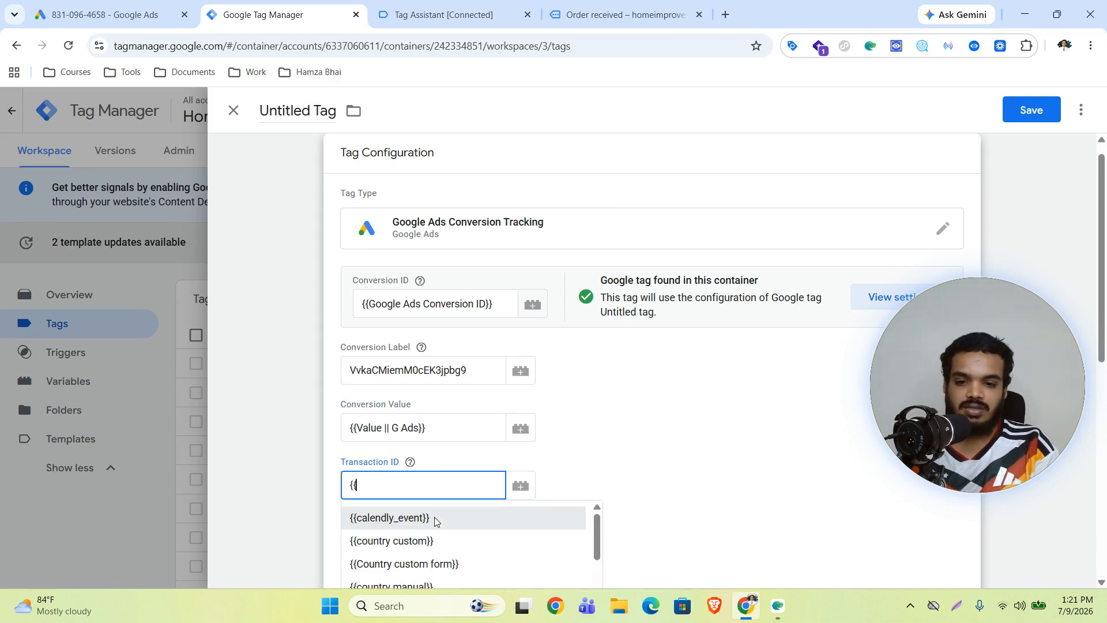
pyautogui.write('tran')
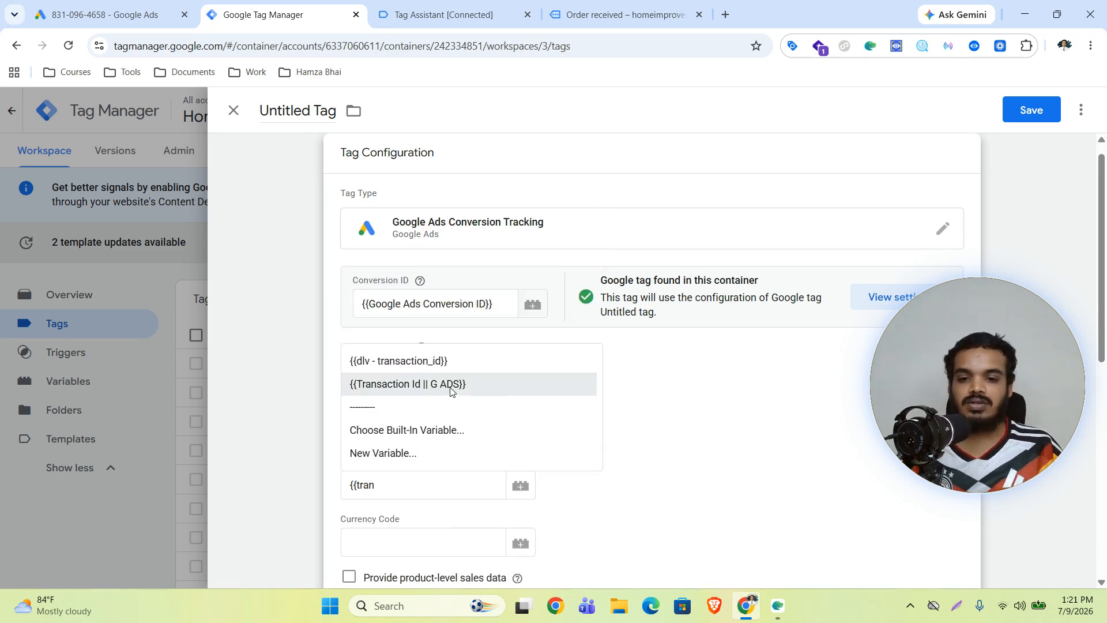
pyautogui.click(451, 385)
# Set the tag's Currency Code to the {{Currency || G Ads}} variable
pyautogui.click(423, 542)
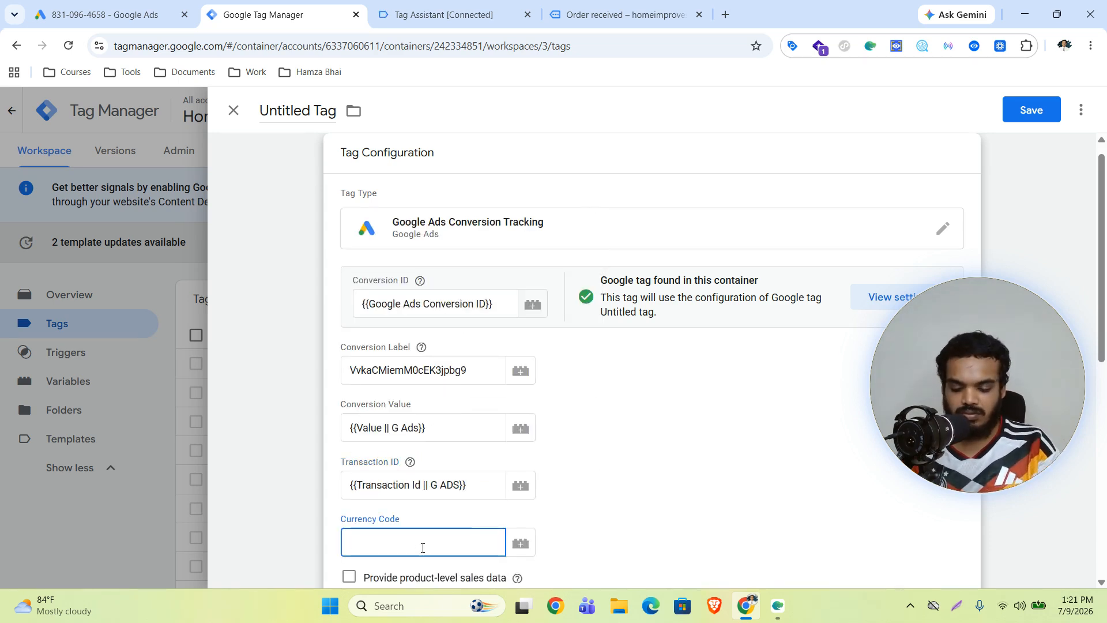
pyautogui.write('{{currency')
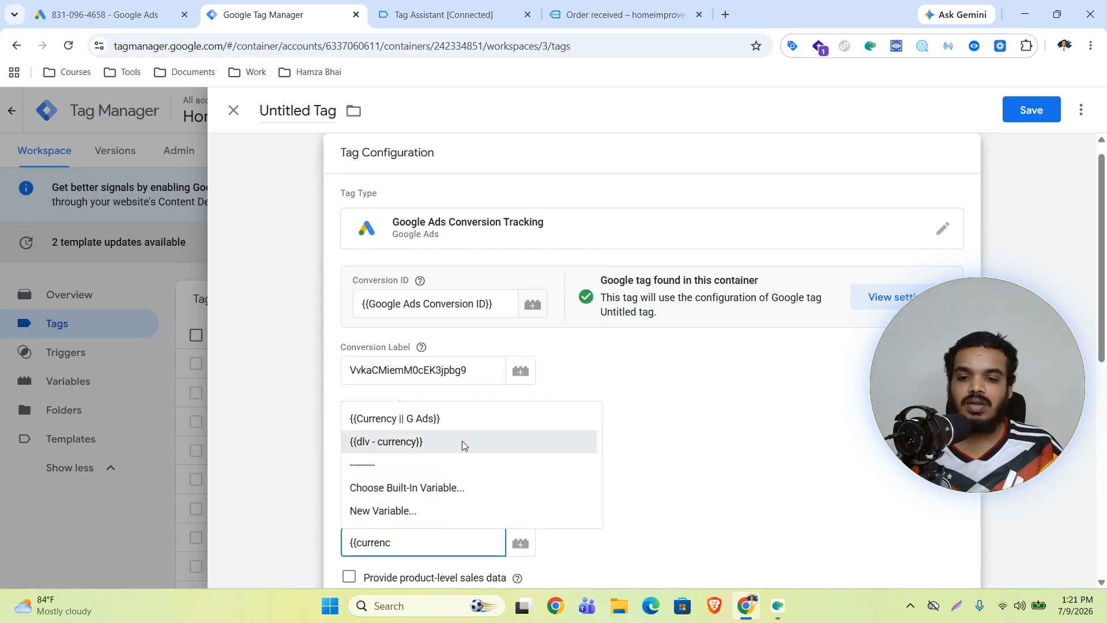
pyautogui.click(475, 423)
# Set the tag firing option in the advanced settings to Once per page
pyautogui.scroll(-2, 583, 467)
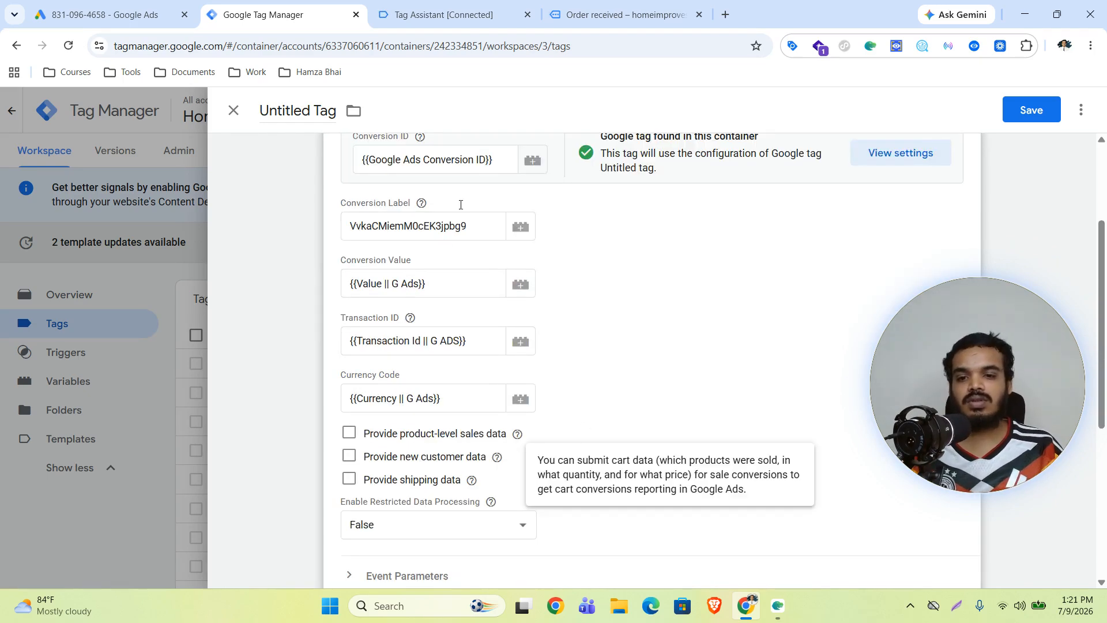
pyautogui.scroll(2, 407, 376)
pyautogui.scroll(-12, 508, 351)
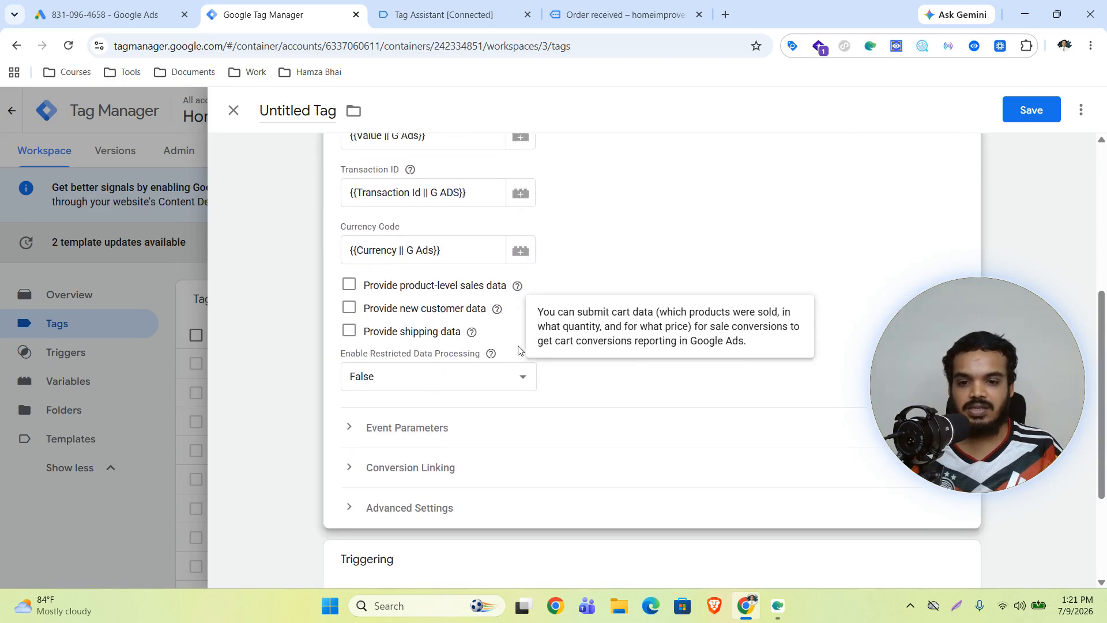
pyautogui.scroll(1, 447, 337)
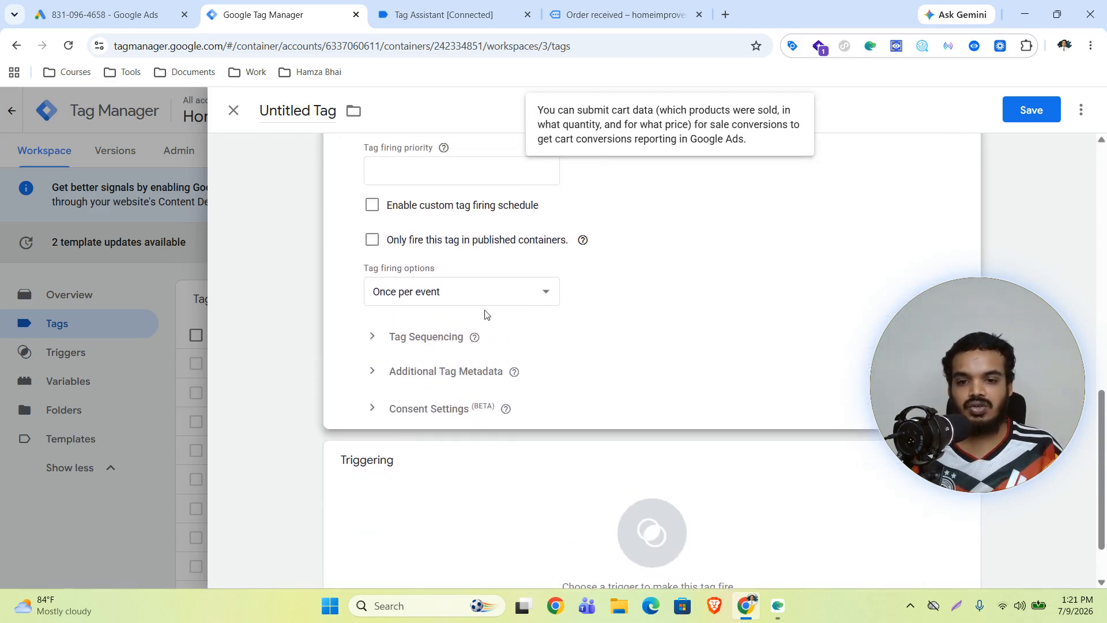
pyautogui.click(537, 297)
pyautogui.click(438, 353)
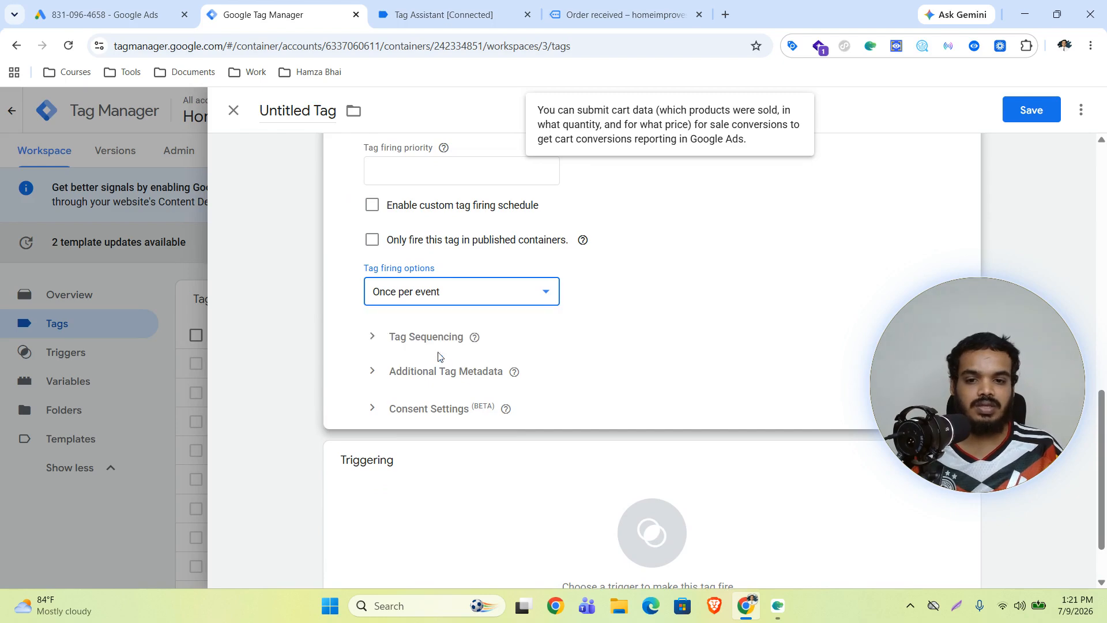
# Add the existing purchase custom event as the tag's firing trigger
pyautogui.scroll(-1, 630, 365)
pyautogui.click(638, 468)
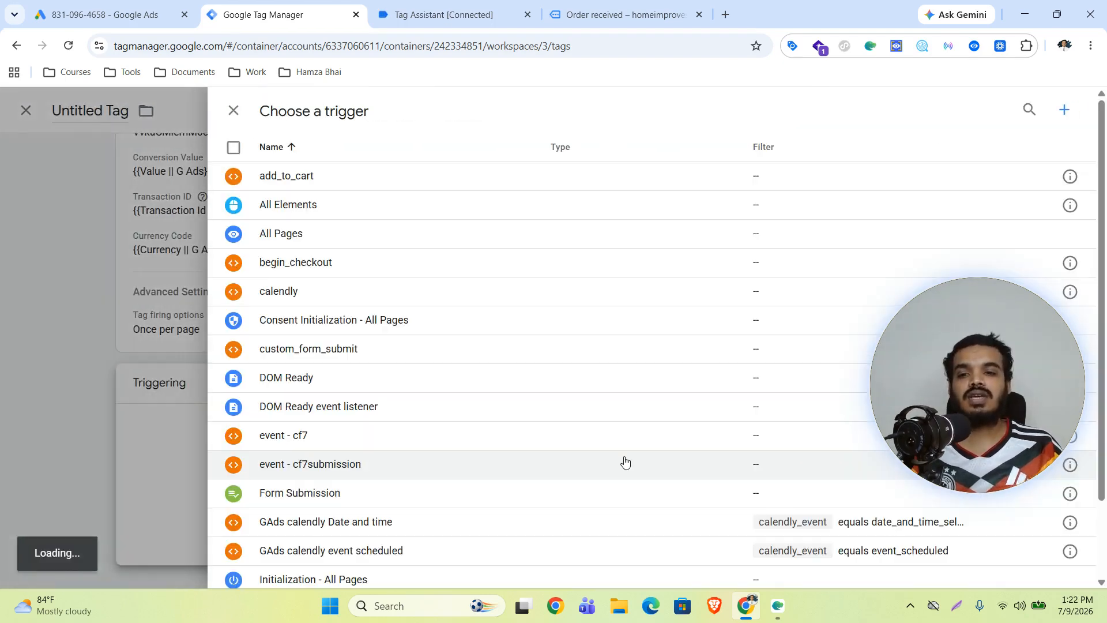
pyautogui.scroll(-1, 496, 435)
pyautogui.click(324, 546)
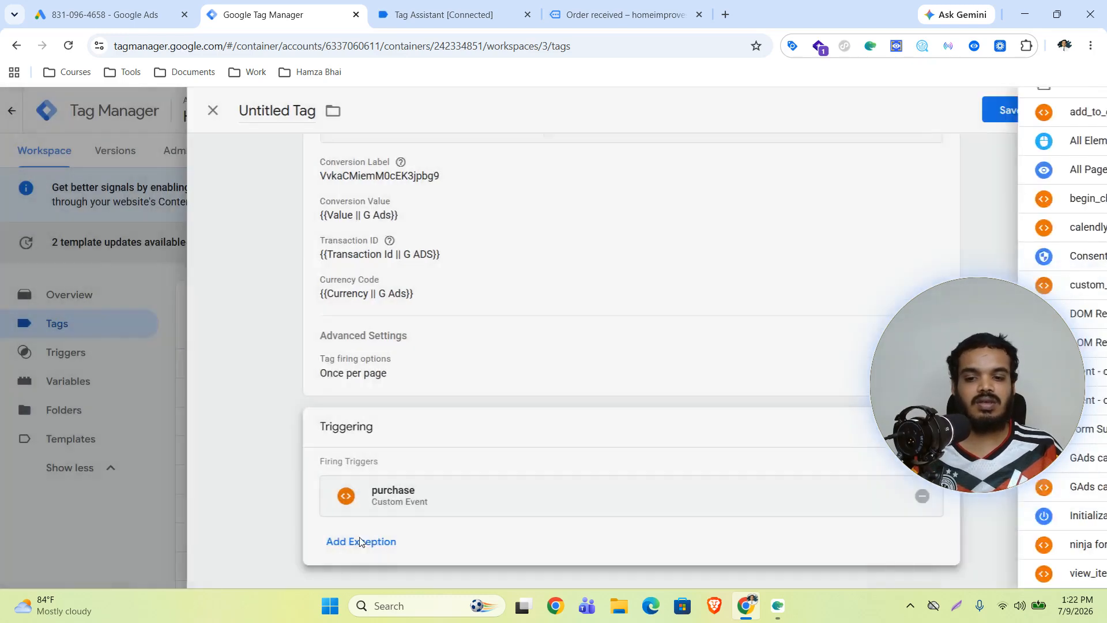
# Save the conversion tag under the name Google Ads || Purchase
pyautogui.click(1020, 112)
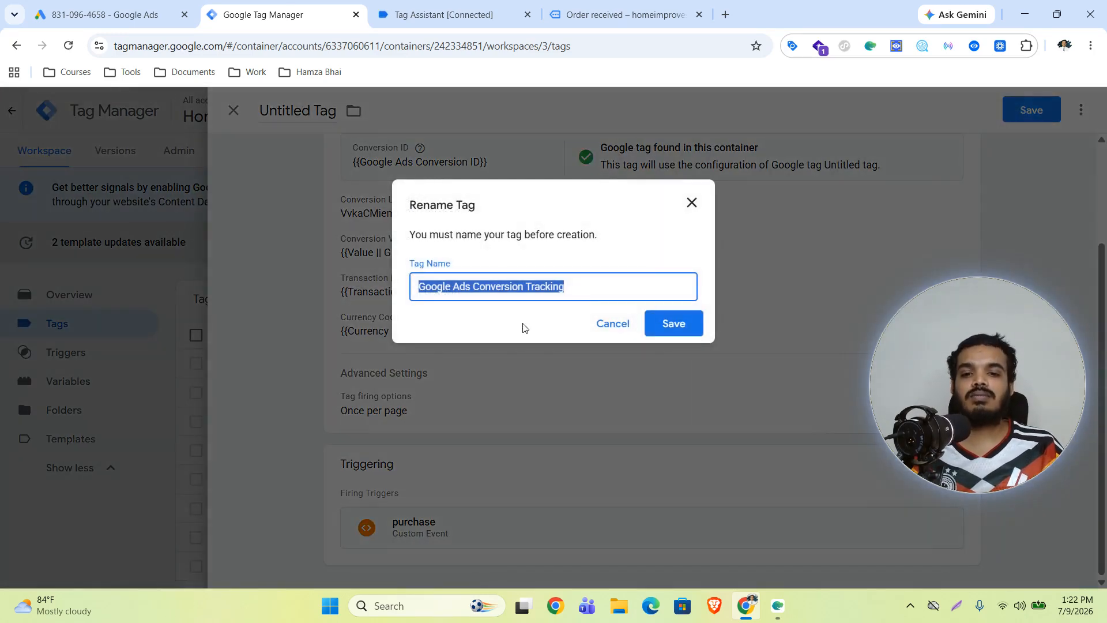
pyautogui.moveTo(565, 288); pyautogui.dragTo(477, 297)
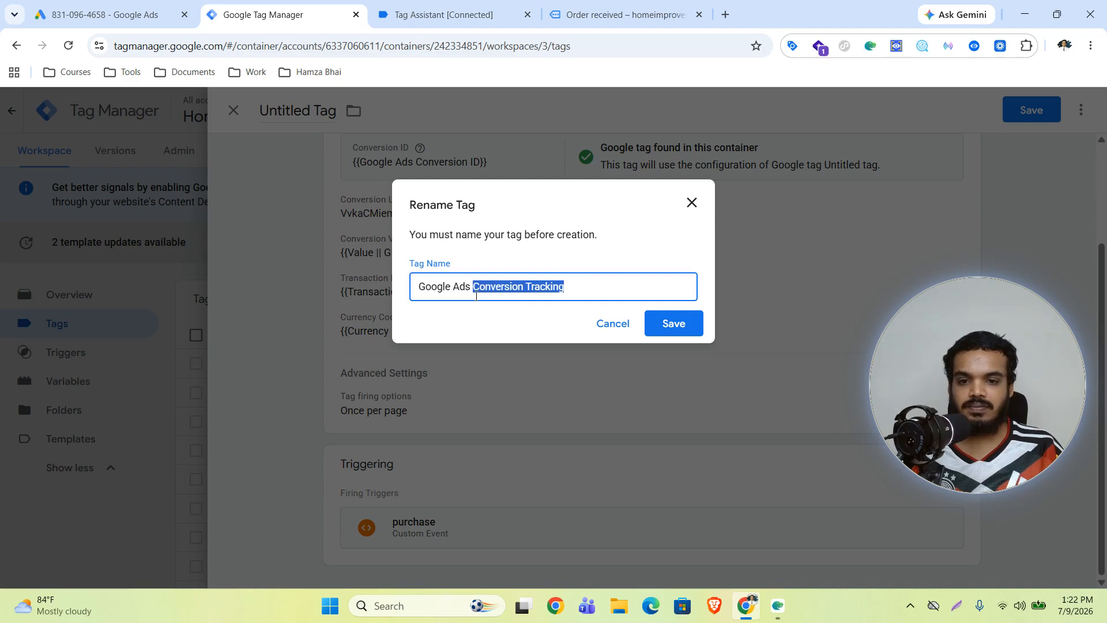
pyautogui.write('||')
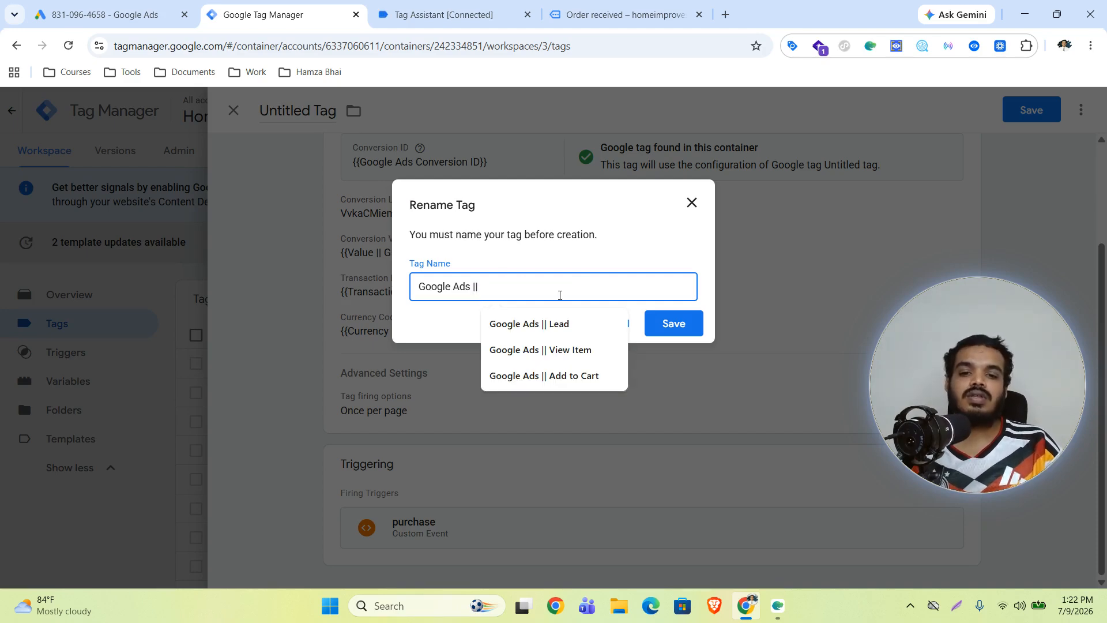
pyautogui.write(' Pur')
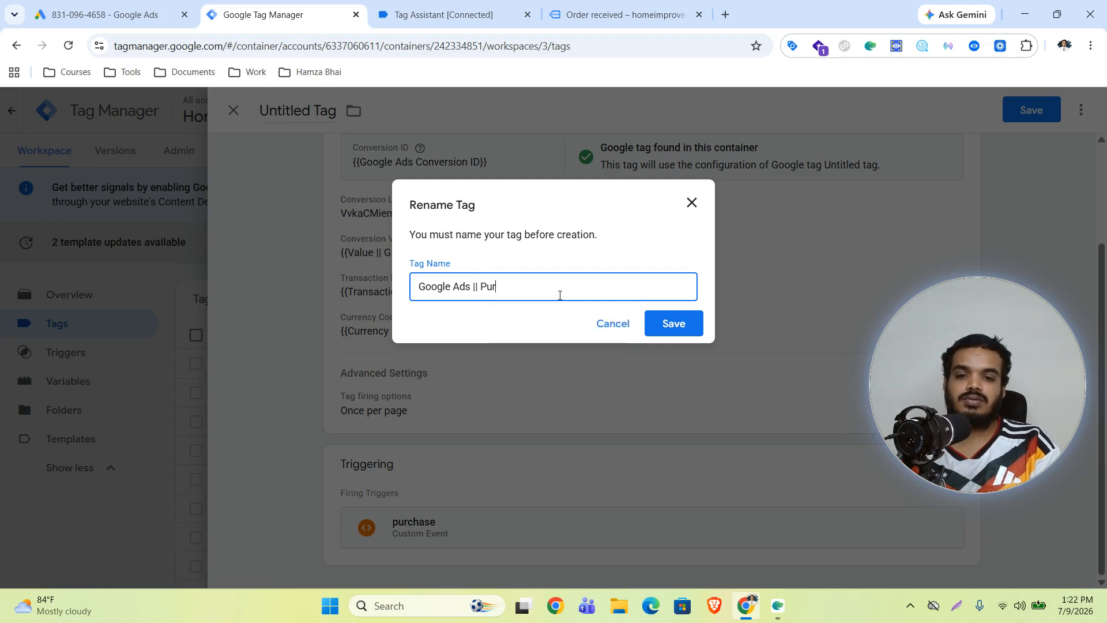
pyautogui.write('chase')
pyautogui.click(689, 324)
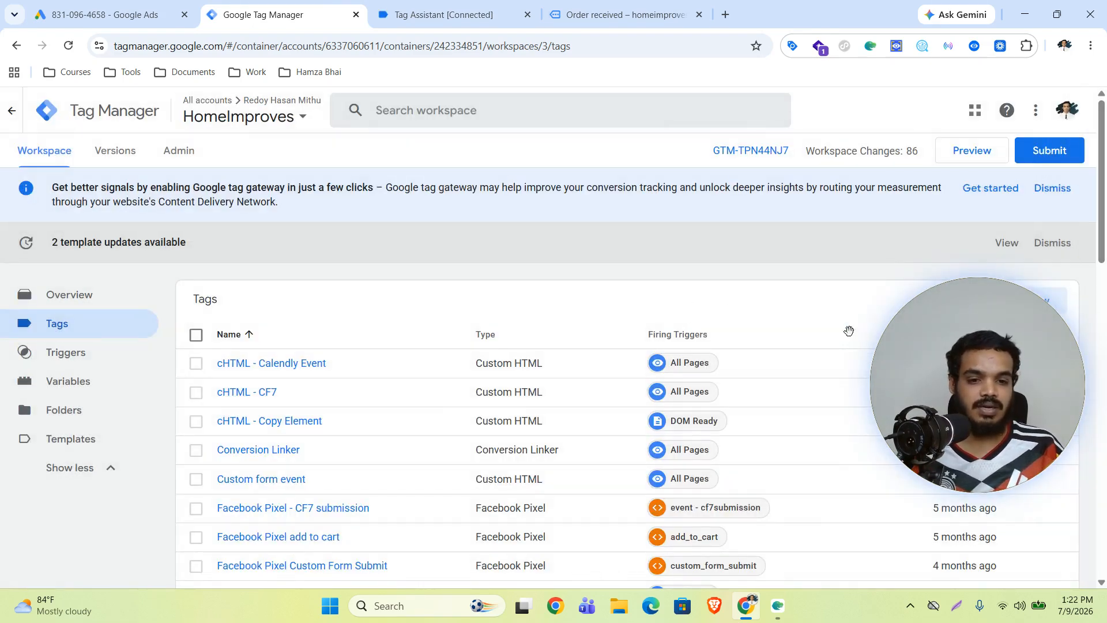
# Open the workspace's variables, then switch to Tag Assistant and examine the customer object in the purchase event's data layer push
pyautogui.moveTo(955, 412); pyautogui.dragTo(893, 193)
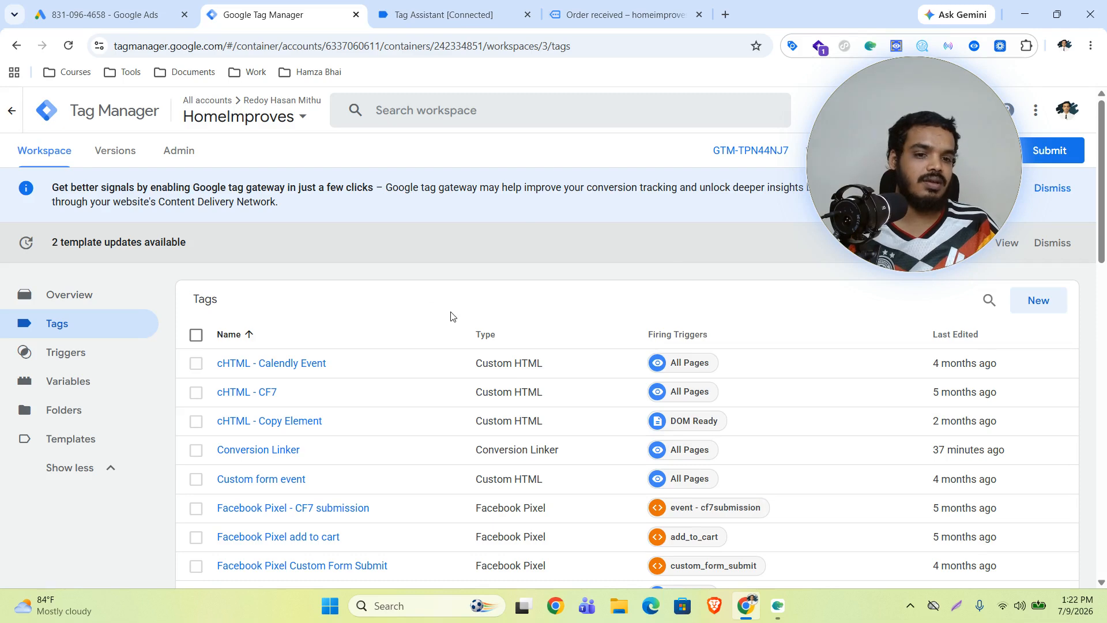
pyautogui.click(92, 386)
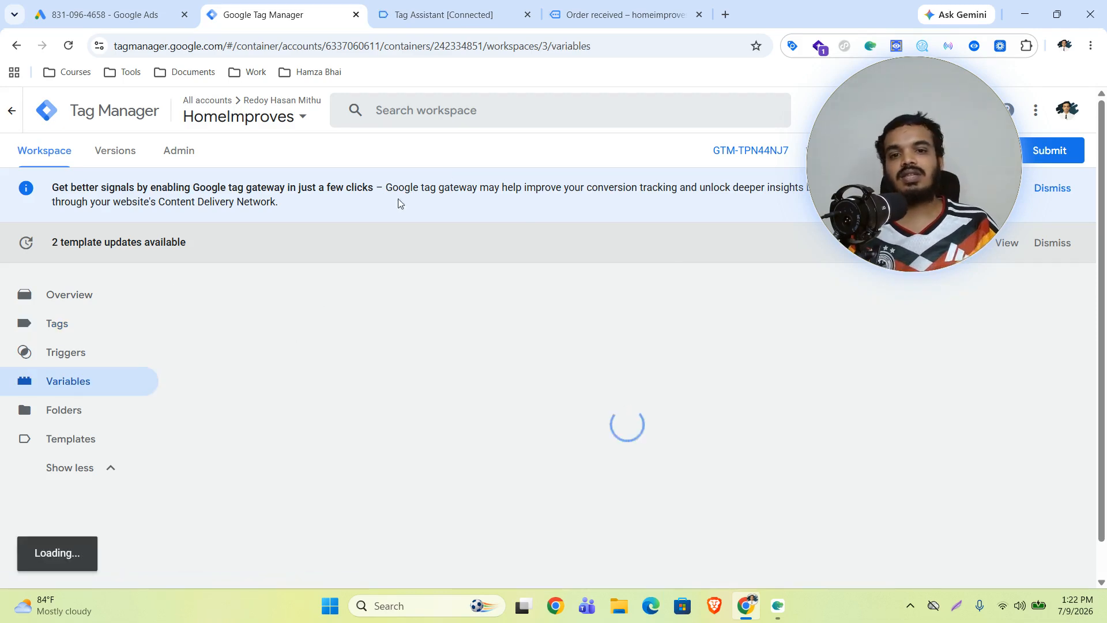
pyautogui.click(441, 15)
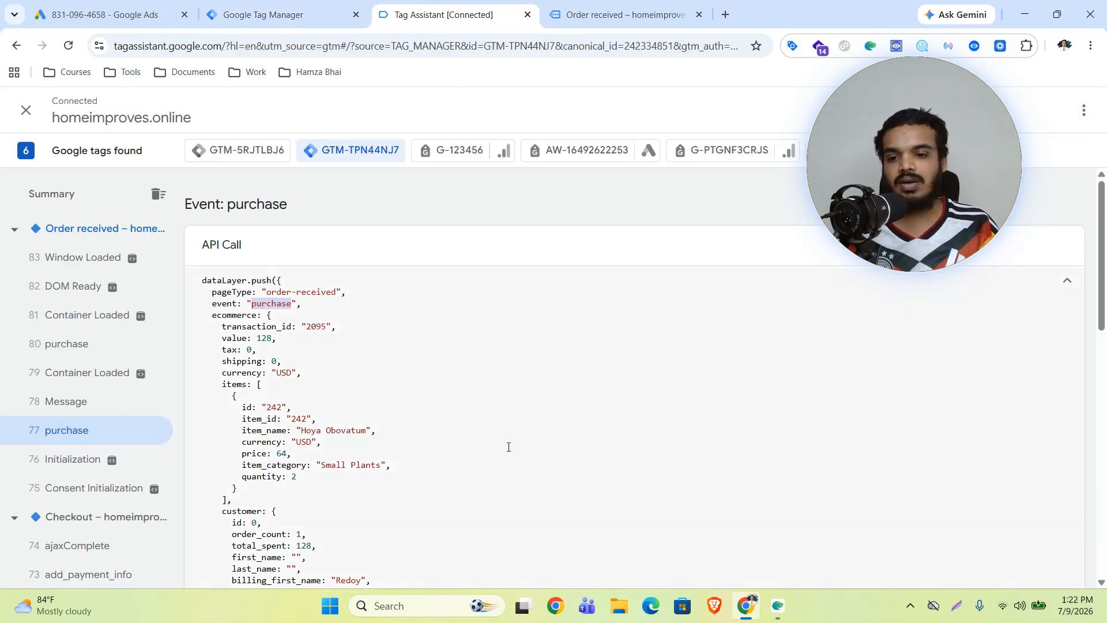
pyautogui.scroll(-5, 509, 447)
pyautogui.scroll(-3, 361, 401)
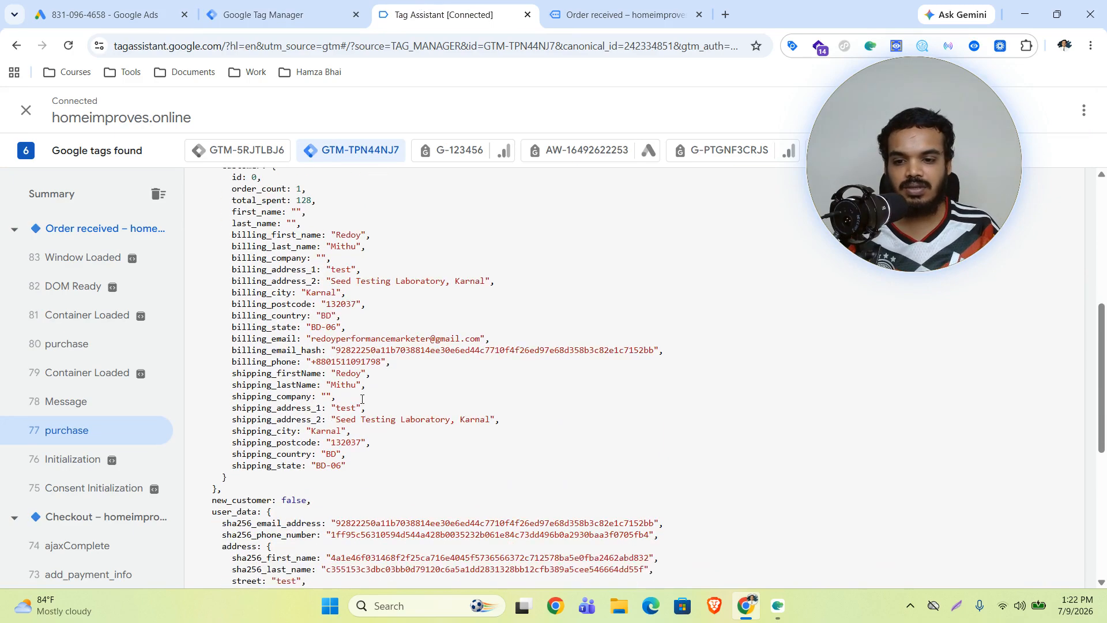
pyautogui.scroll(-4, 377, 392)
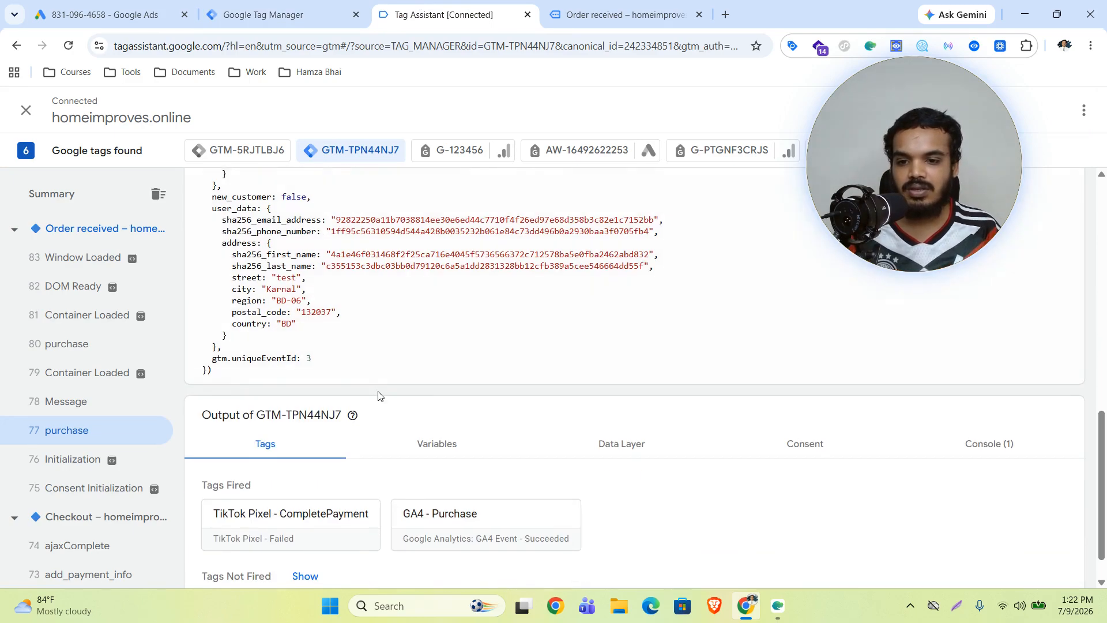
pyautogui.scroll(7, 379, 395)
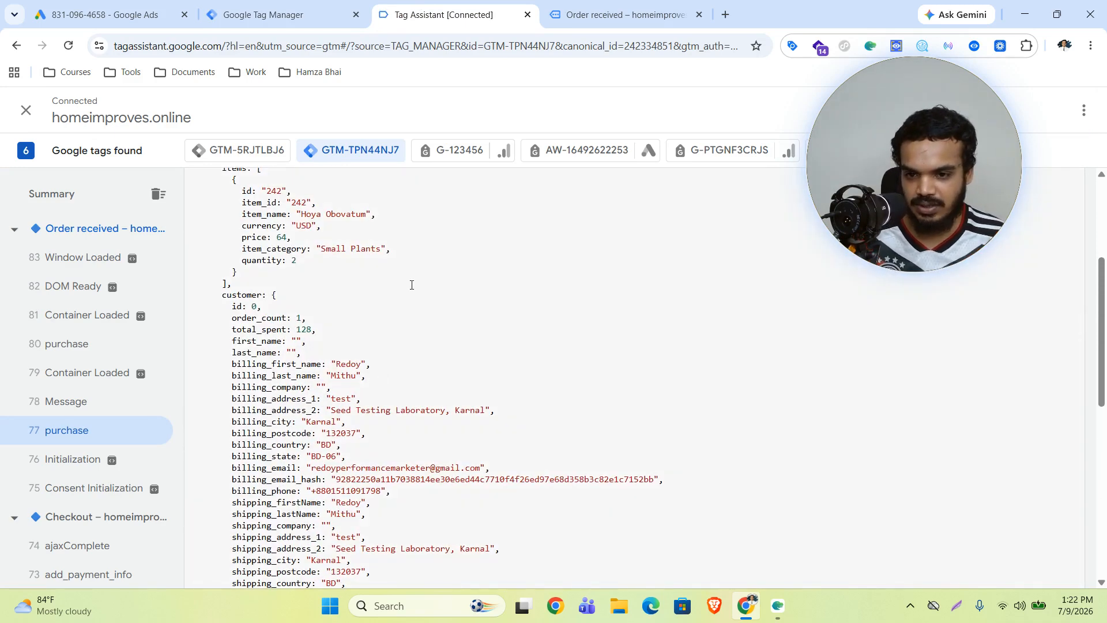
pyautogui.scroll(4, 410, 285)
pyautogui.scroll(-3, 407, 287)
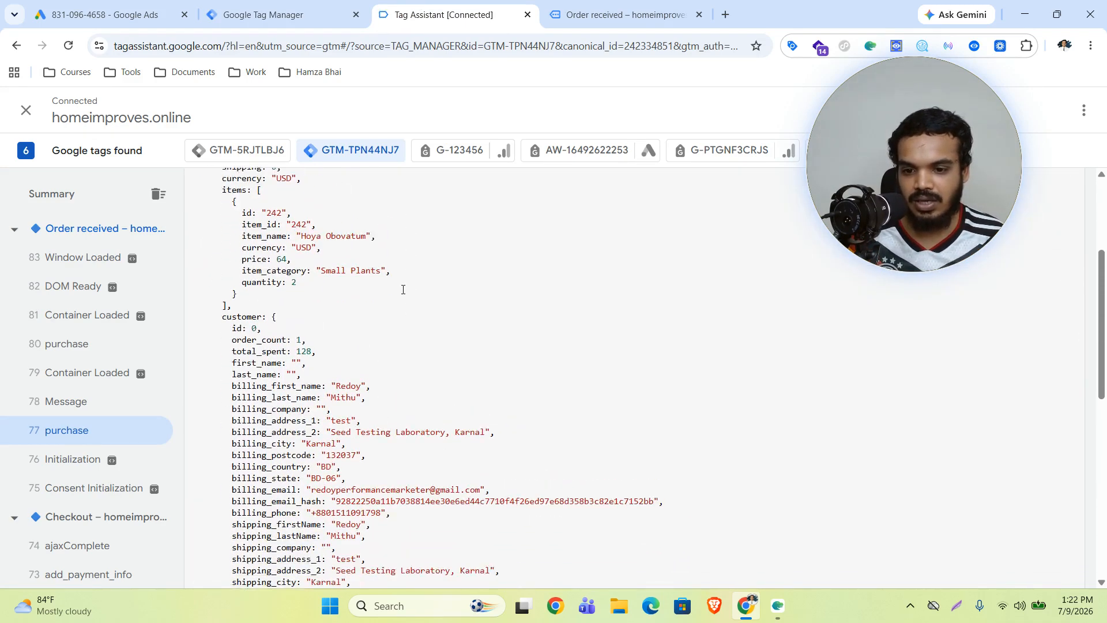
pyautogui.scroll(-2, 403, 289)
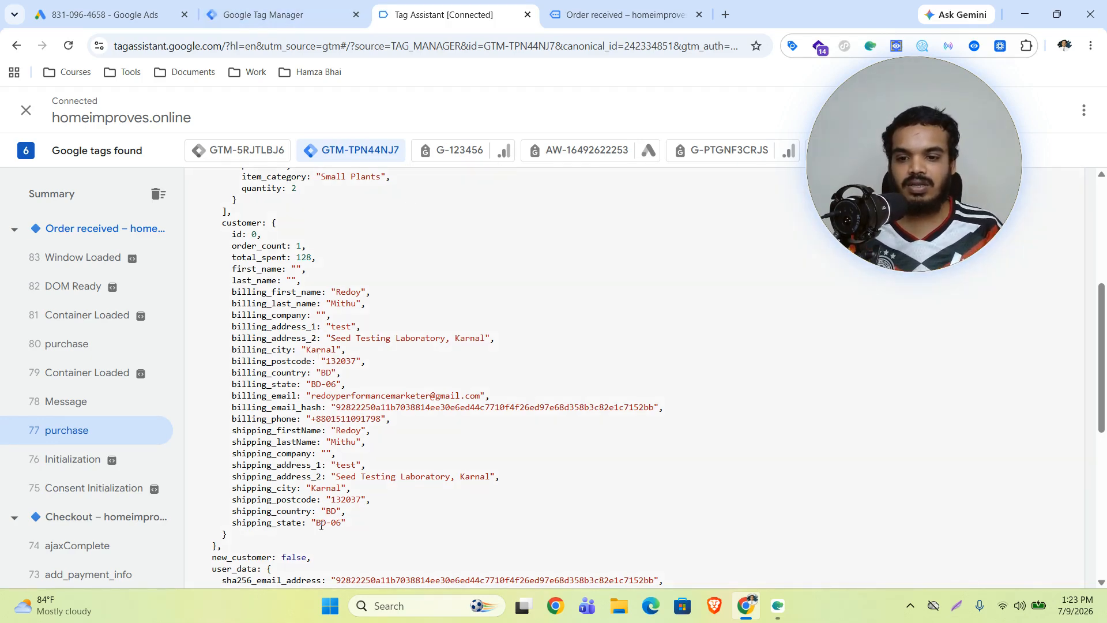
pyautogui.moveTo(230, 535); pyautogui.dragTo(276, 222)
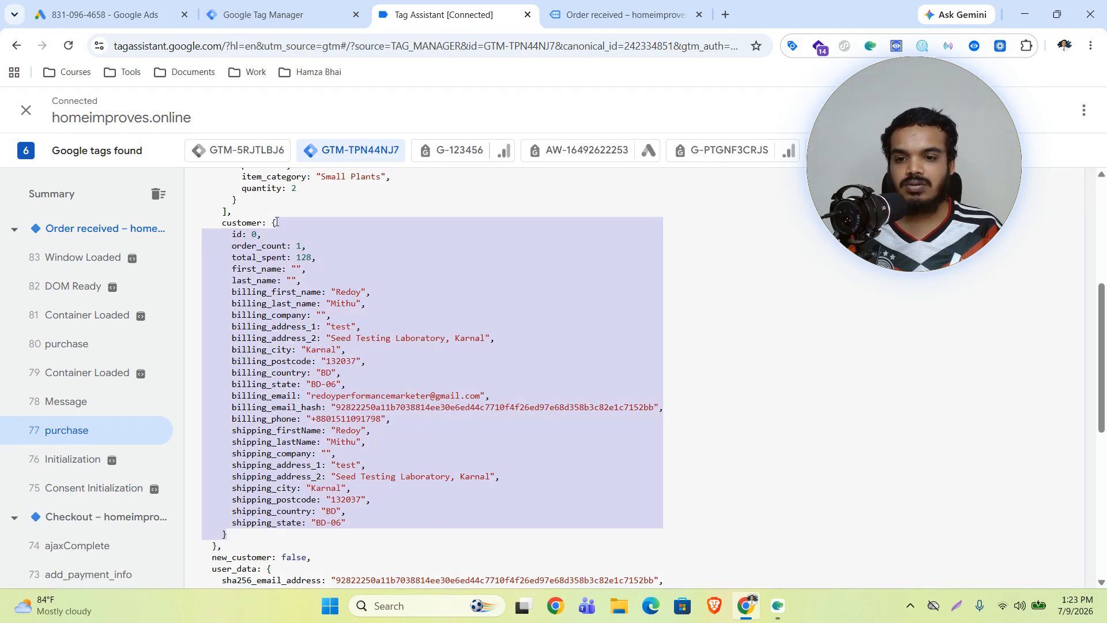
pyautogui.click(333, 248)
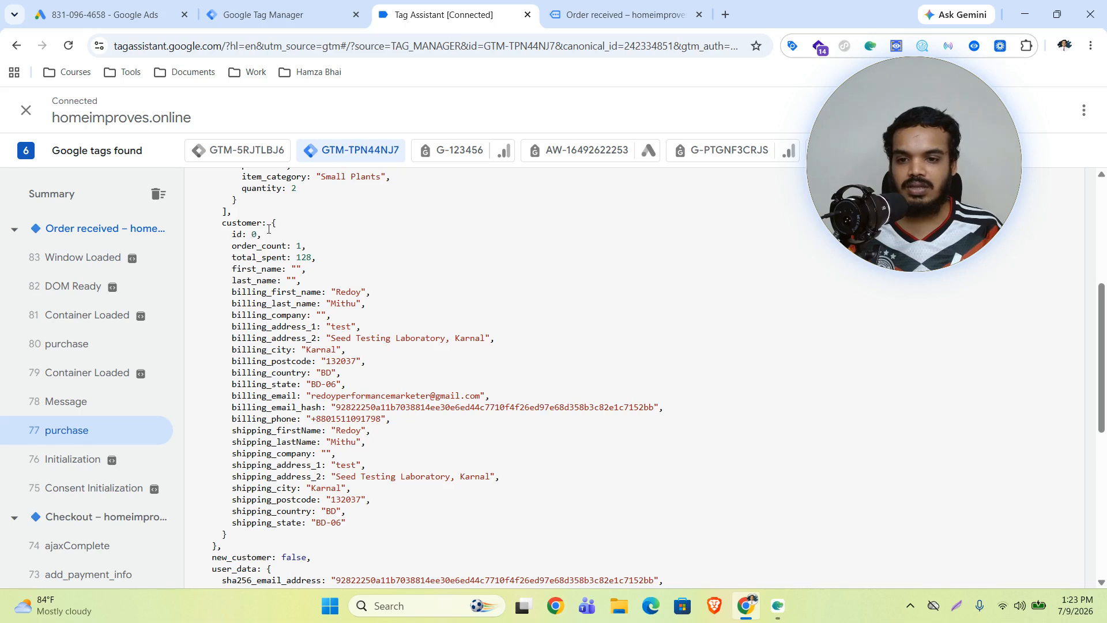
pyautogui.moveTo(242, 268); pyautogui.dragTo(374, 527)
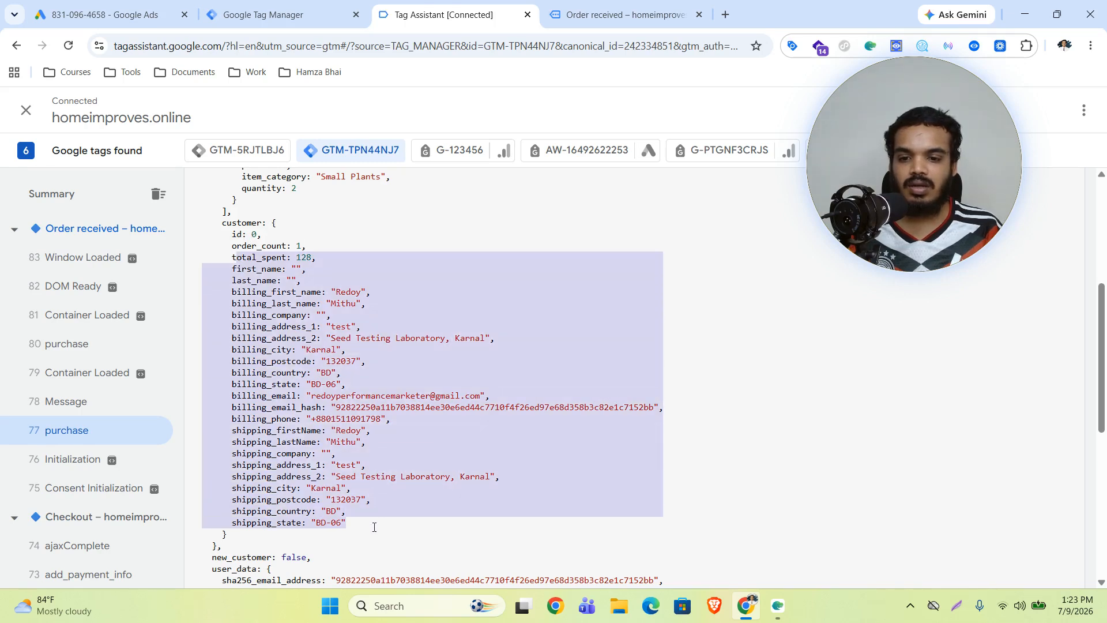
pyautogui.click(316, 465)
pyautogui.click(229, 537)
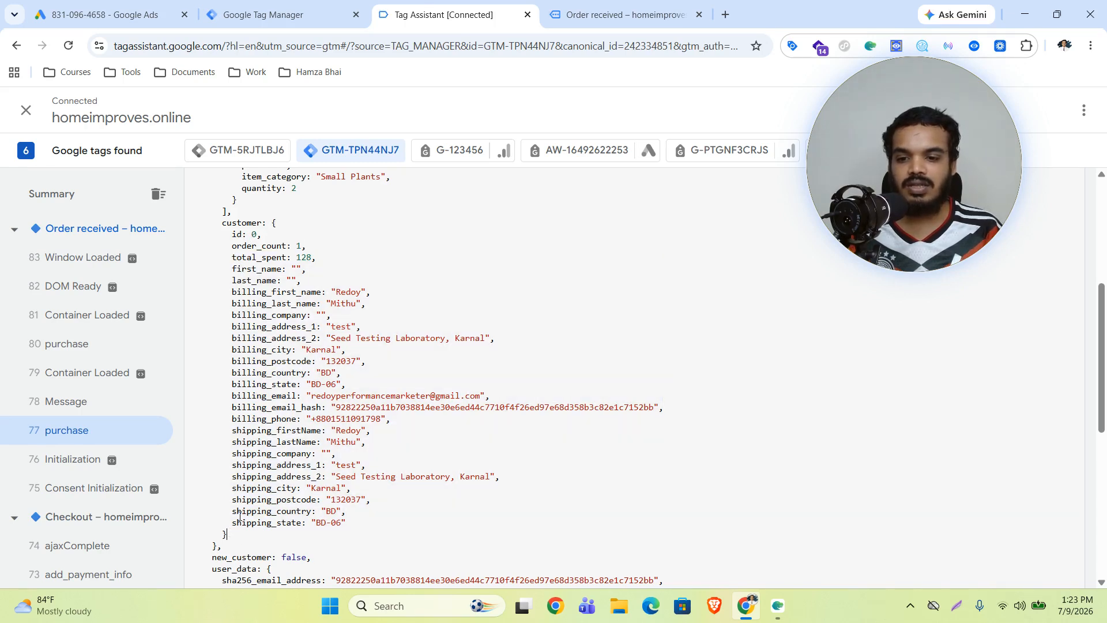
pyautogui.click(278, 228)
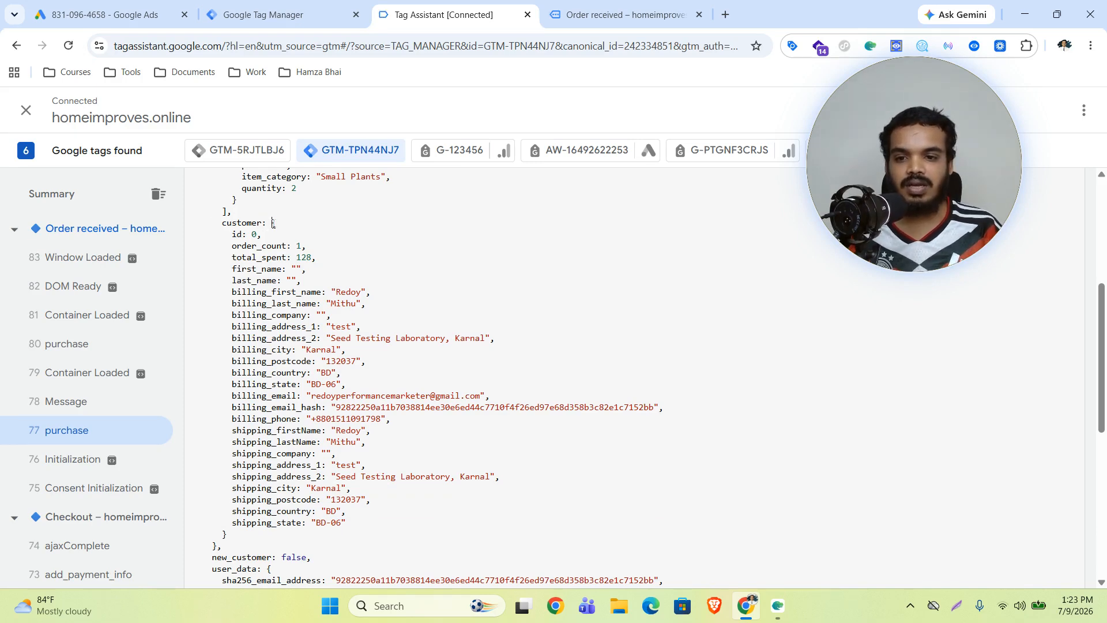
pyautogui.doubleClick(243, 223)
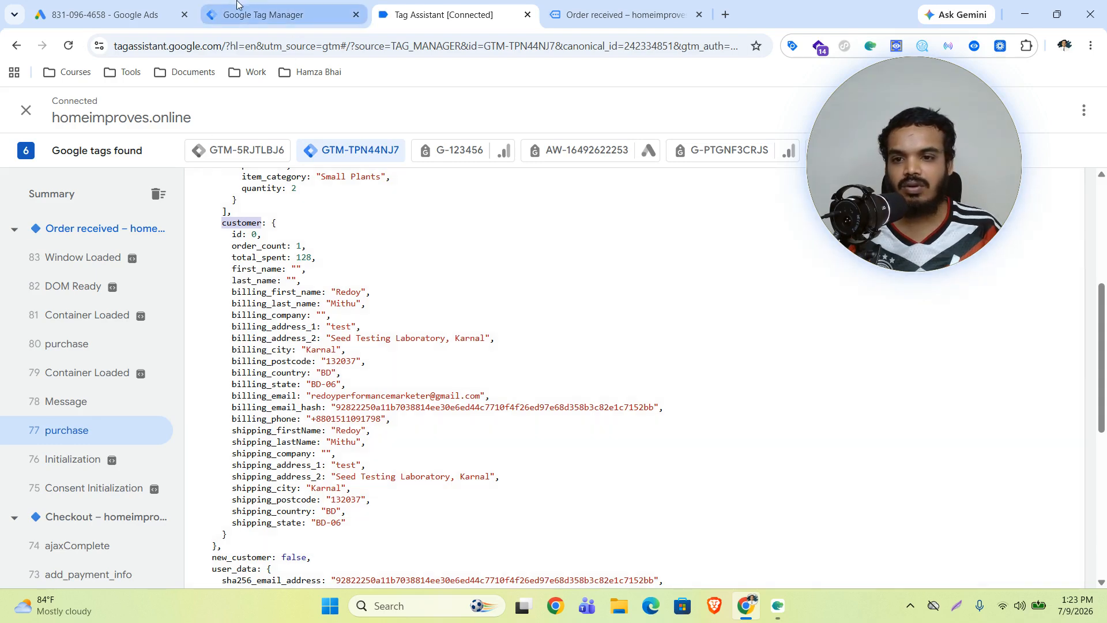
# Switch to Google Tag Manager and create a new user-defined variable of the type Data Layer Variable
pyautogui.click(267, 6)
pyautogui.scroll(-2, 526, 413)
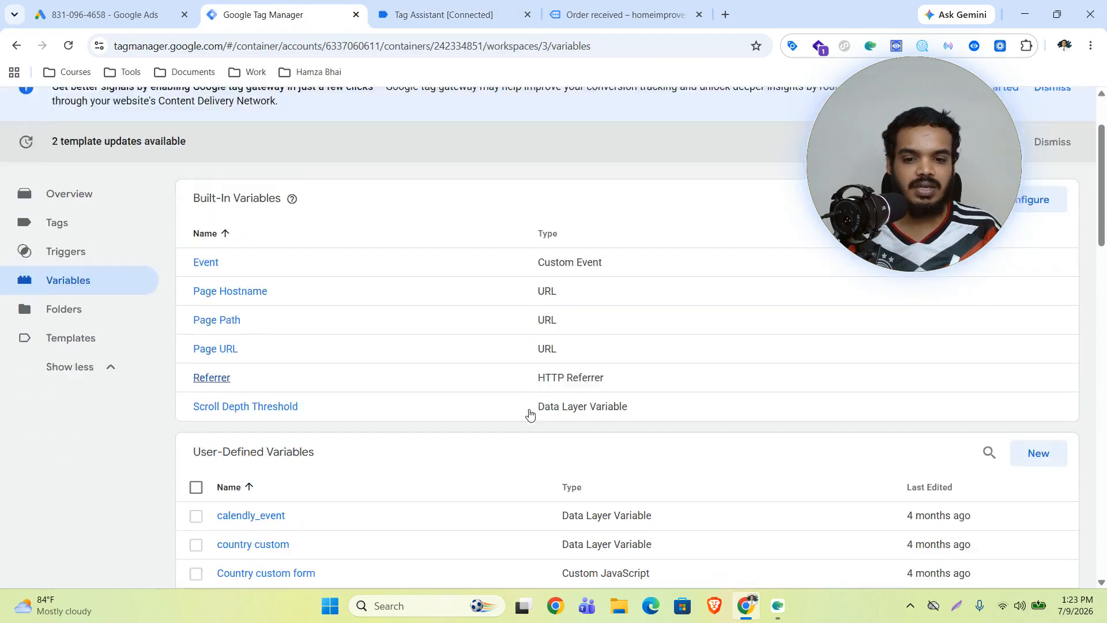
pyautogui.click(1041, 409)
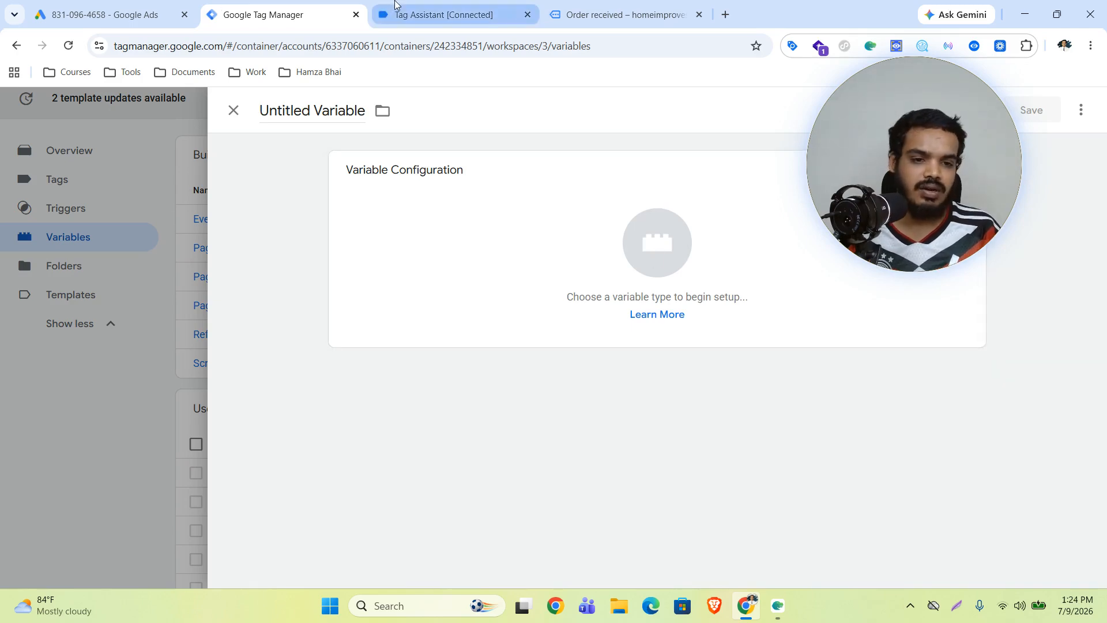
pyautogui.click(663, 277)
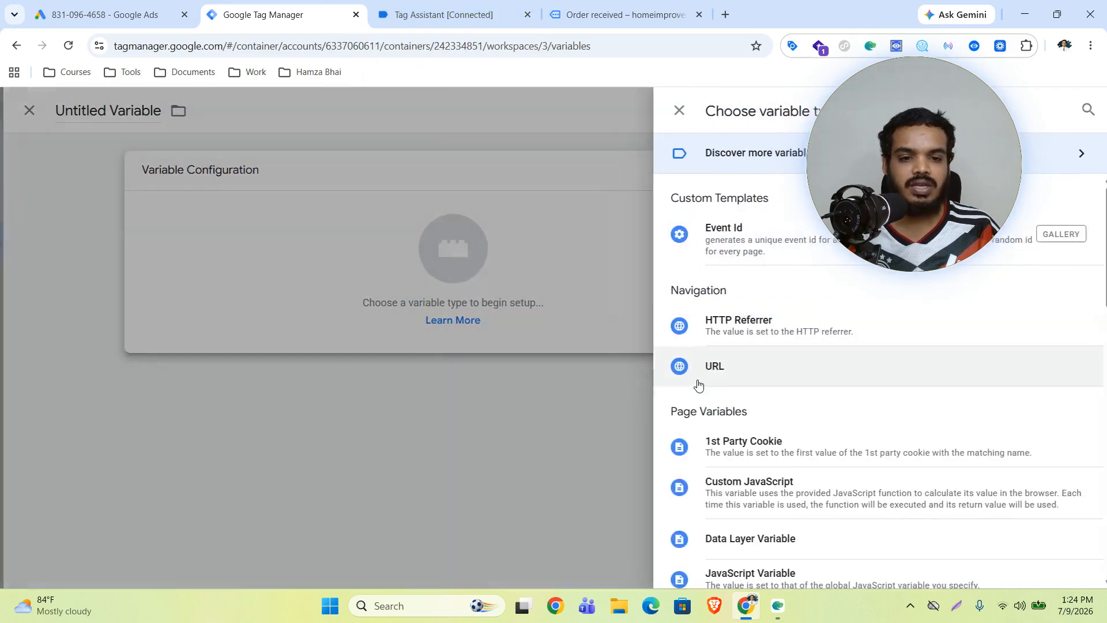
pyautogui.scroll(-1, 730, 464)
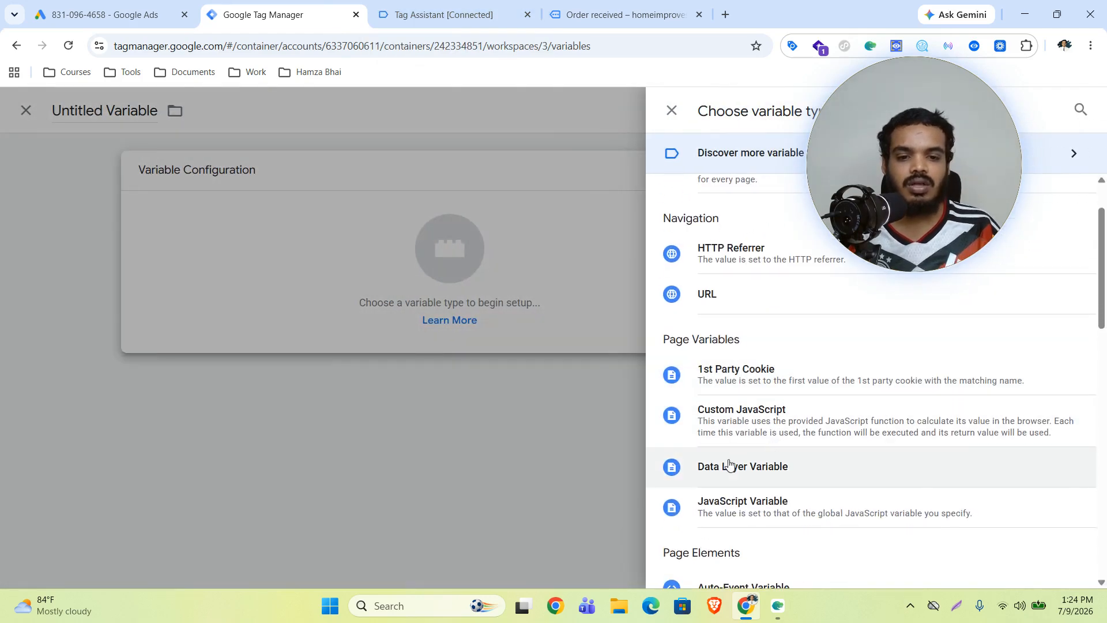
pyautogui.click(767, 467)
# Set the Data Layer Variable Name to customer.billing_first_name, copying both keys from the purchase event in Tag Assistant
pyautogui.click(386, 314)
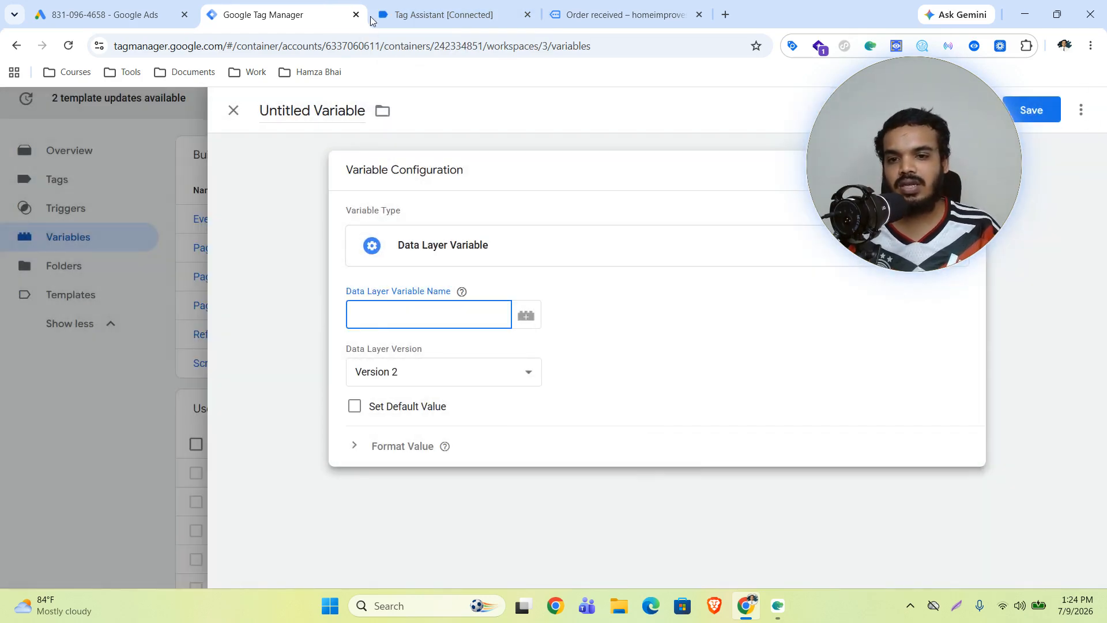
pyautogui.click(376, 17)
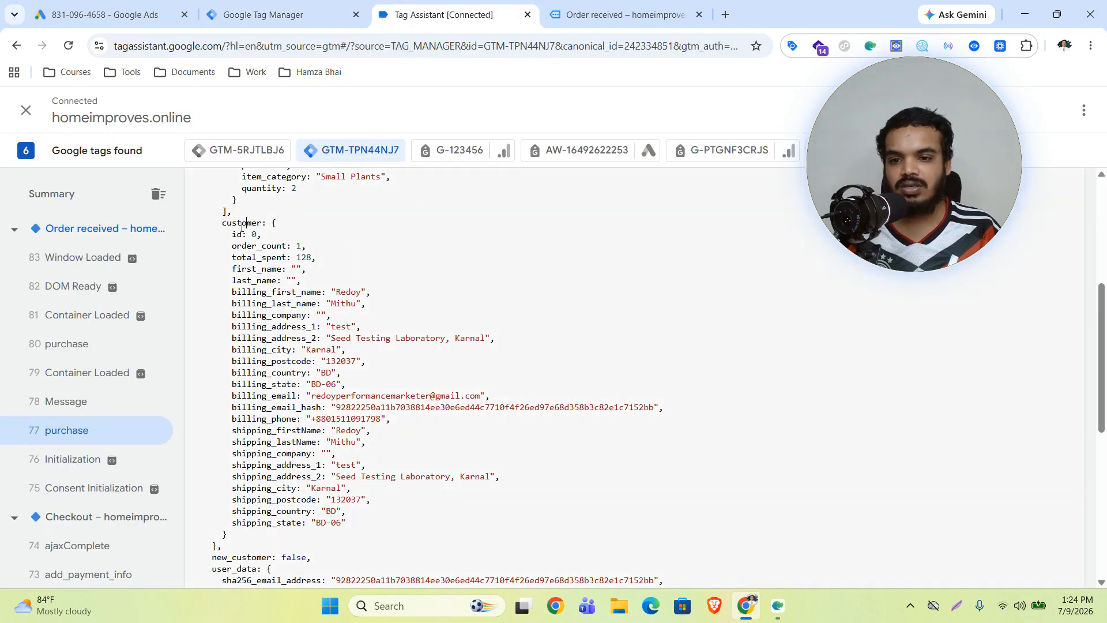
pyautogui.doubleClick(242, 223)
pyautogui.hotkey('ctrl', 'c')
pyautogui.click(277, 14)
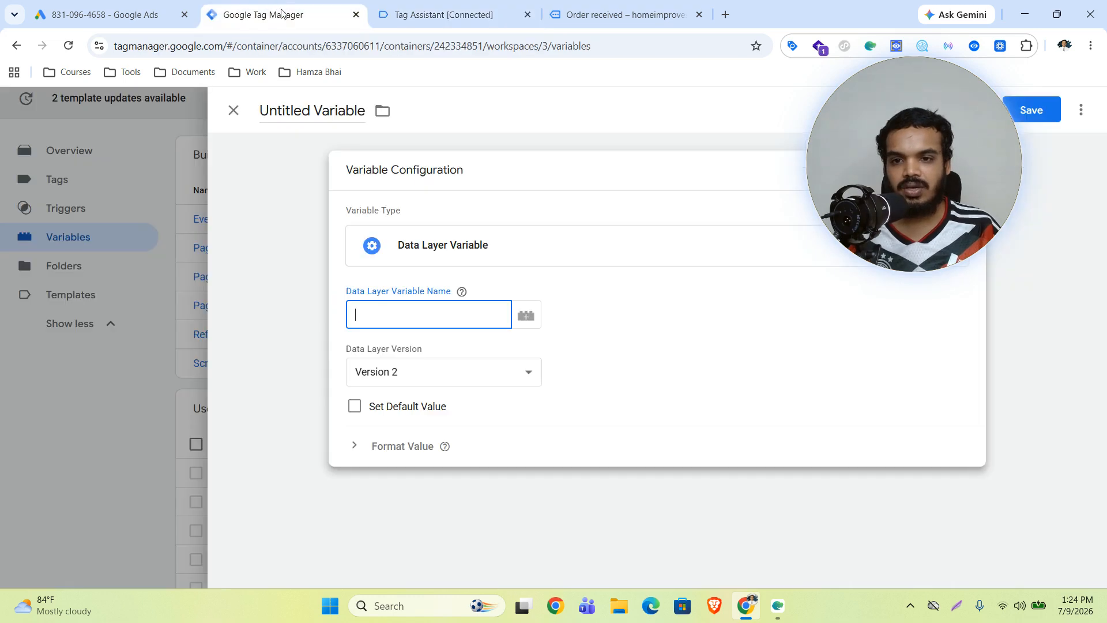
pyautogui.hotkey('ctrl', 'v')
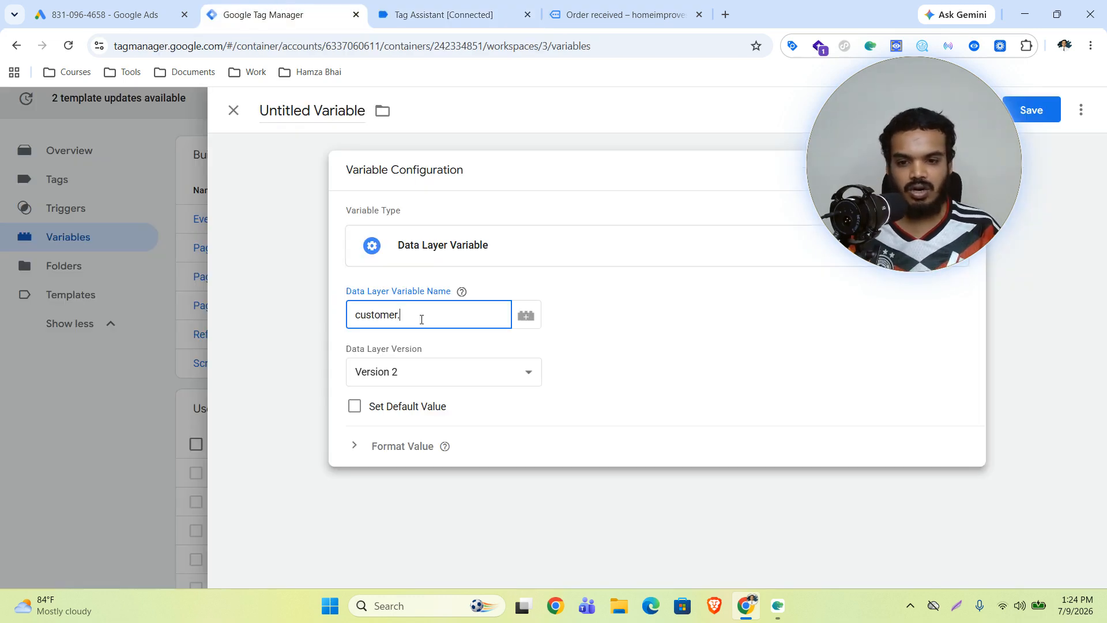
pyautogui.write('.')
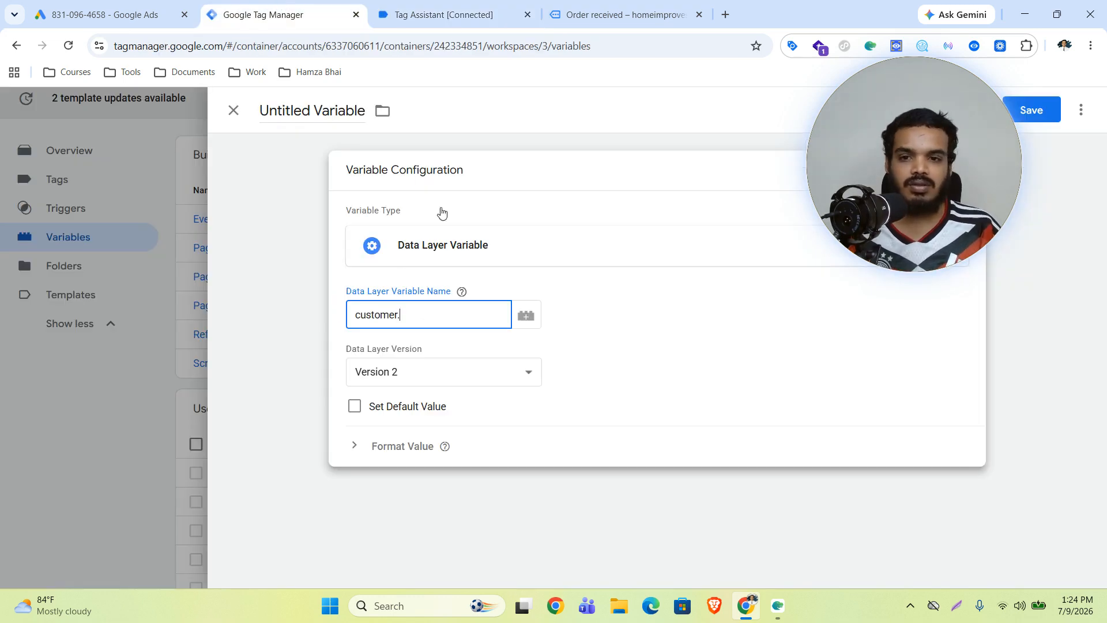
pyautogui.click(444, 15)
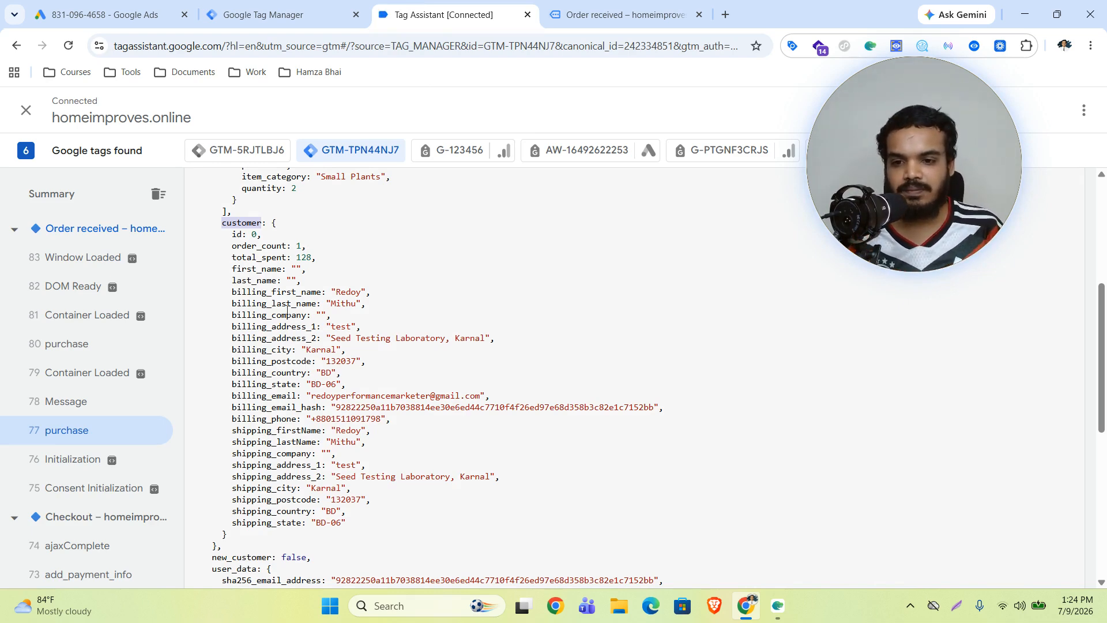
pyautogui.moveTo(322, 292); pyautogui.dragTo(235, 297)
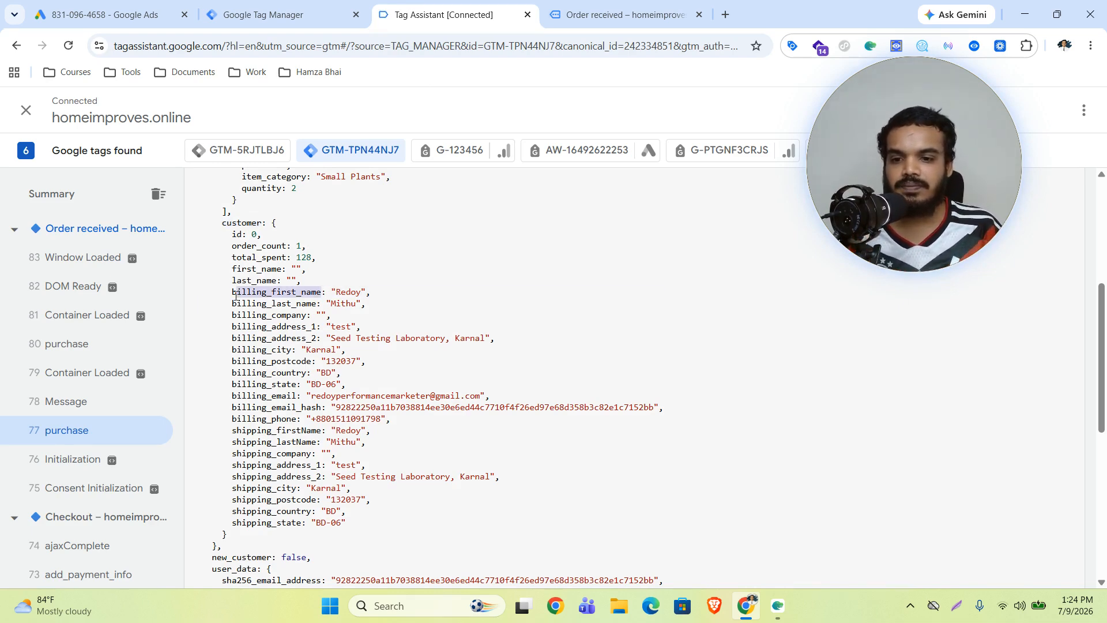
pyautogui.hotkey('ctrl', 'c')
pyautogui.click(283, 14)
pyautogui.hotkey('ctrl', 'v')
# Name the data layer variable First Name || G Ads and save it
pyautogui.click(306, 111)
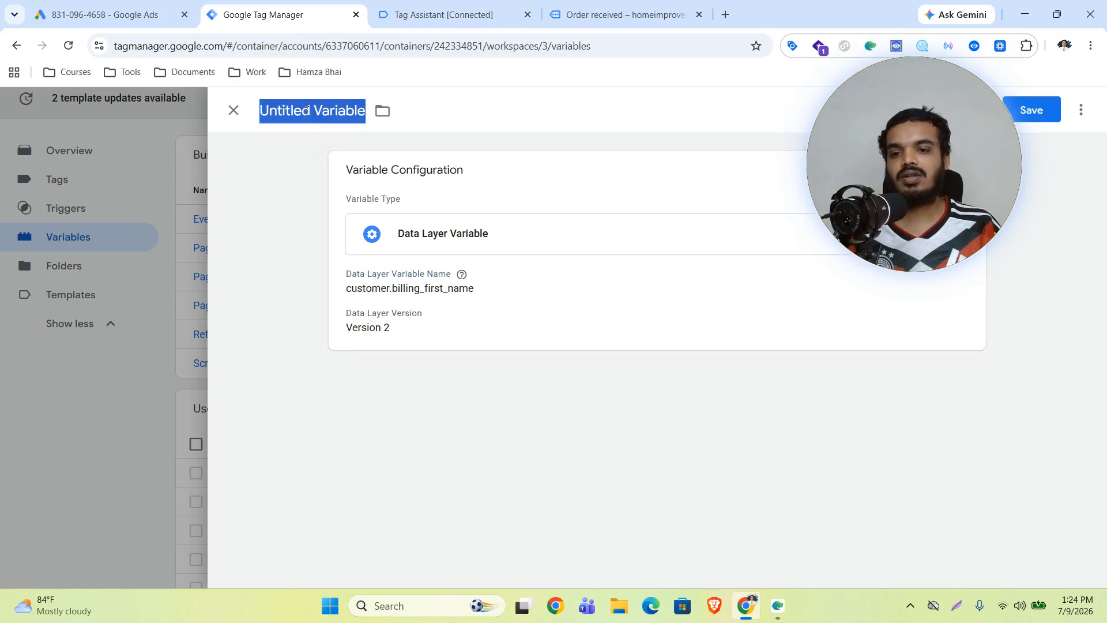
pyautogui.write('F')
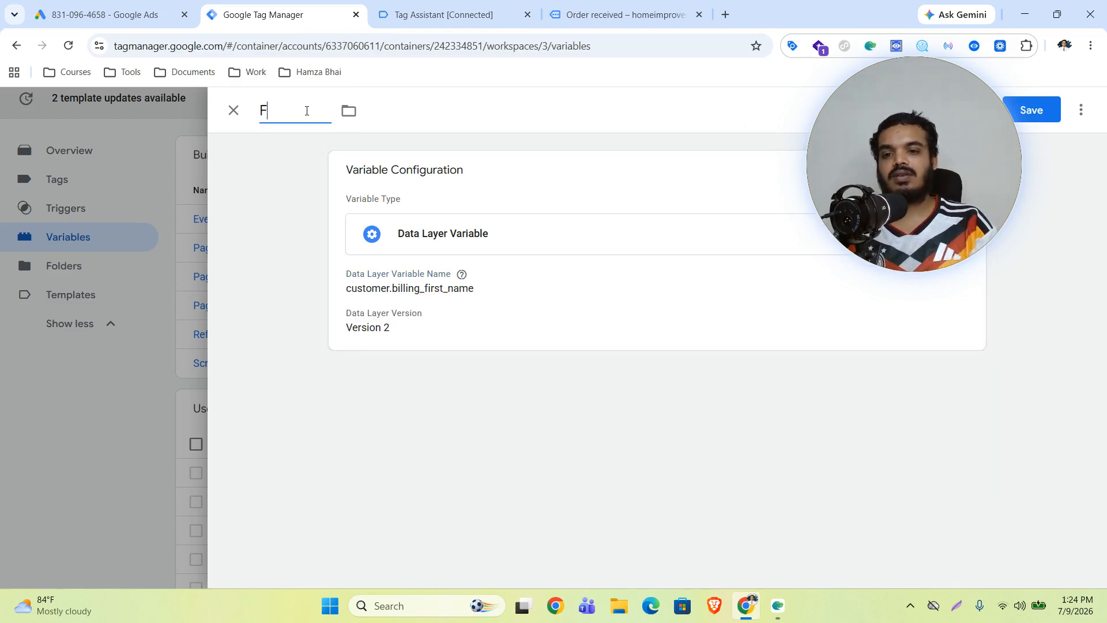
pyautogui.write('irst Name')
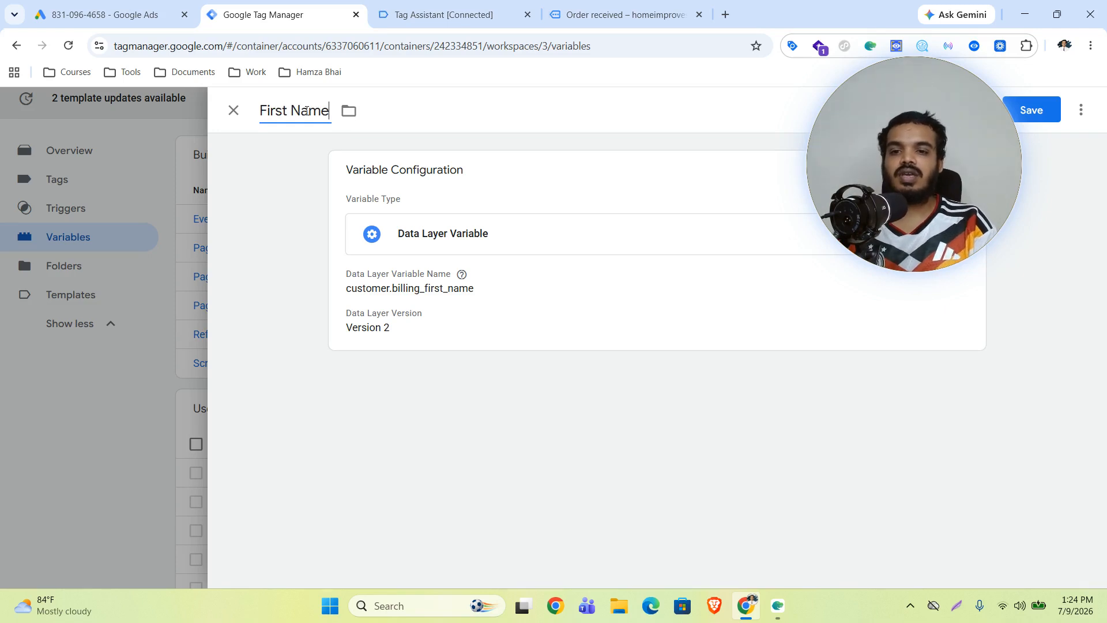
pyautogui.write(' ||')
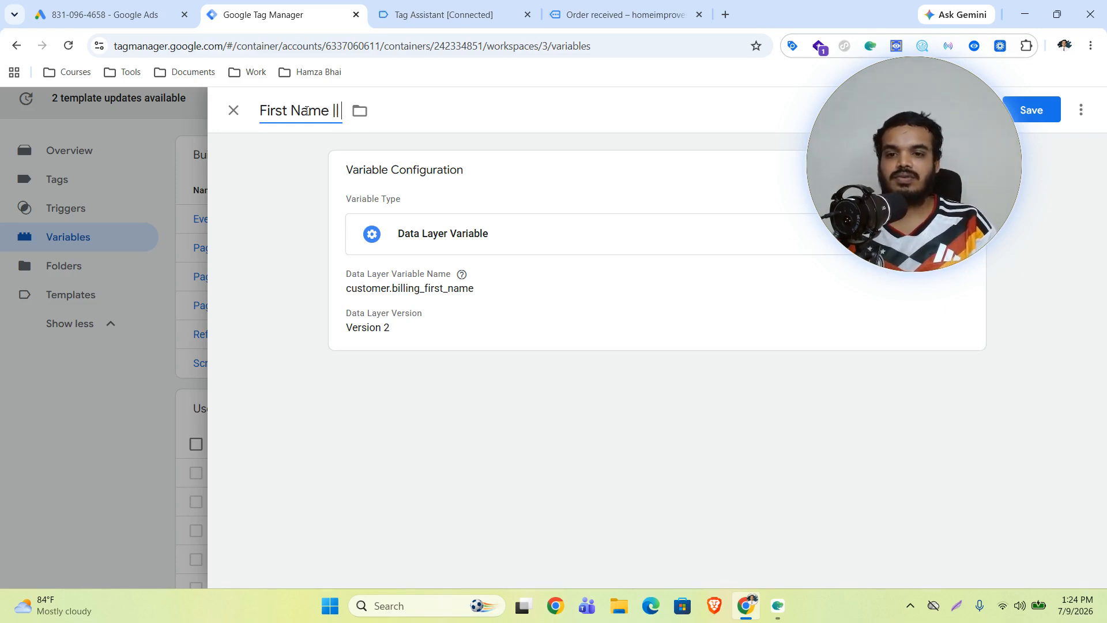
pyautogui.write(' G Ads')
pyautogui.click(1031, 109)
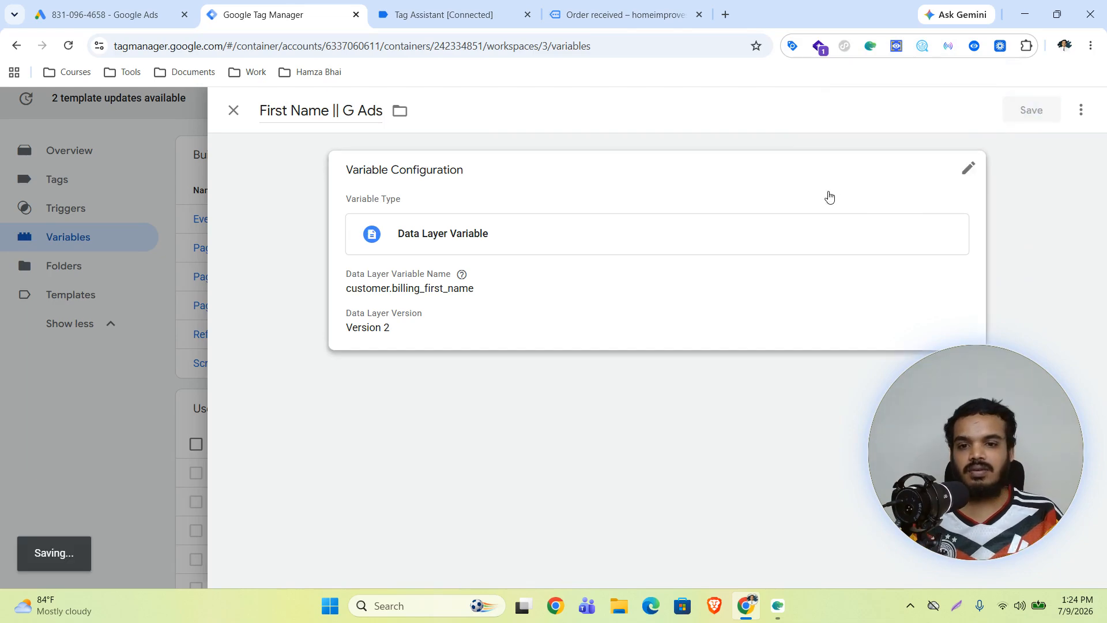
# Create a Data Layer Variable with the Data Layer Variable Name customer.billing_last_name, copying the billing_last_name key from the purchase event in Tag Assistant
pyautogui.scroll(-4, 588, 279)
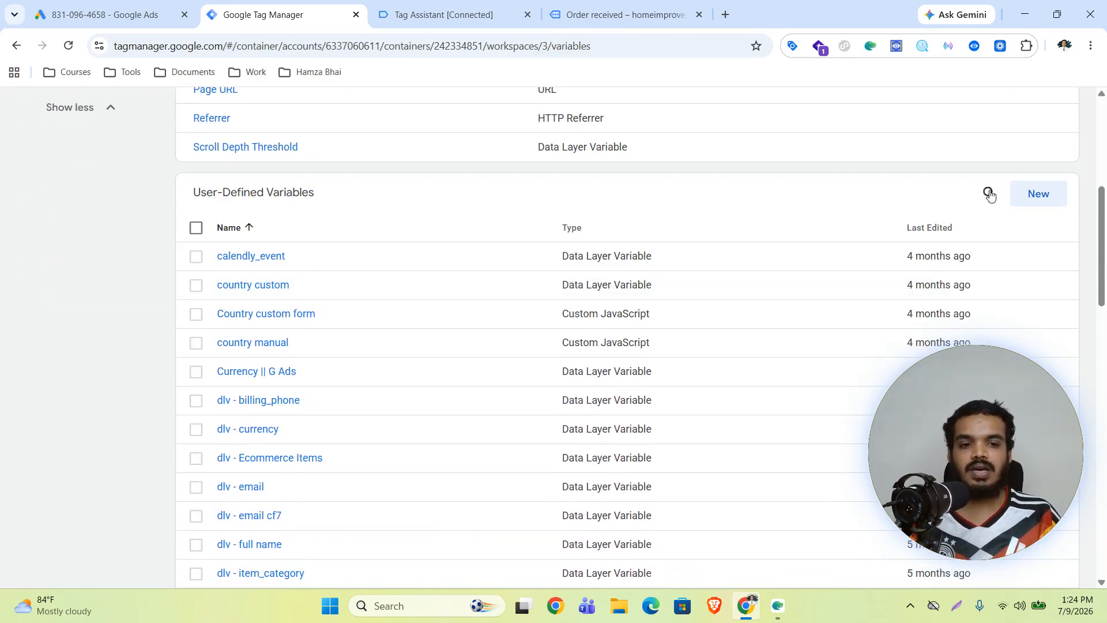
pyautogui.click(1032, 193)
pyautogui.click(744, 535)
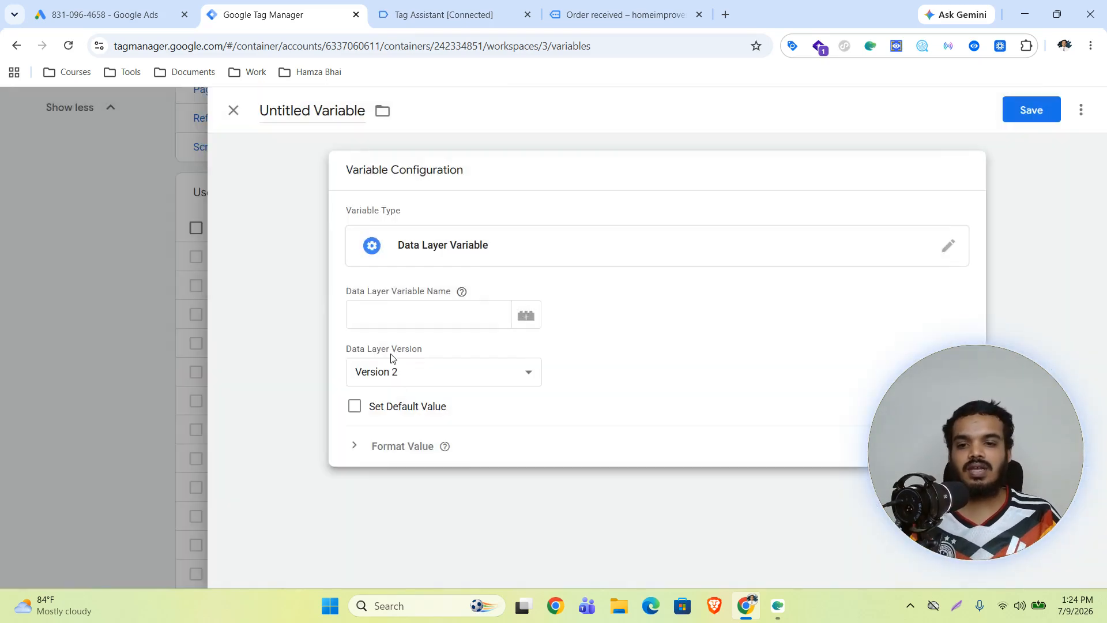
pyautogui.hotkey('ctrl', 'Tab')
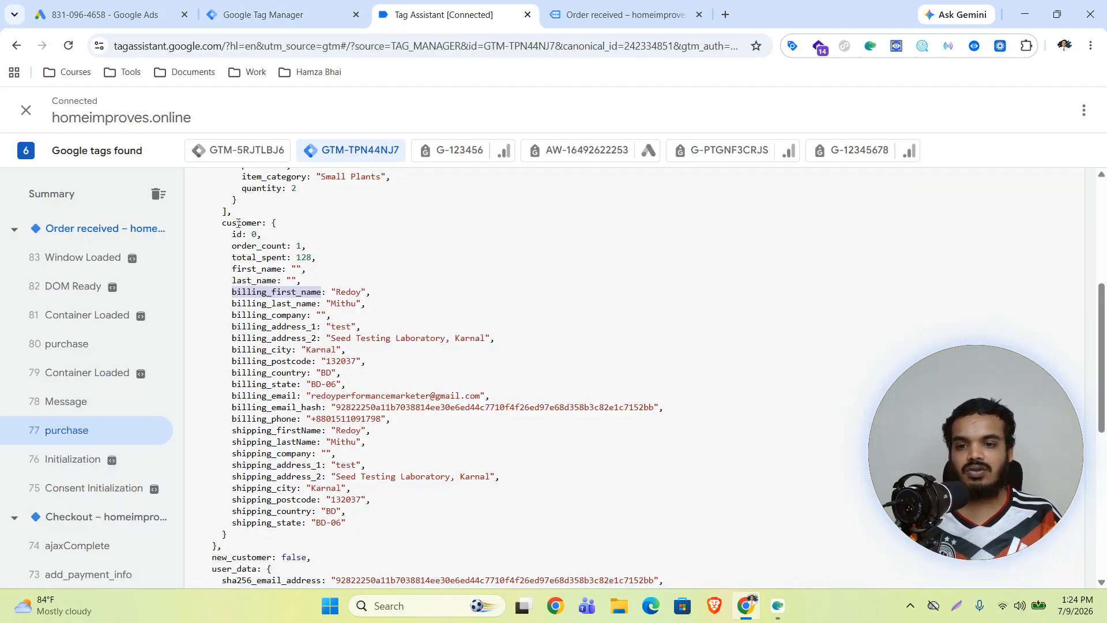
pyautogui.doubleClick(315, 305)
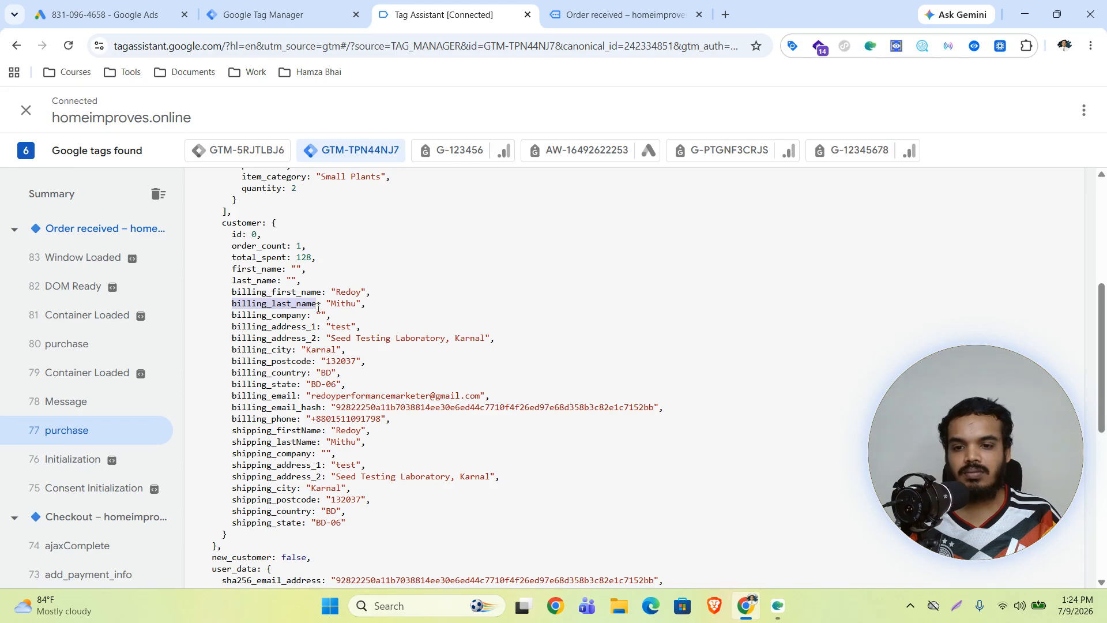
pyautogui.hotkey('ctrl', 'shift', 'Tab')
pyautogui.press('super+v')
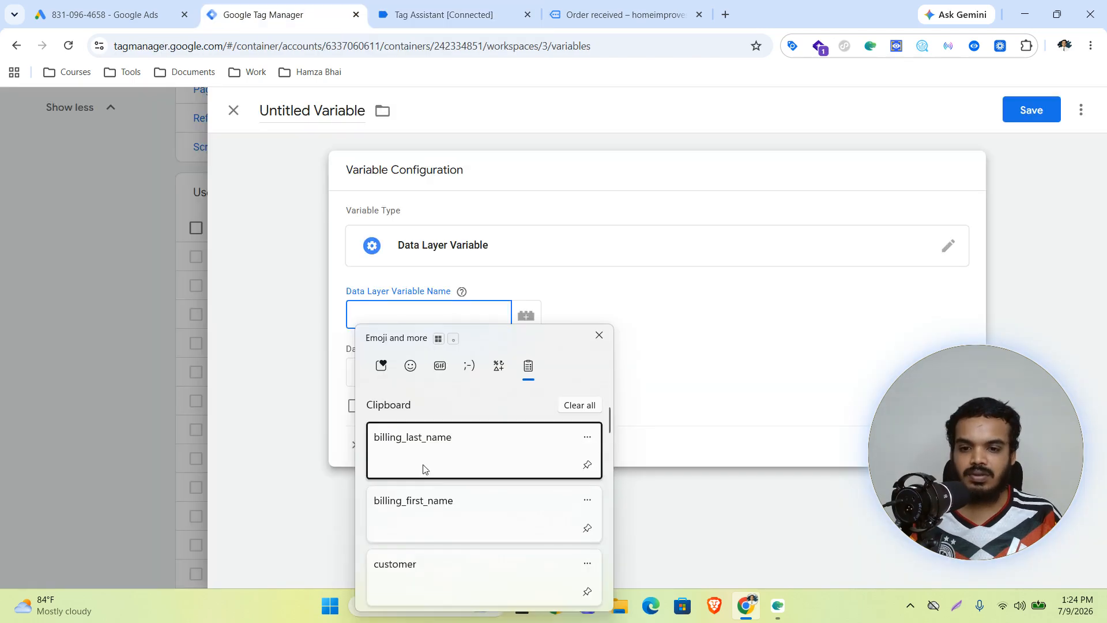
pyautogui.click(427, 577)
pyautogui.write('.')
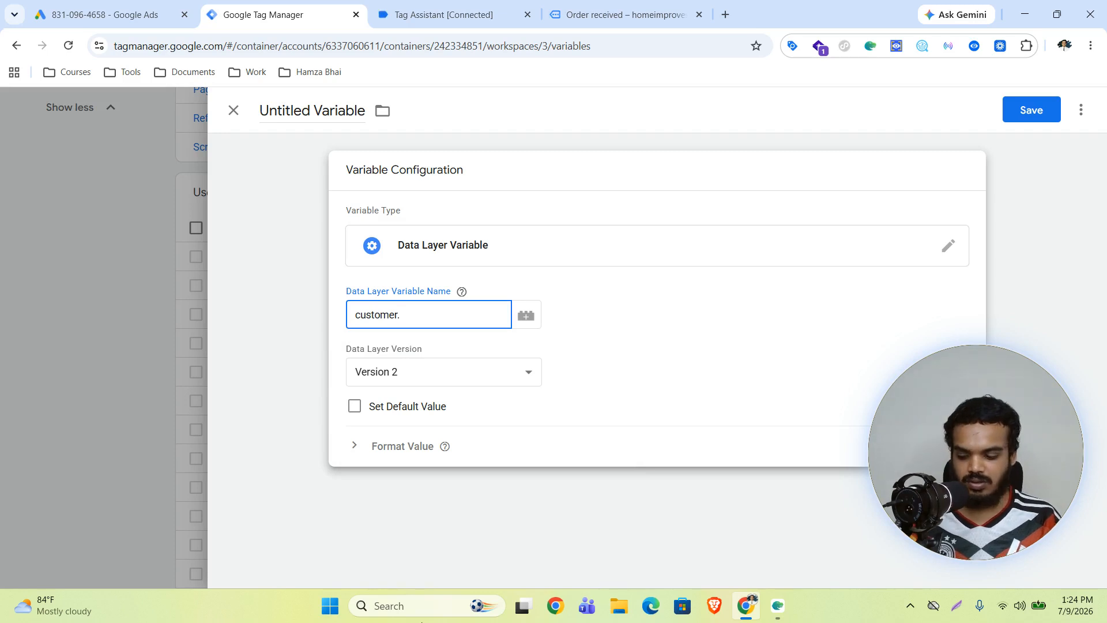
pyautogui.press('super+v')
pyautogui.click(484, 449)
# Name the data layer variable Last Name || G ADS and save it
pyautogui.click(314, 110)
pyautogui.write('L')
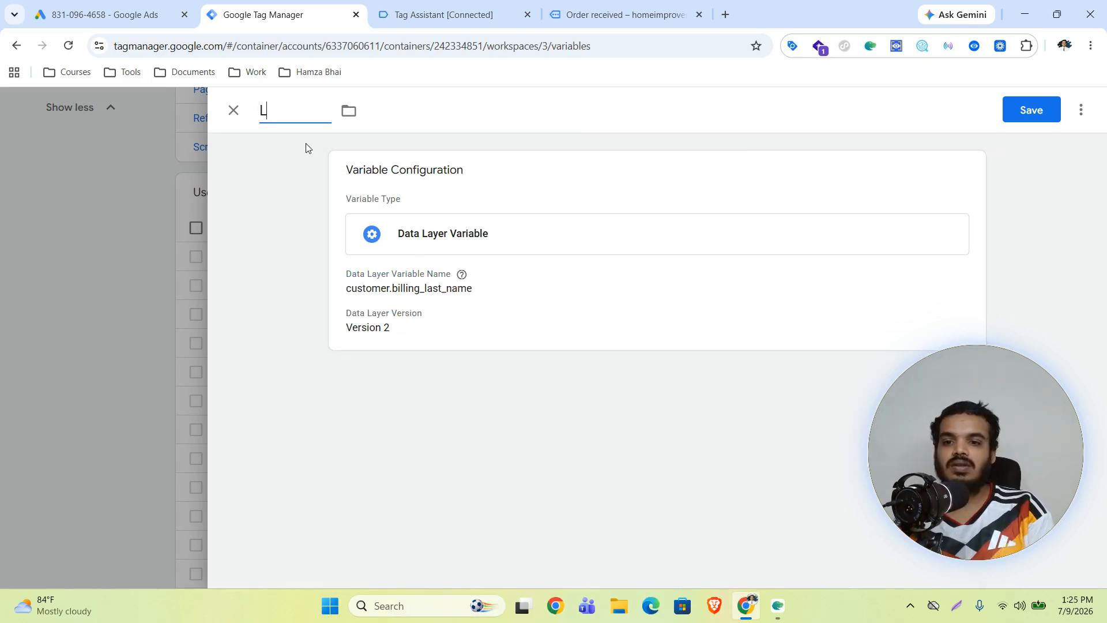
pyautogui.write('ast Name')
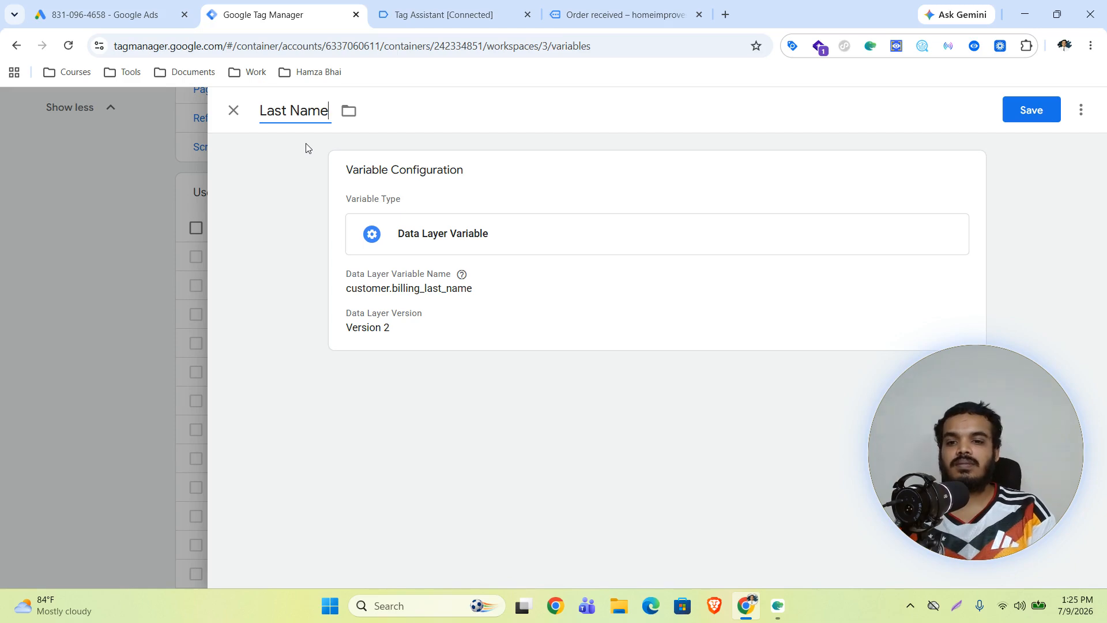
pyautogui.write(' || G')
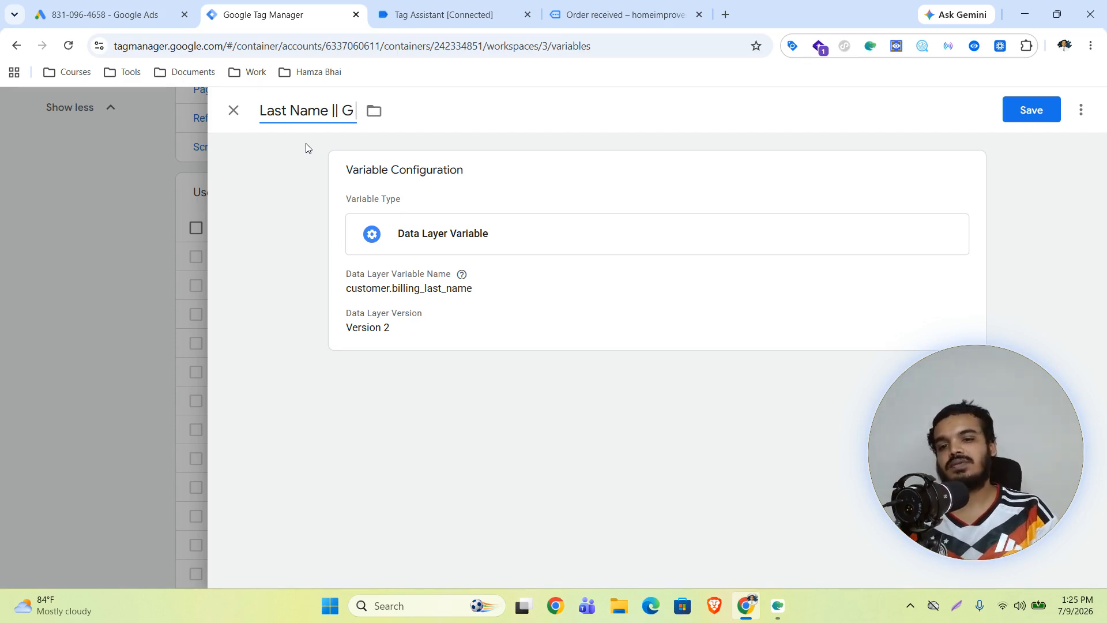
pyautogui.write(' ADS')
pyautogui.click(1046, 112)
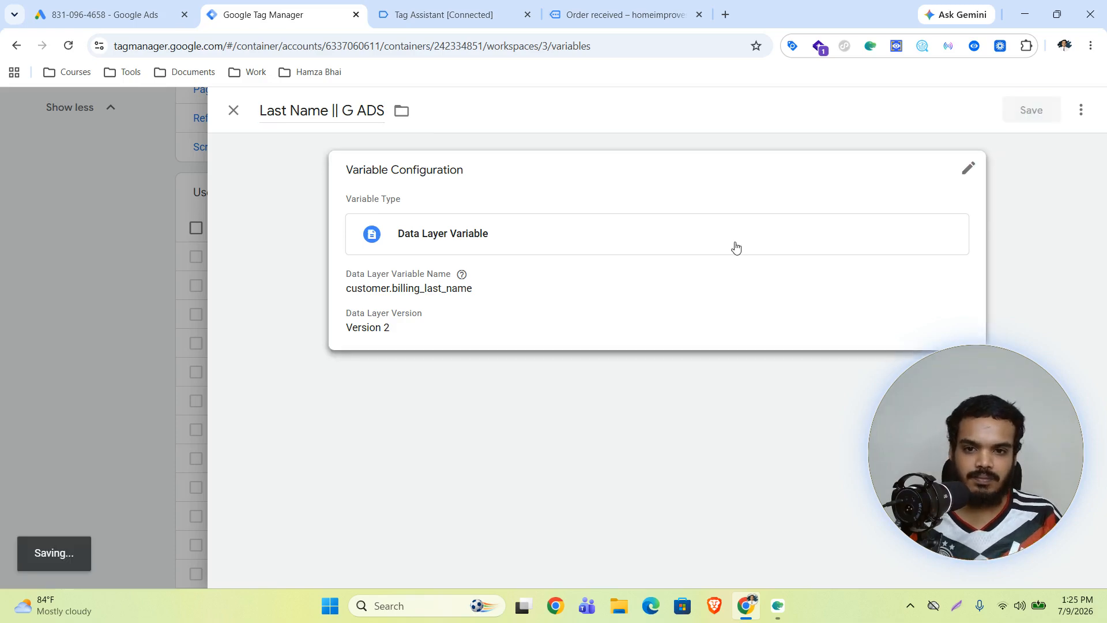
# Switch to Tag Assistant, copy the billing_city key from the purchase event's customer object, and return to Google Tag Manager
pyautogui.click(469, 6)
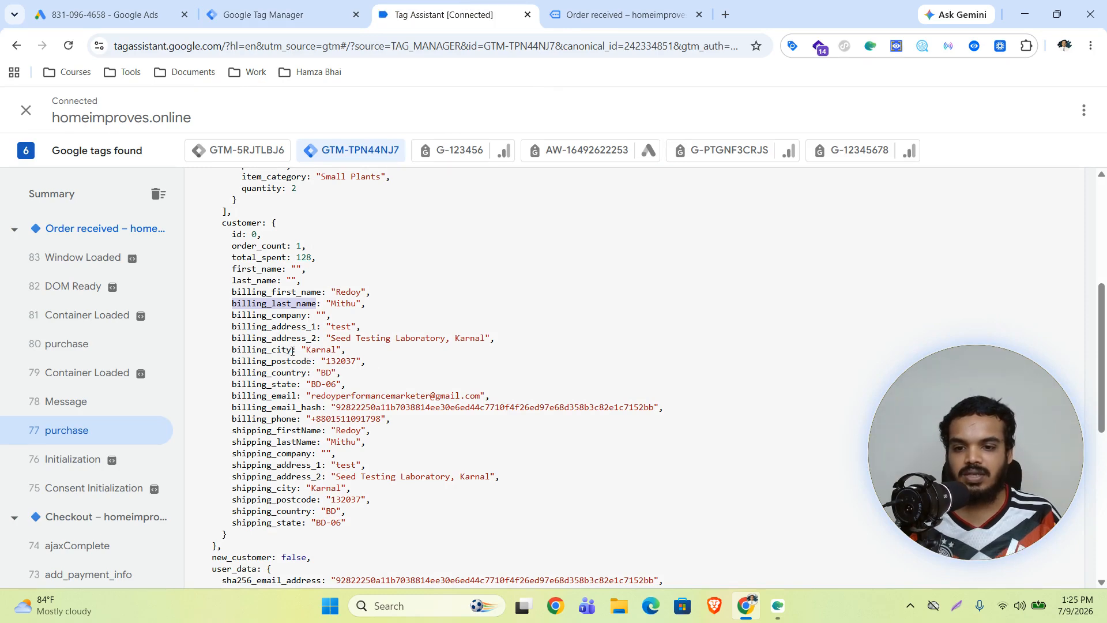
pyautogui.moveTo(292, 351); pyautogui.dragTo(232, 354)
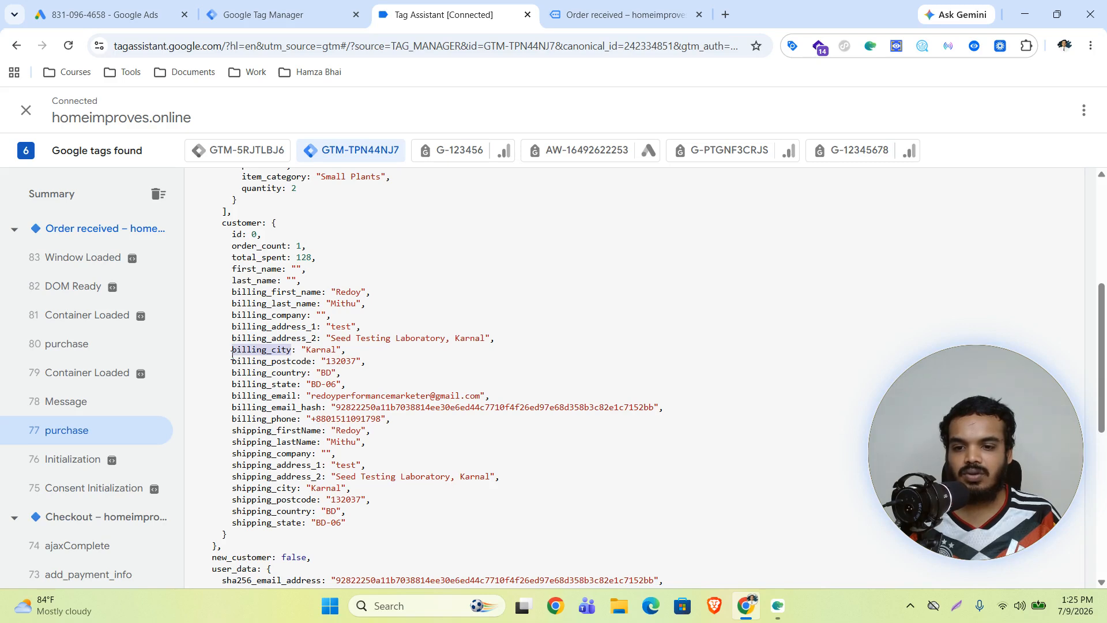
pyautogui.hotkey('ctrl', 'shift', 'Tab')
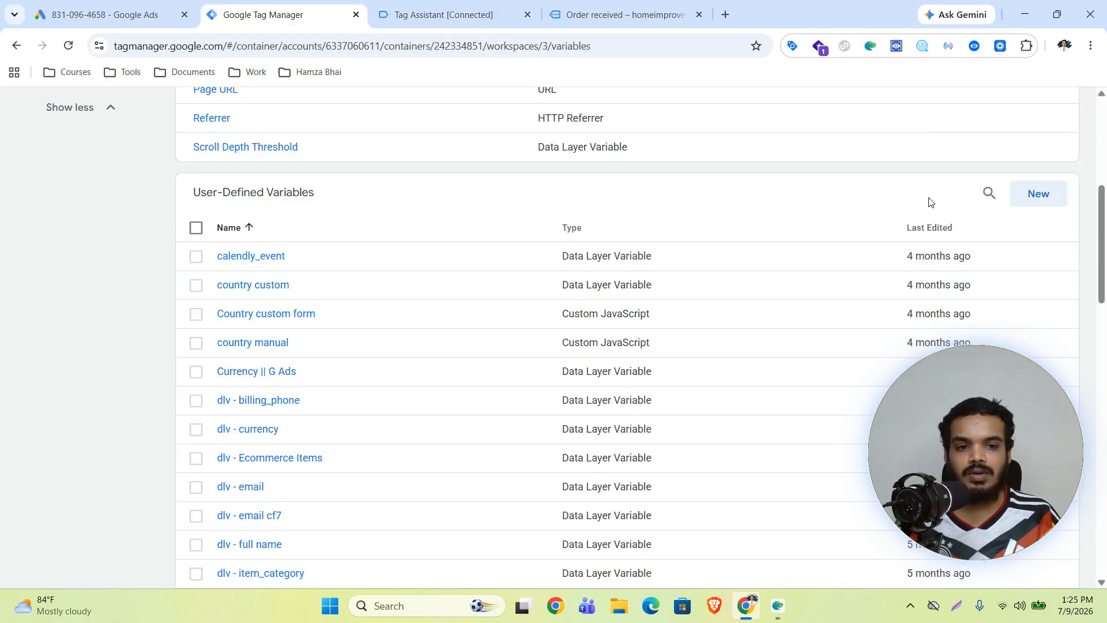
# Sort the user-defined variables by last edited, newest first, and make a copy of the Last Name || G ADS variable
pyautogui.click(932, 229)
pyautogui.click(930, 228)
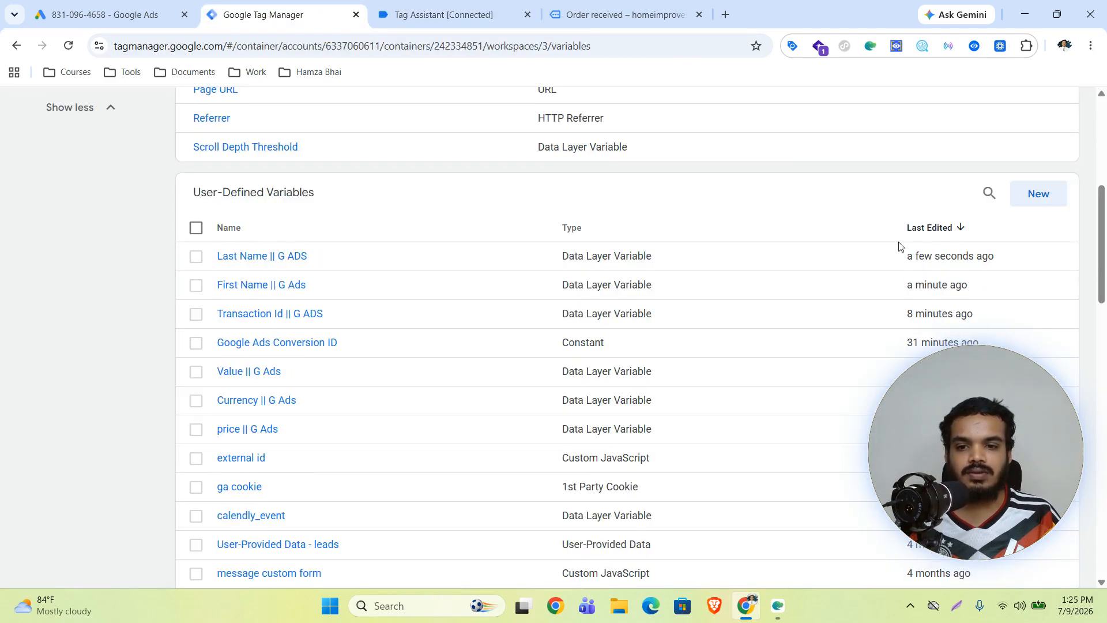
pyautogui.click(261, 259)
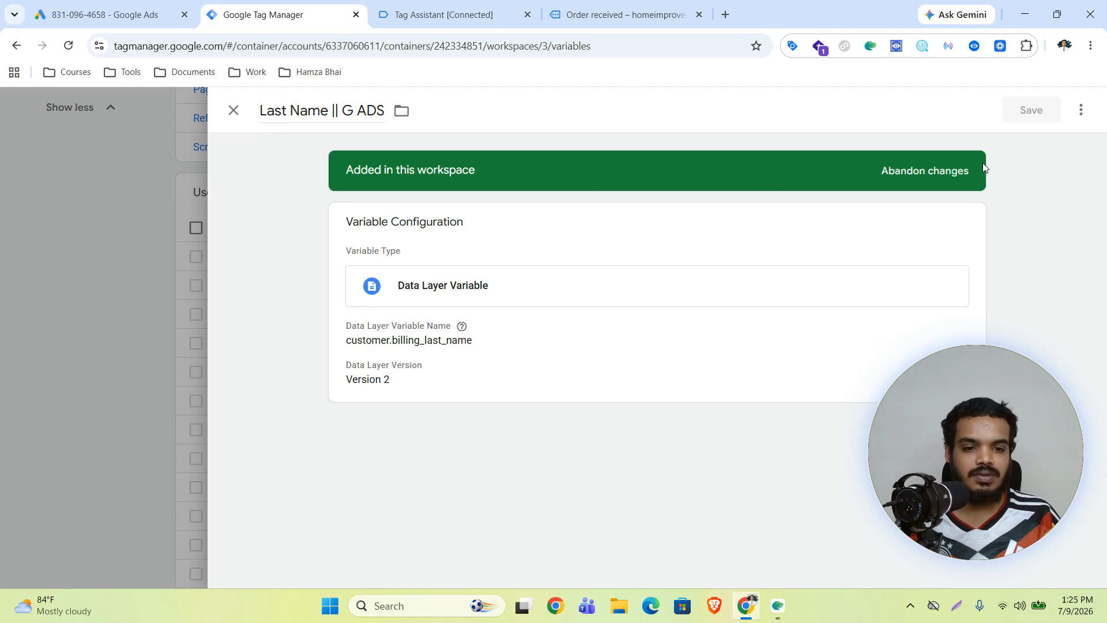
pyautogui.click(1081, 110)
pyautogui.click(1047, 143)
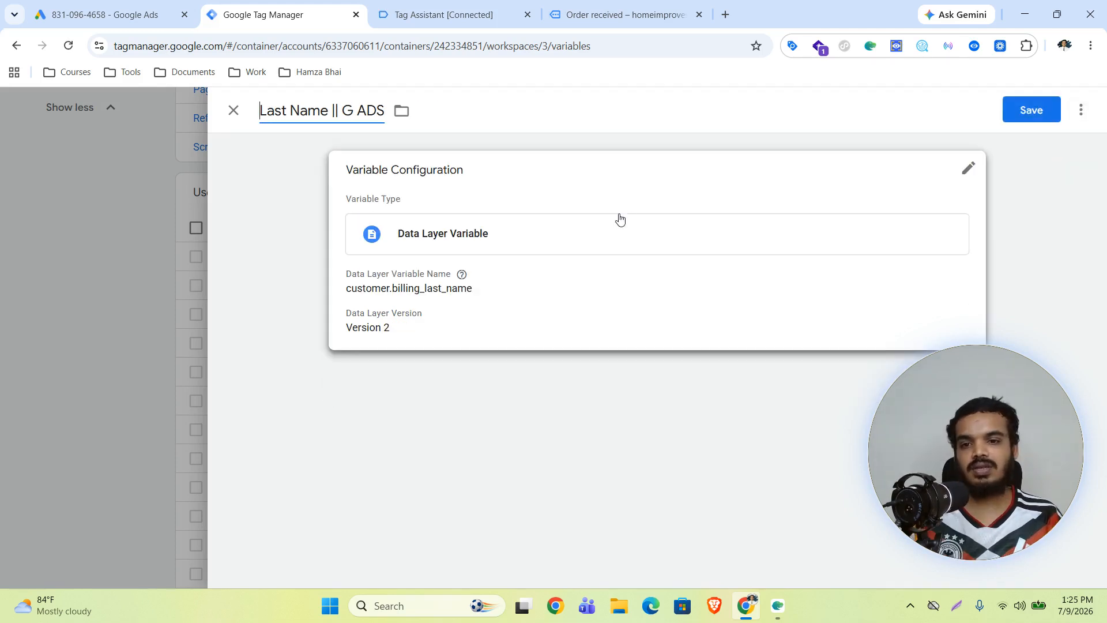
# Set the copied variable's Data Layer Variable Name to customer.billing_city, rename it City || G ADS and save it
pyautogui.click(554, 306)
pyautogui.moveTo(501, 316); pyautogui.dragTo(399, 316)
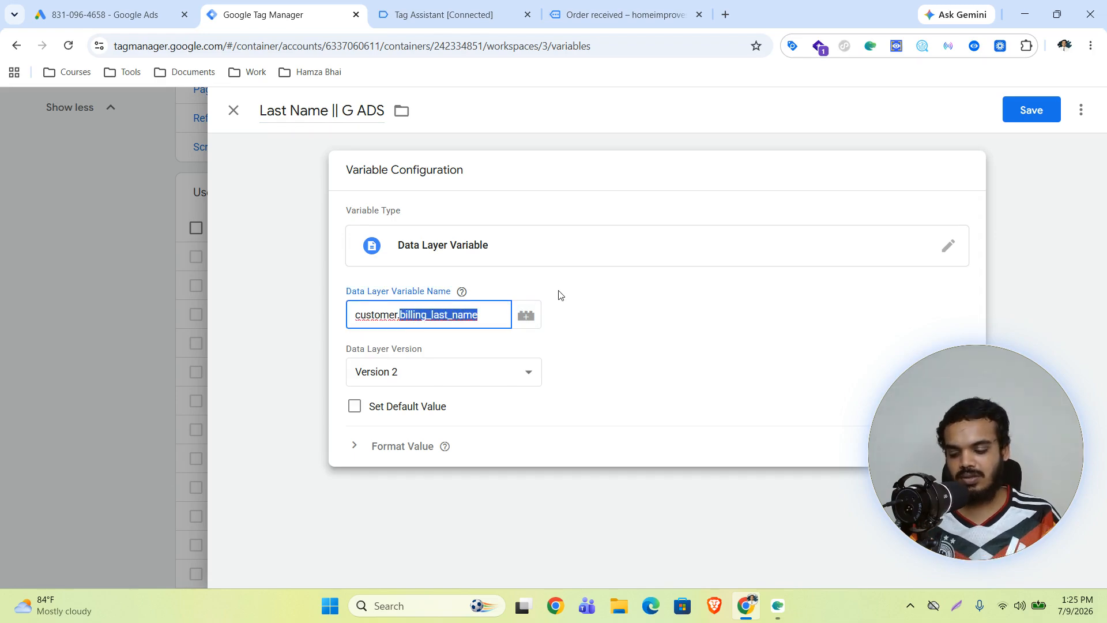
pyautogui.hotkey('ctrl', 'v')
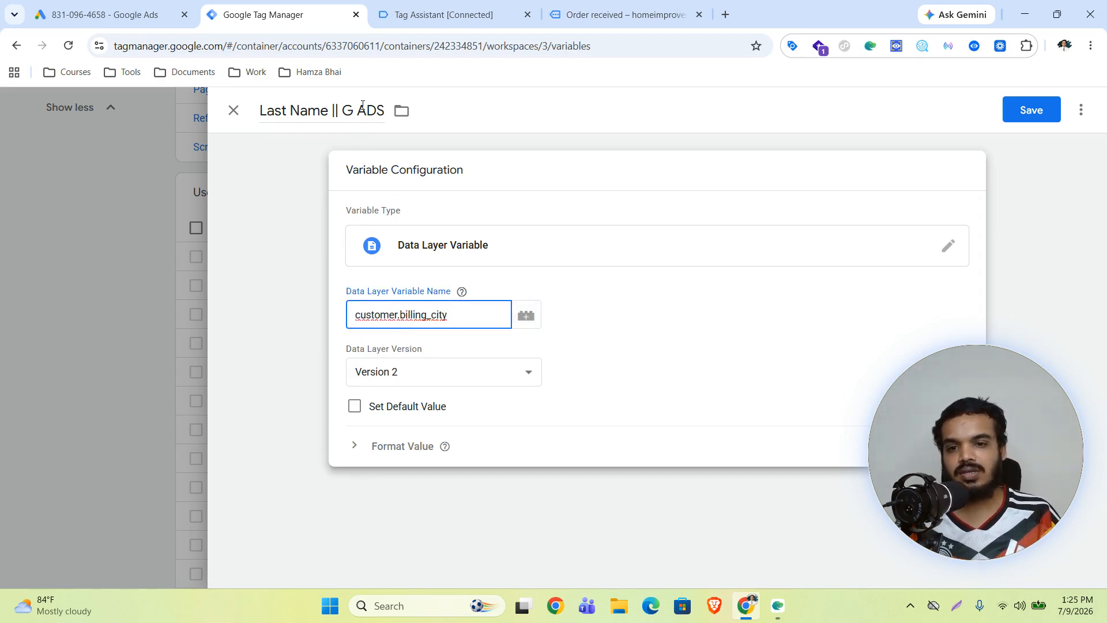
pyautogui.moveTo(328, 111); pyautogui.dragTo(259, 113)
pyautogui.write('City')
pyautogui.click(1038, 110)
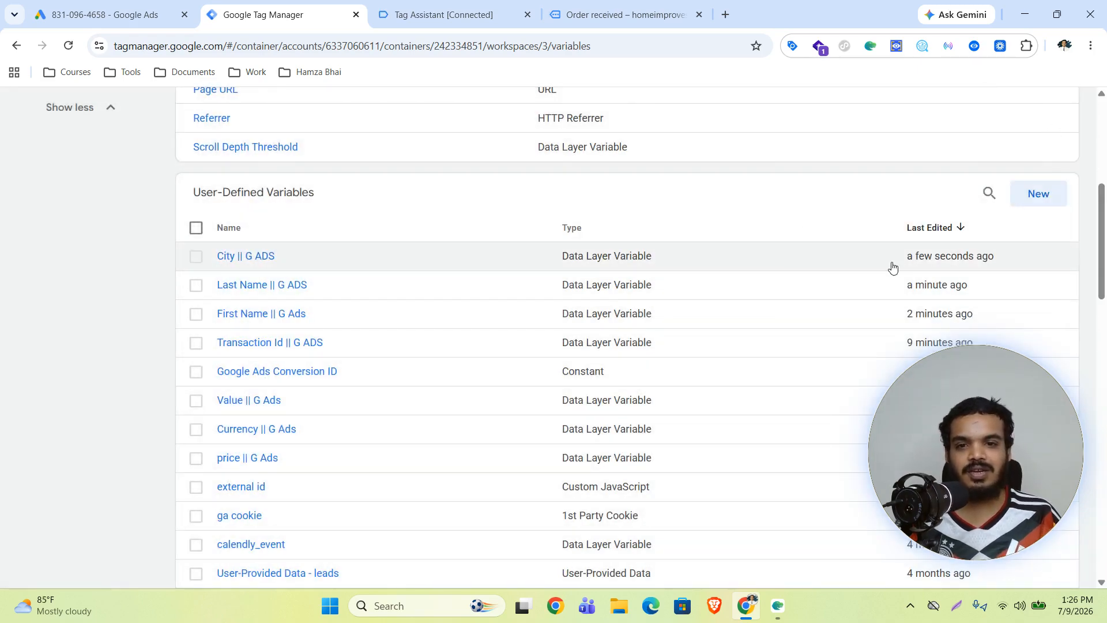
# Switch to Tag Assistant, copy the billing_postcode key from the customer object, and return to Google Tag Manager
pyautogui.click(468, 5)
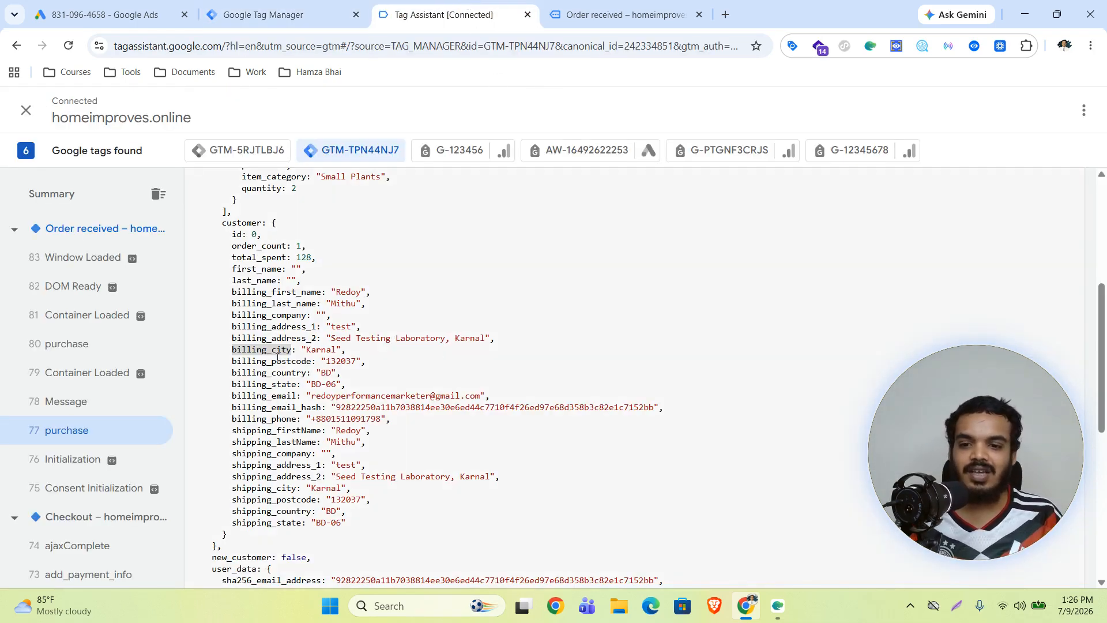
pyautogui.moveTo(310, 361); pyautogui.dragTo(234, 366)
pyautogui.click(276, 14)
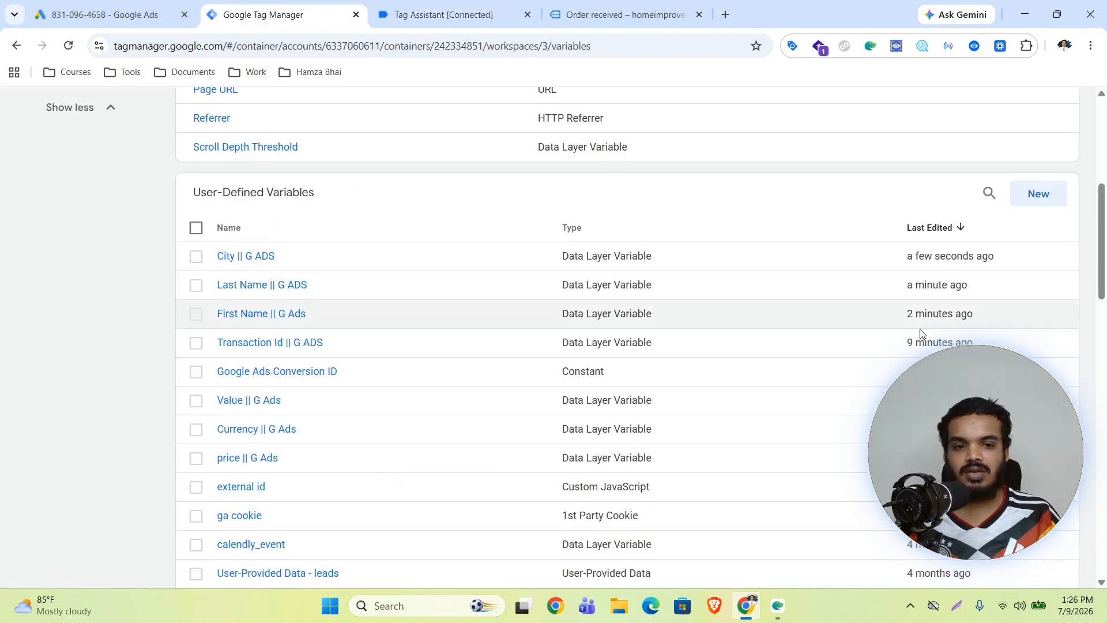
# Create a new Data Layer Variable with the Data Layer Variable Name customer.billing_postcode, reusing the copied customer and billing_postcode keys
pyautogui.click(1038, 192)
pyautogui.click(694, 267)
pyautogui.click(738, 536)
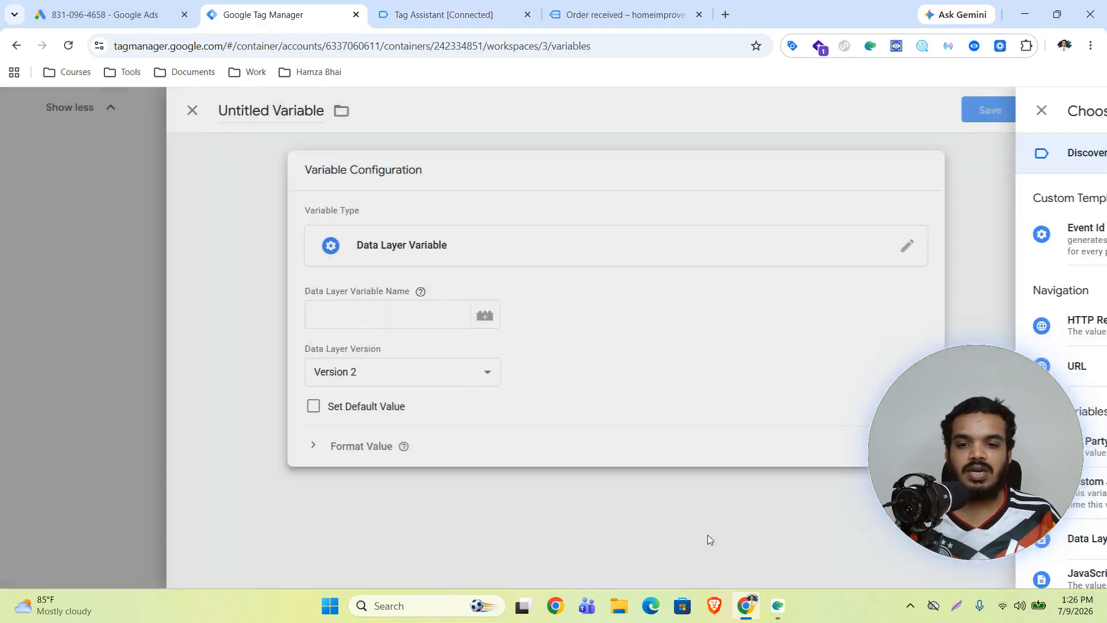
pyautogui.click(417, 310)
pyautogui.press('super+v')
pyautogui.scroll(-4, 479, 524)
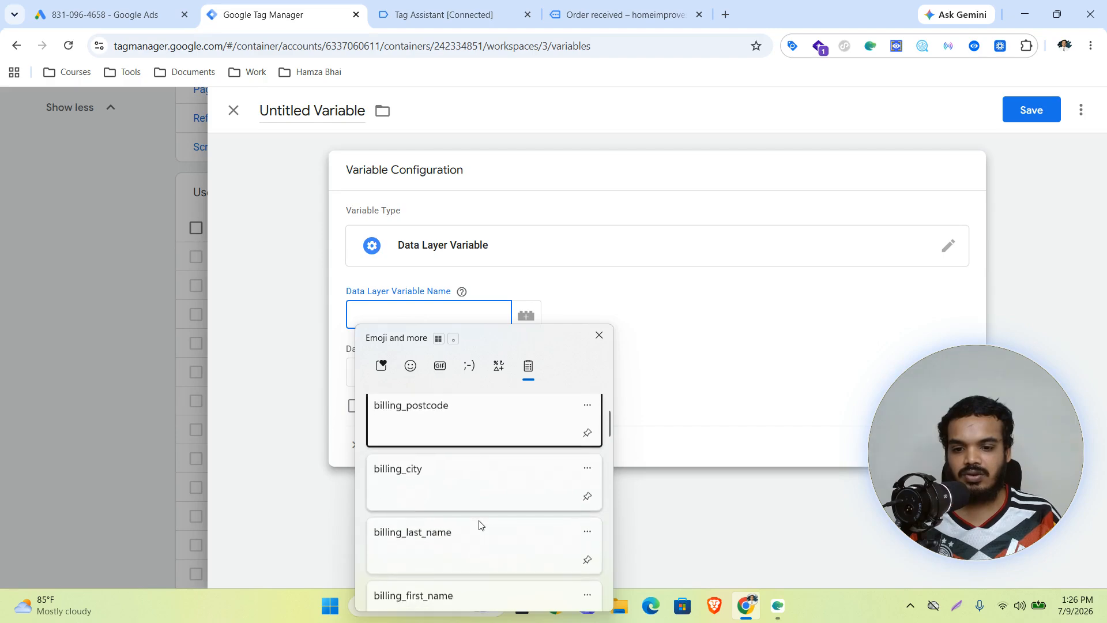
pyautogui.click(455, 568)
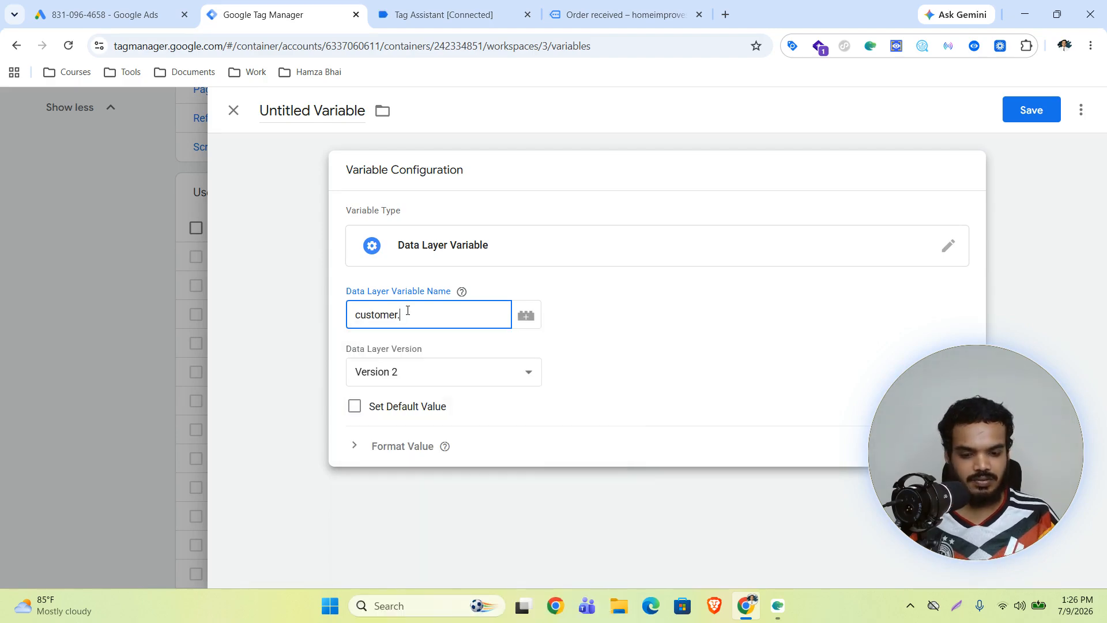
pyautogui.write('.')
pyautogui.press('super+v')
pyautogui.click(477, 451)
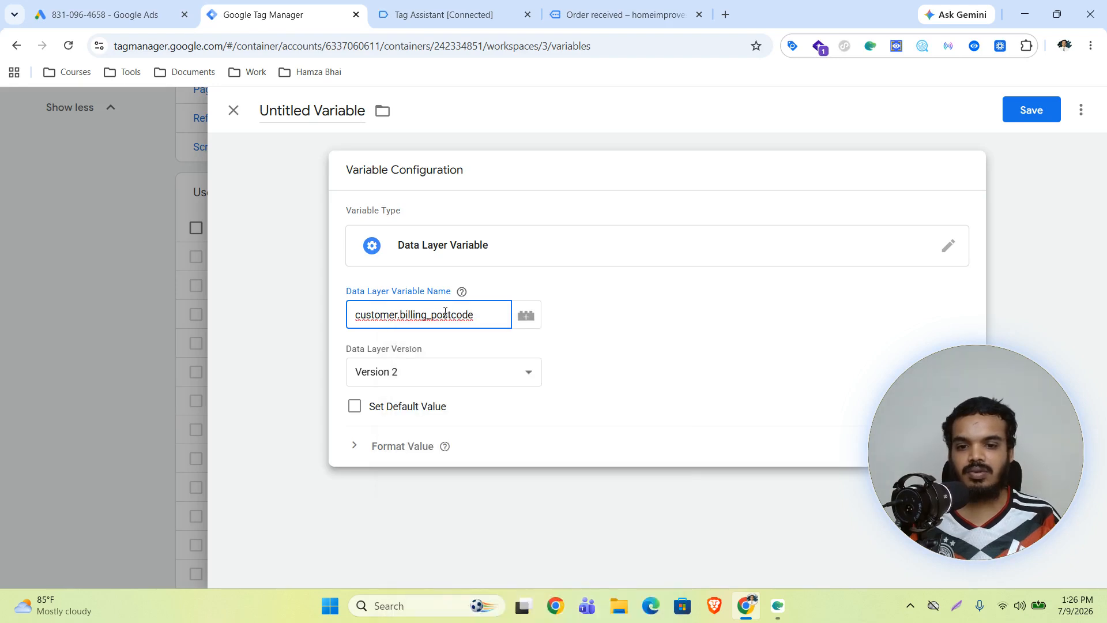
# Name the data layer variable postal code || G Ads and save it
pyautogui.click(313, 114)
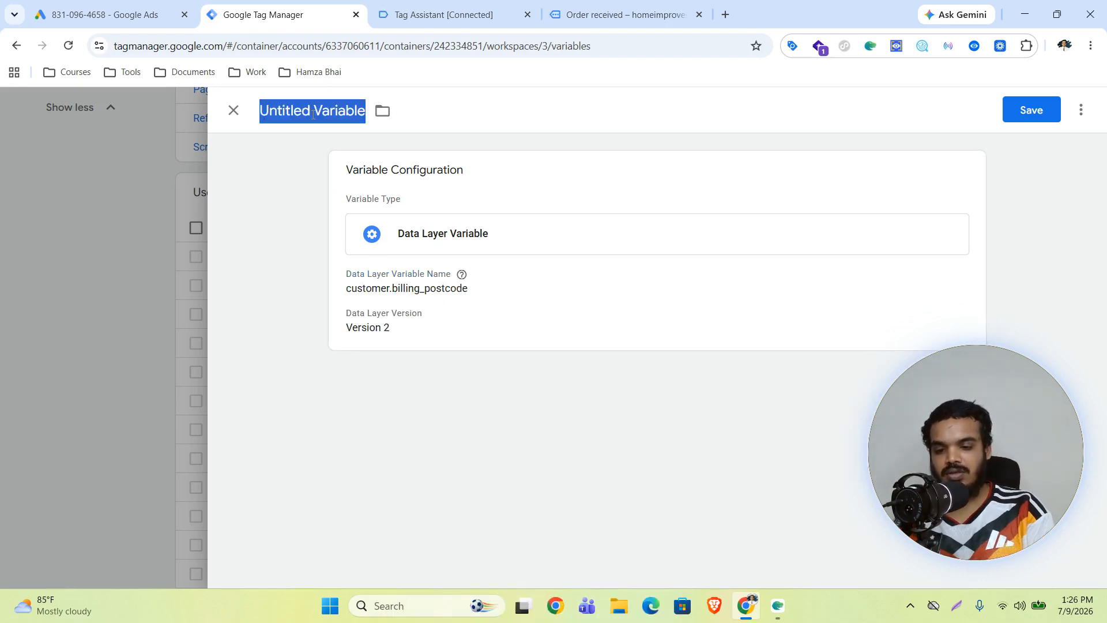
pyautogui.write('postal c')
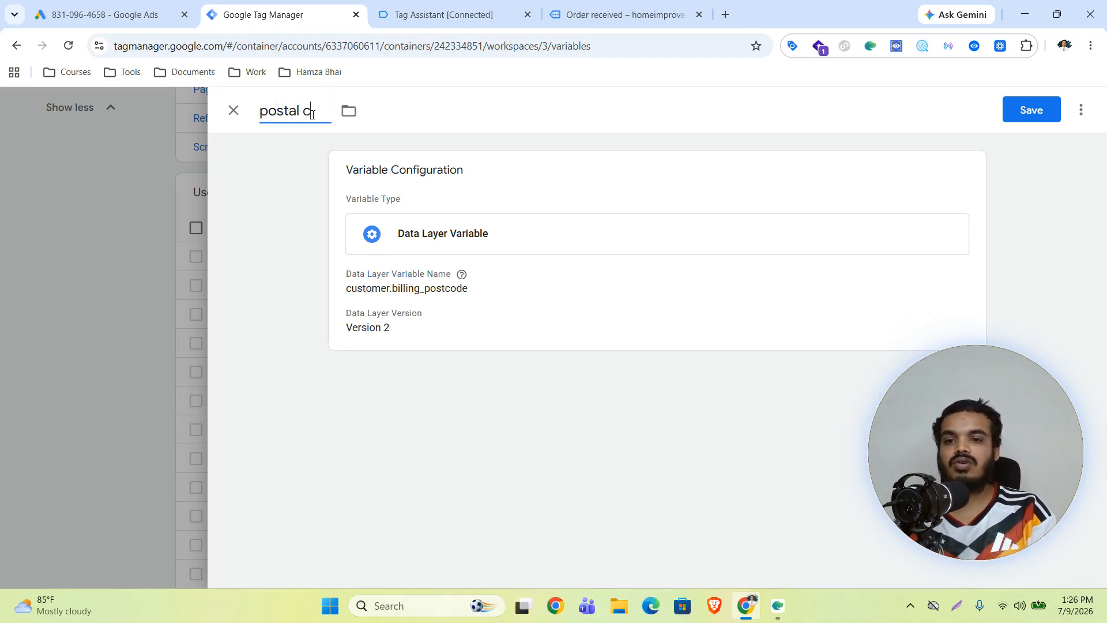
pyautogui.write('ode || G')
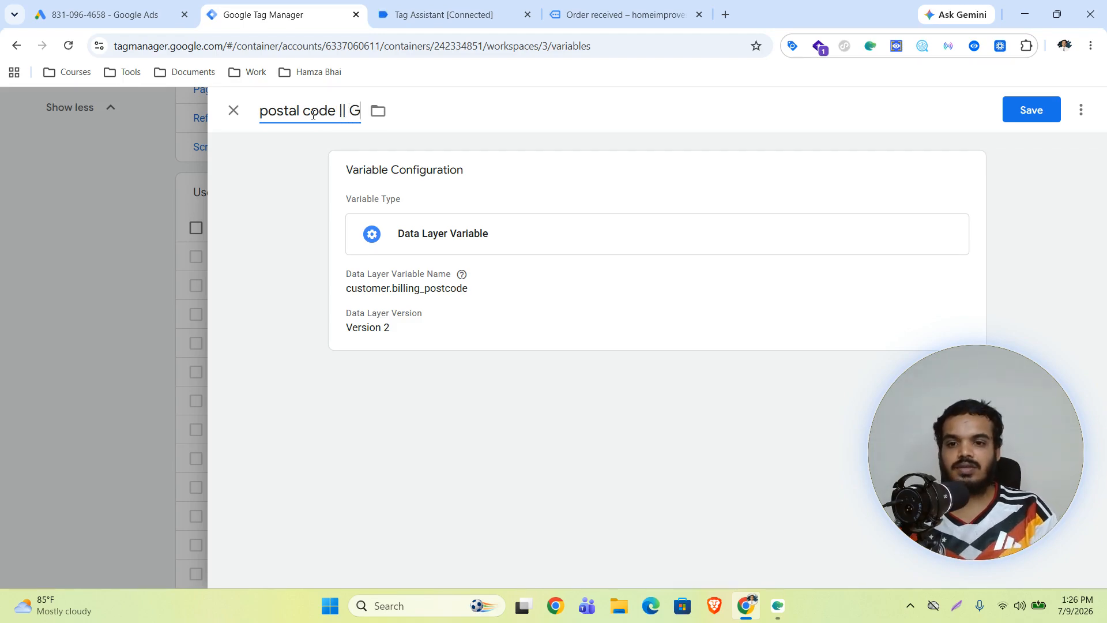
pyautogui.write(' Ads')
pyautogui.click(1032, 111)
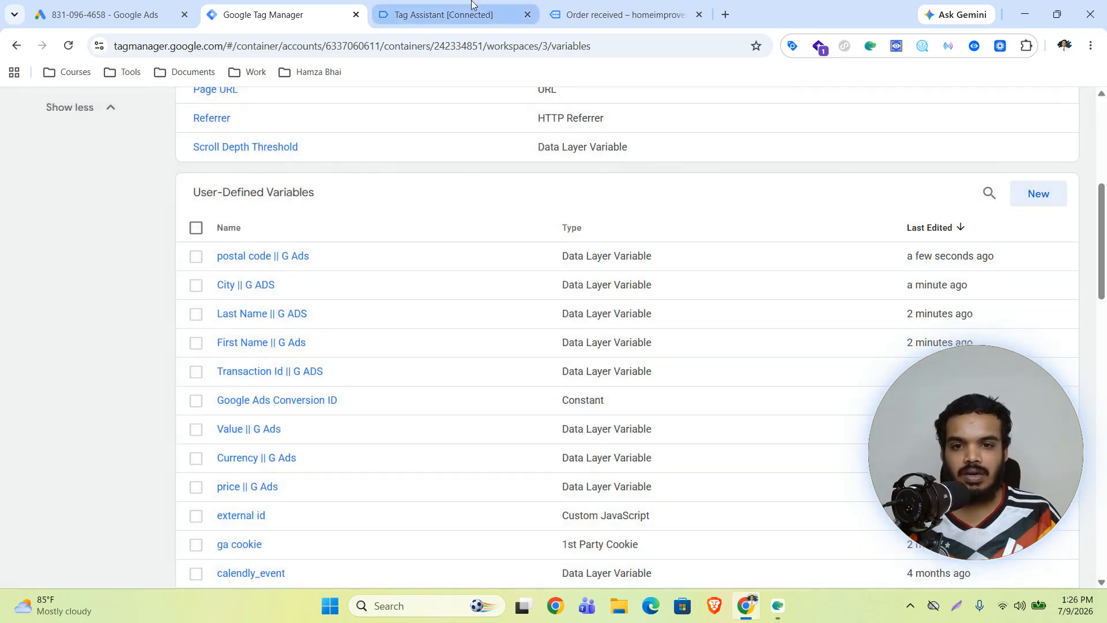
# Switch to Tag Assistant, copy the billing_country and customer keys from the purchase event, and return to Google Tag Manager
pyautogui.click(444, 14)
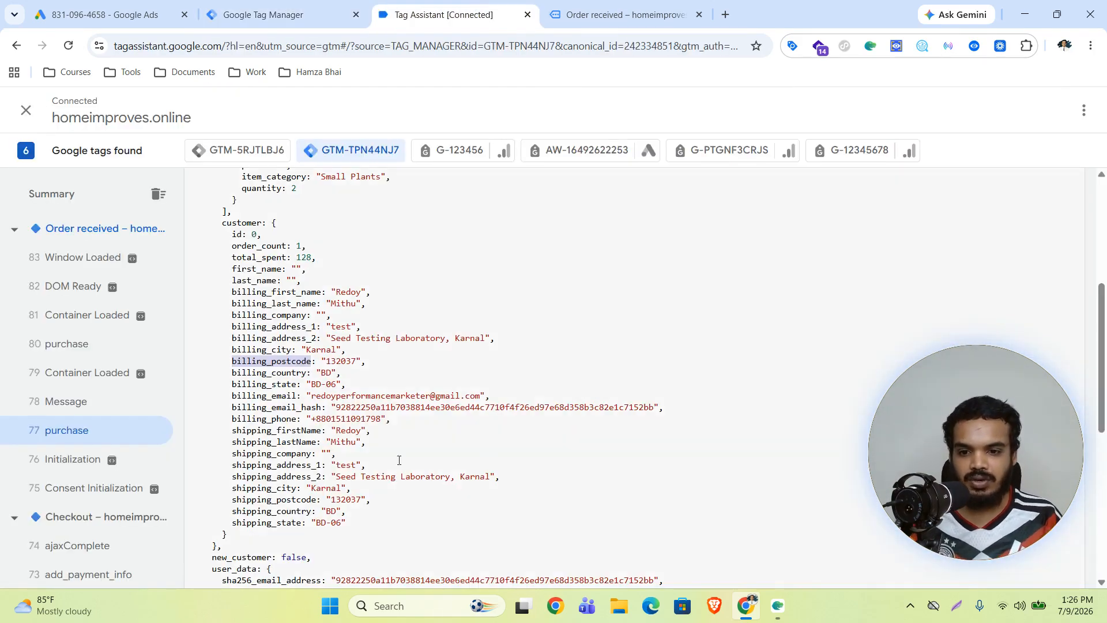
pyautogui.moveTo(306, 373); pyautogui.dragTo(232, 373)
pyautogui.doubleClick(237, 221)
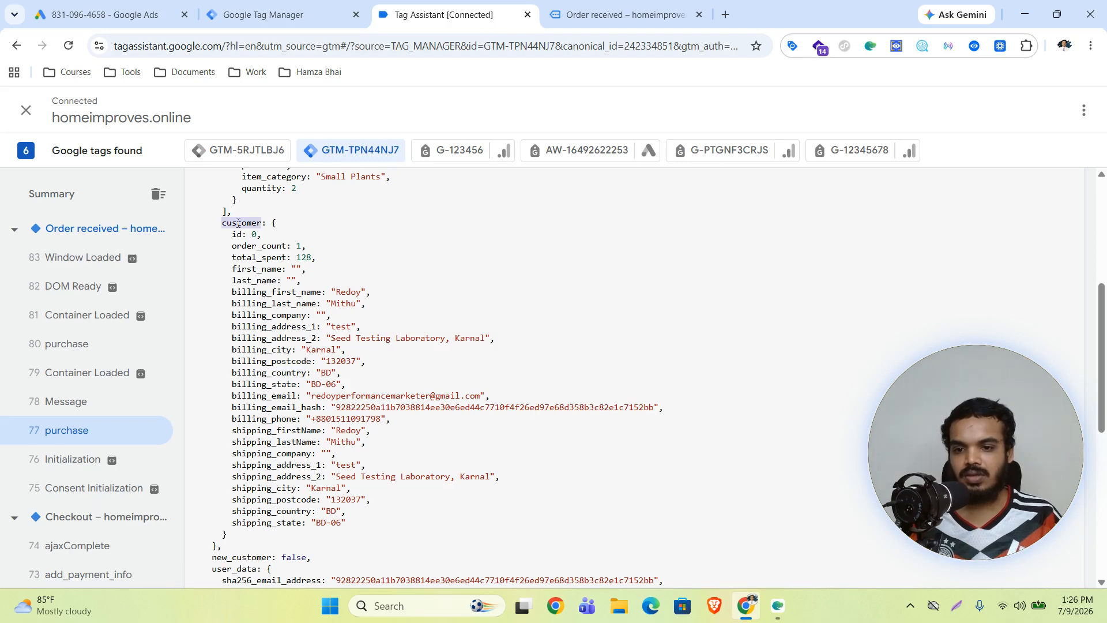
pyautogui.click(259, 20)
# Create a new Data Layer Variable with the Data Layer Variable Name customer.billing_country from the two copied keys
pyautogui.click(1041, 194)
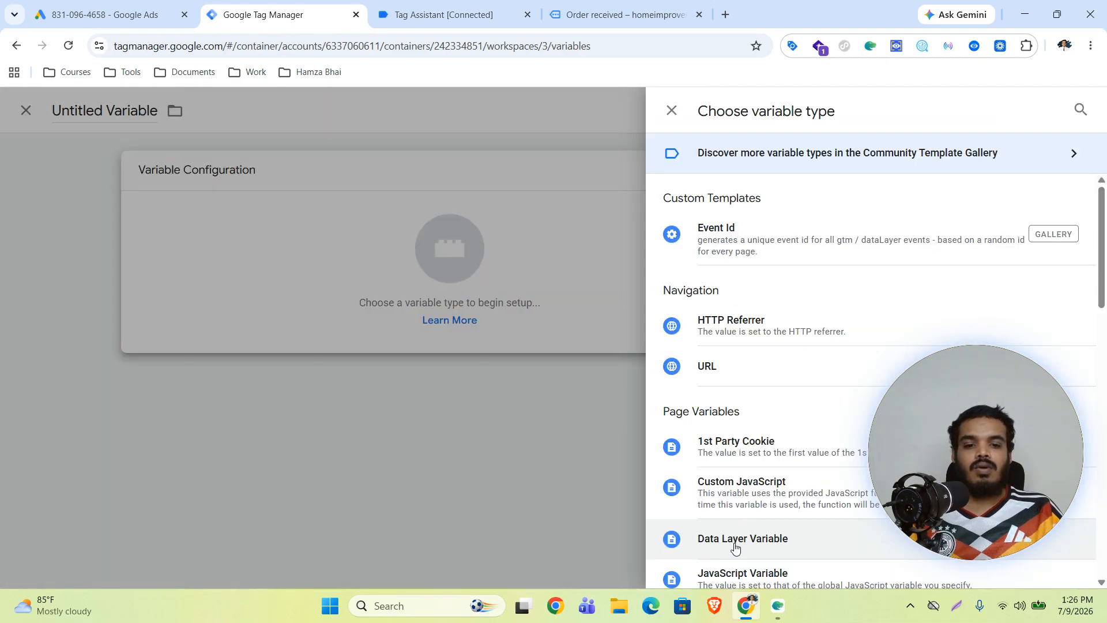
pyautogui.click(736, 547)
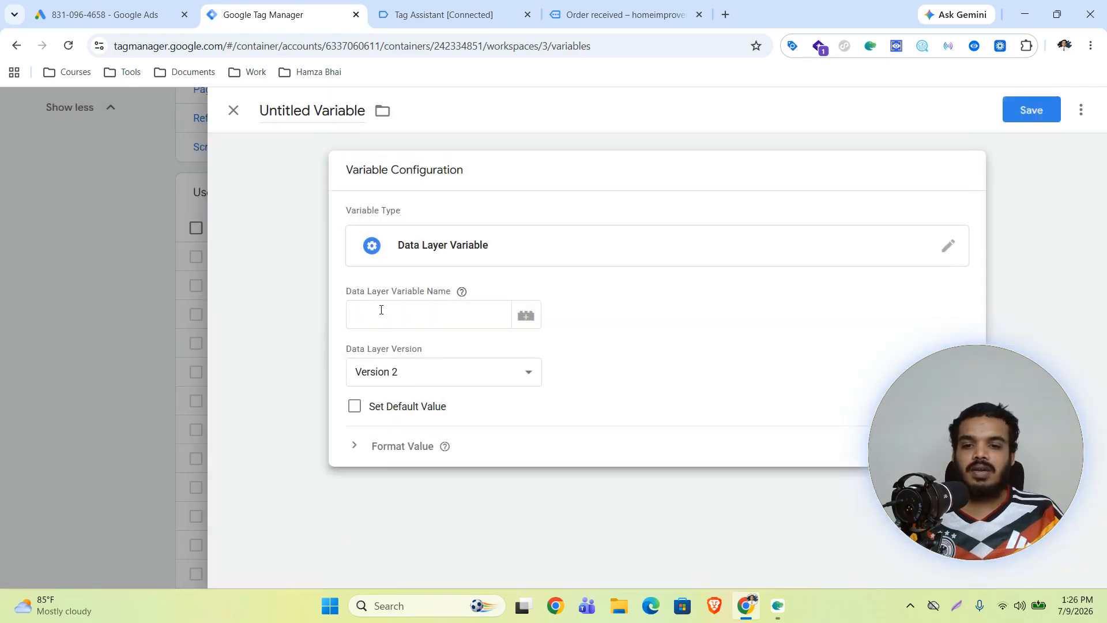
pyautogui.click(378, 311)
pyautogui.hotkey('ctrl', 'v')
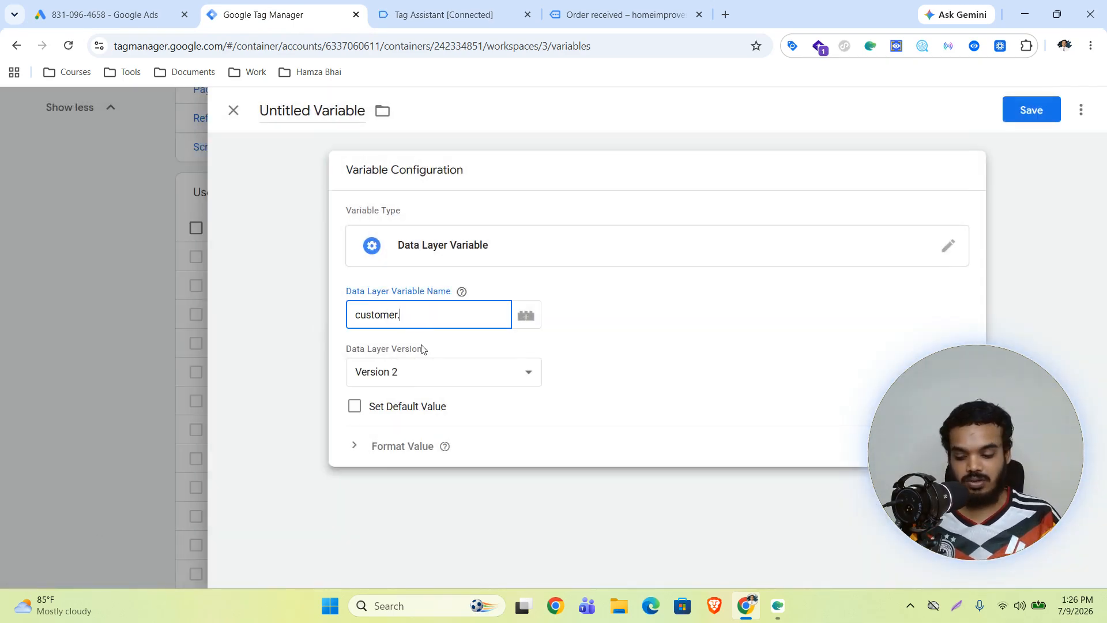
pyautogui.write('.')
pyautogui.press('super+v')
pyautogui.click(492, 517)
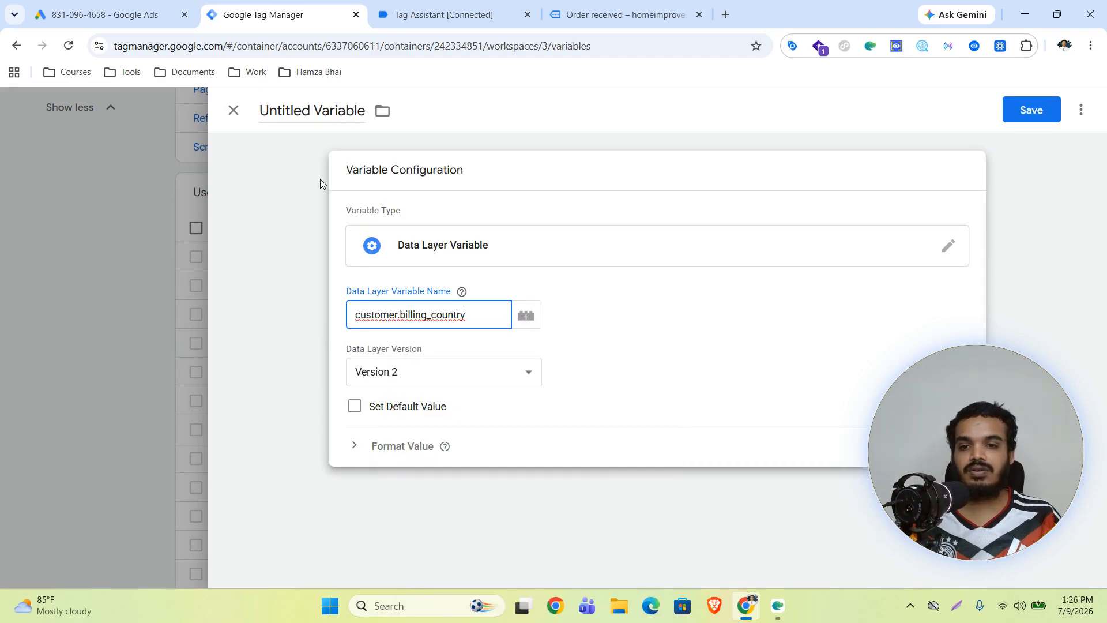
# Name the customer.billing_country data layer variable country || G Ads and save it
pyautogui.click(314, 105)
pyautogui.write('co')
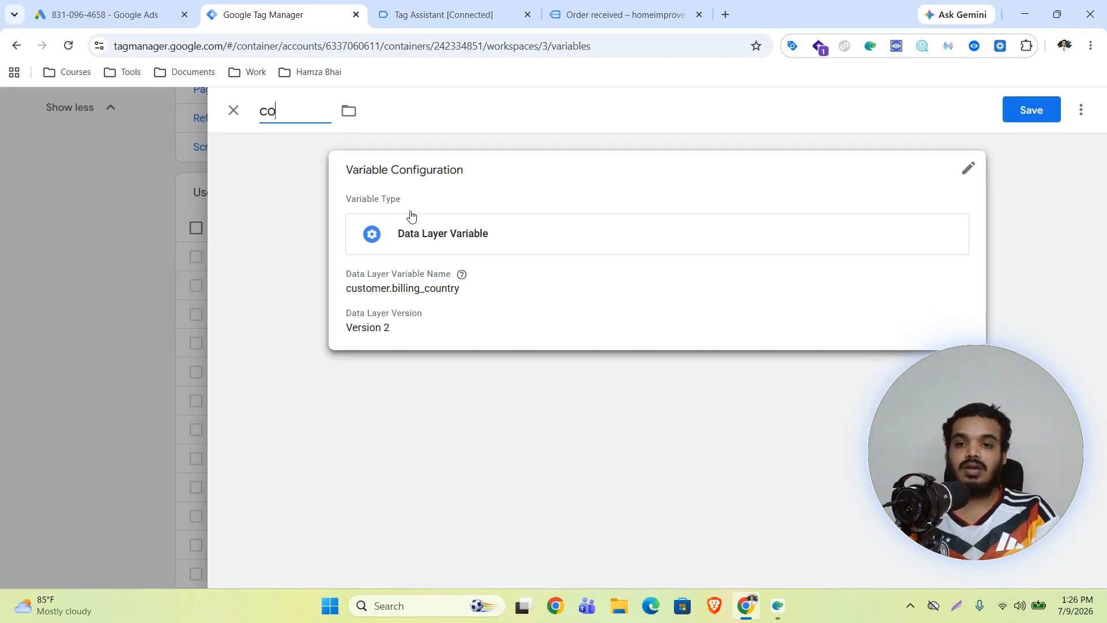
pyautogui.write('untry || G Ads')
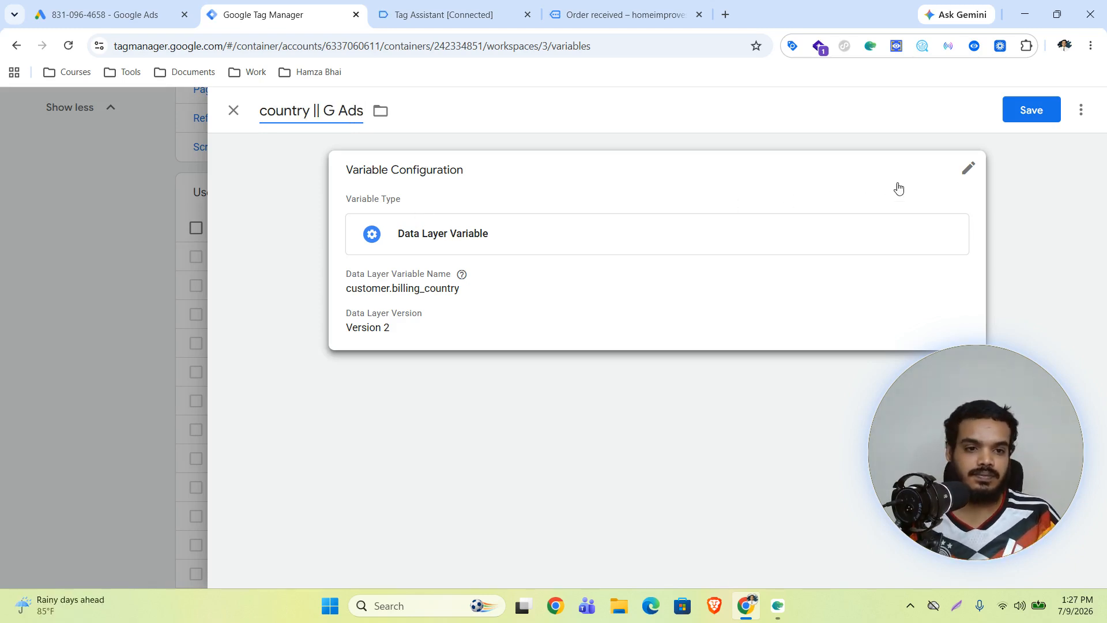
pyautogui.click(1031, 110)
# Switch to Tag Assistant, copy the billing_address_1 key from the purchase event's customer data, and return to Google Tag Manager
pyautogui.click(474, 5)
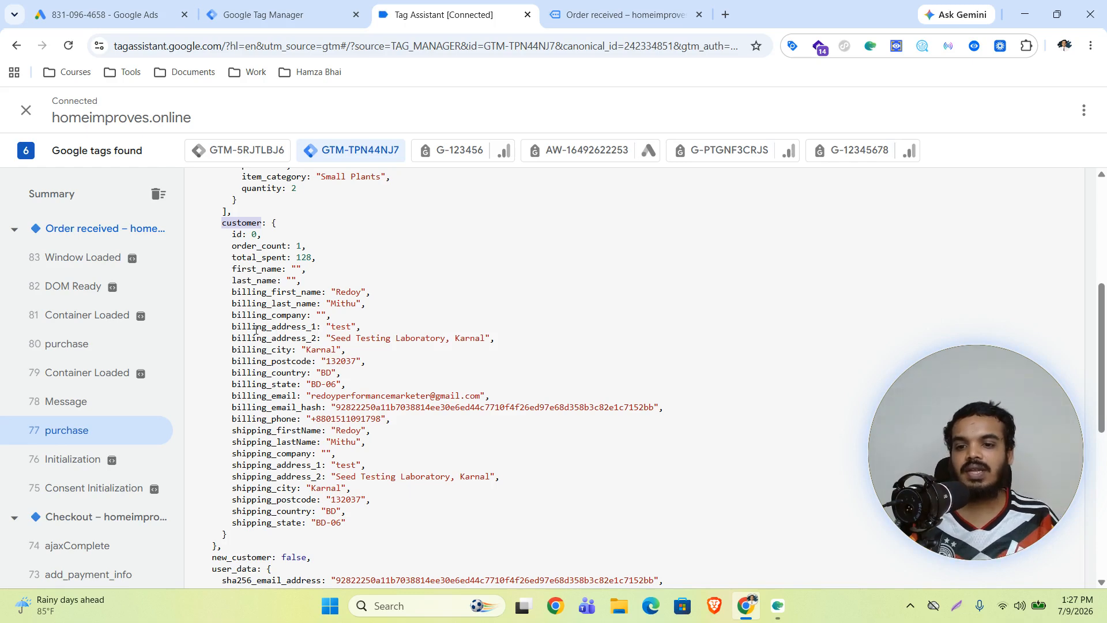
pyautogui.moveTo(233, 327); pyautogui.dragTo(316, 326)
pyautogui.hotkey('ctrl', 'c')
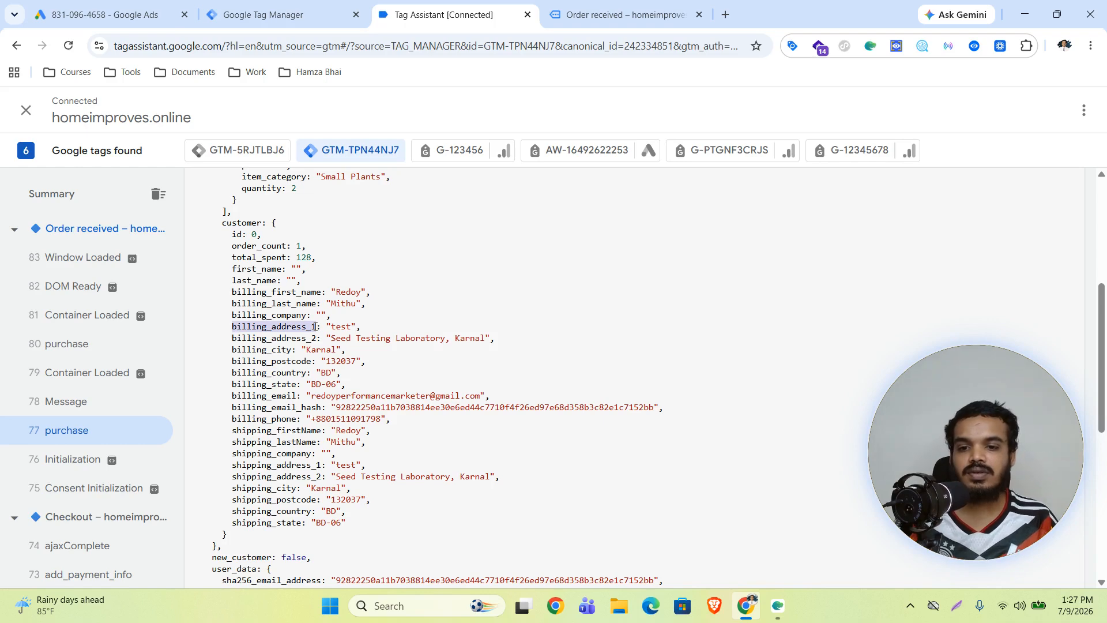
pyautogui.click(230, 15)
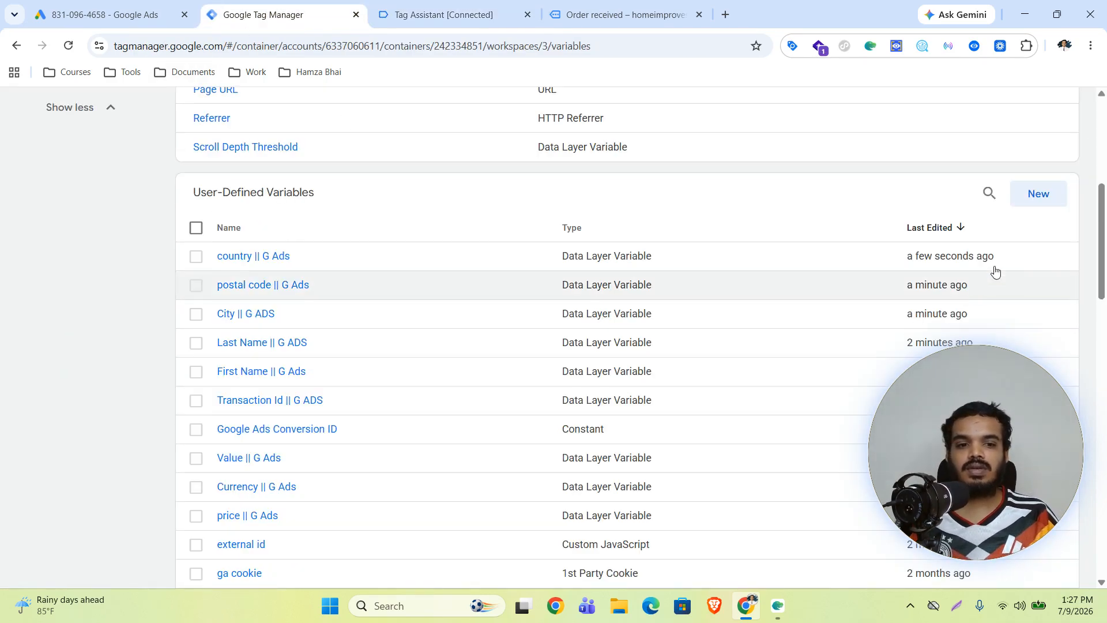
# Create a new Data Layer Variable with the Data Layer Variable Name customer.billing_address_1, reusing the copied keys
pyautogui.click(1037, 193)
pyautogui.click(738, 542)
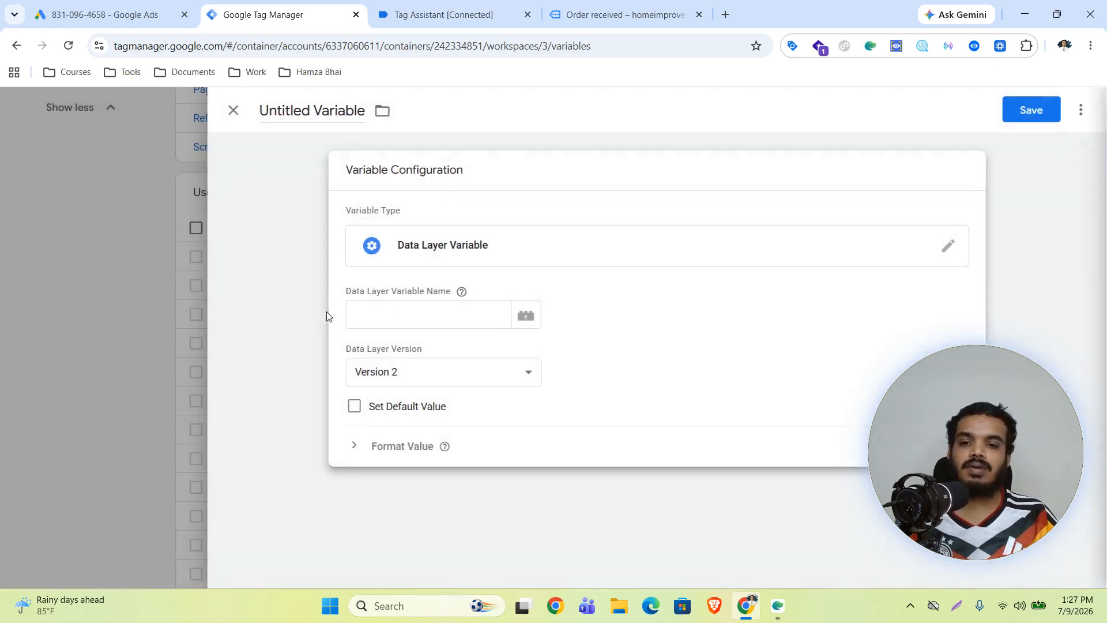
pyautogui.click(394, 315)
pyautogui.press('super+v')
pyautogui.click(430, 509)
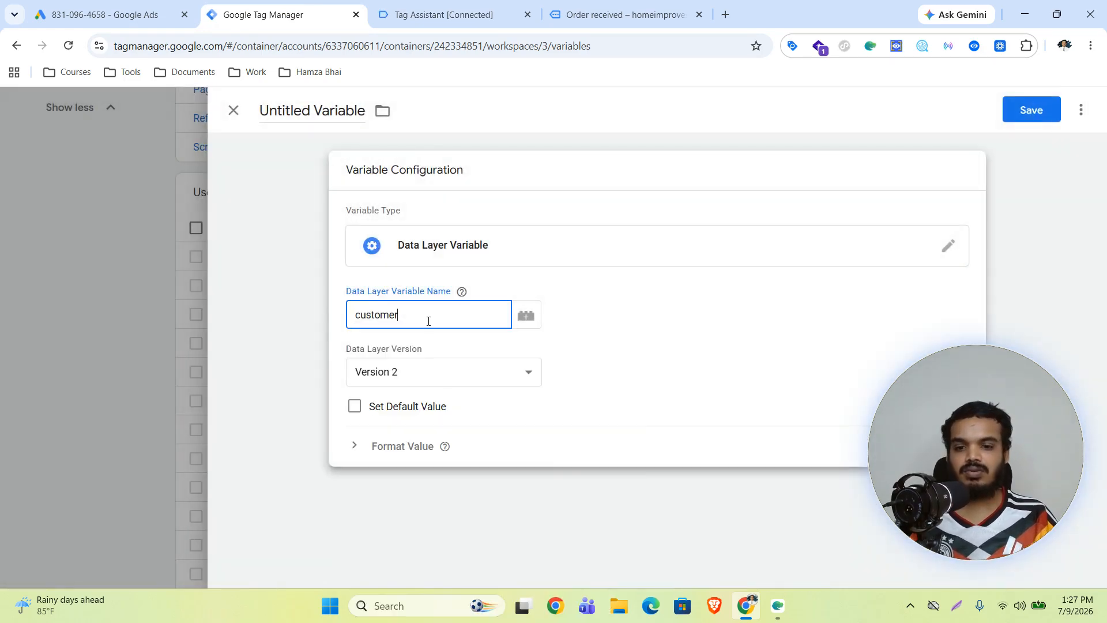
pyautogui.write('.')
pyautogui.hotkey('ctrl', 'v')
# Name the billing address data layer variable Street || G Ads and save it
pyautogui.click(299, 103)
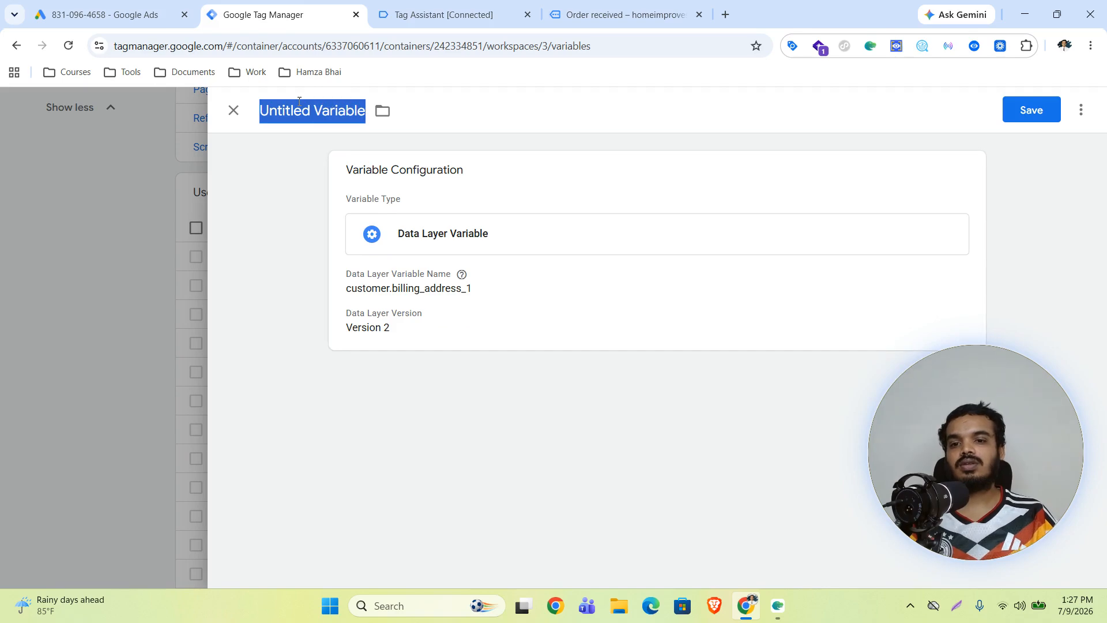
pyautogui.write('Str')
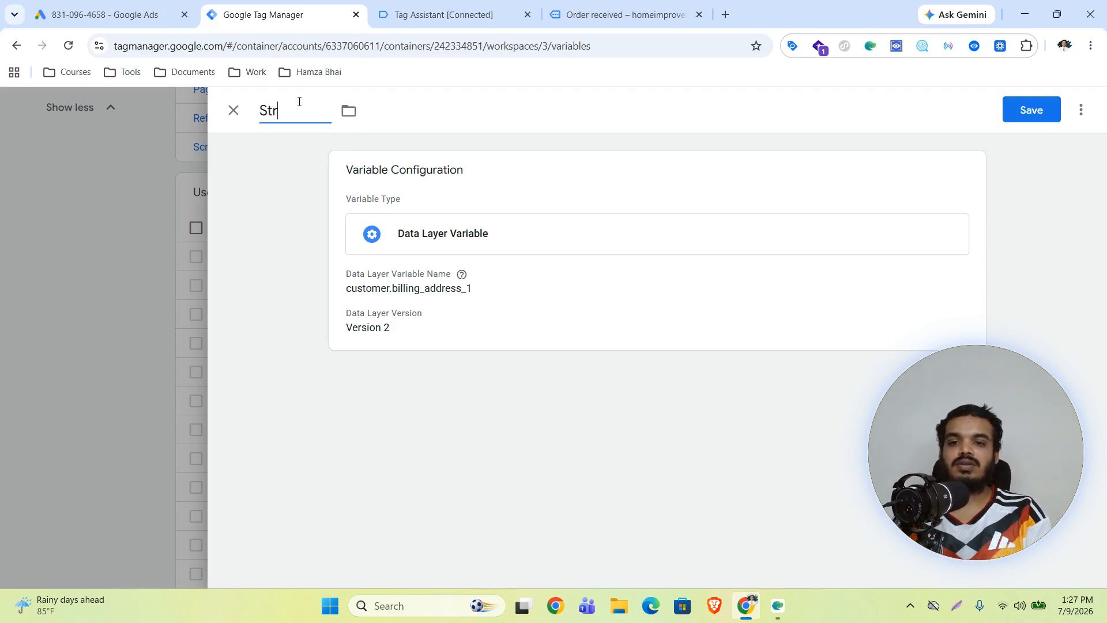
pyautogui.write('eet || G Ads')
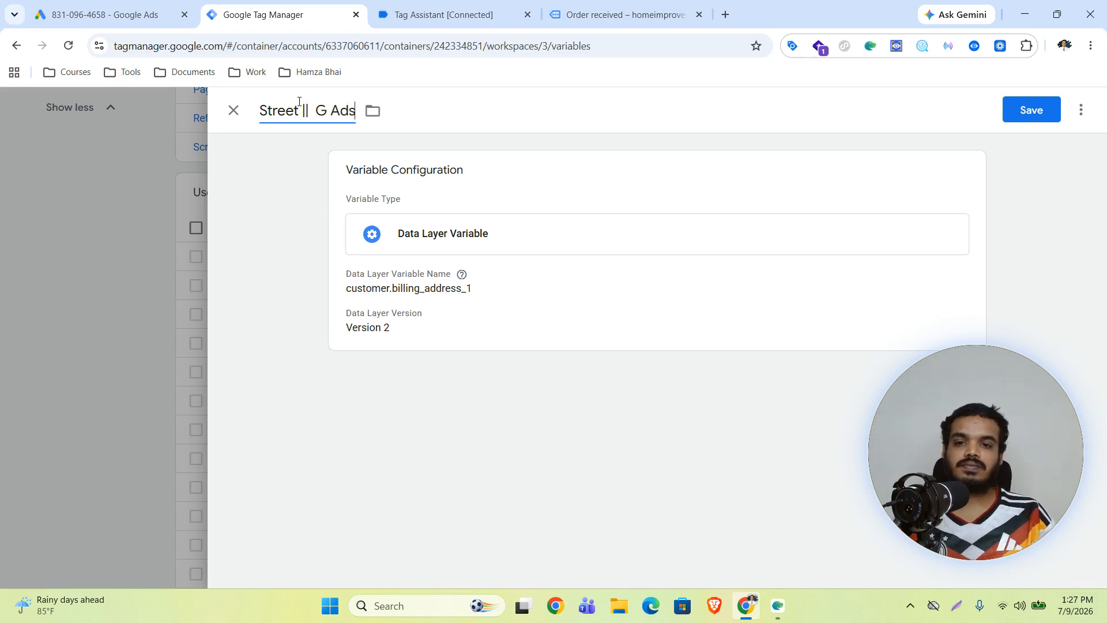
pyautogui.press('Return')
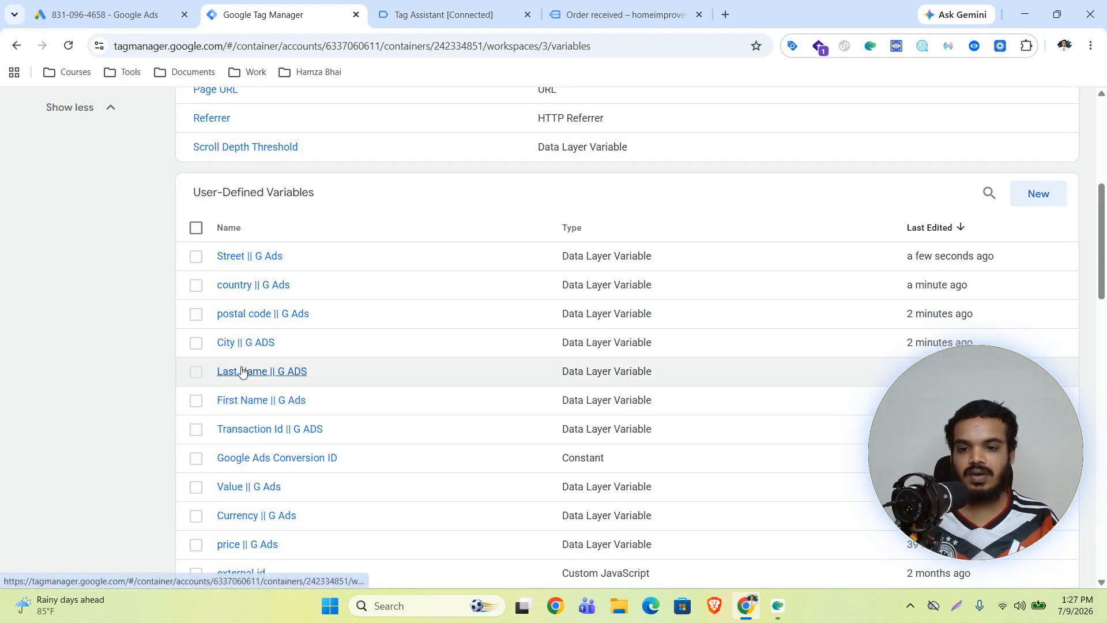
# Switch to Tag Assistant and copy the billing_email key from the purchase event's customer data
pyautogui.click(409, 5)
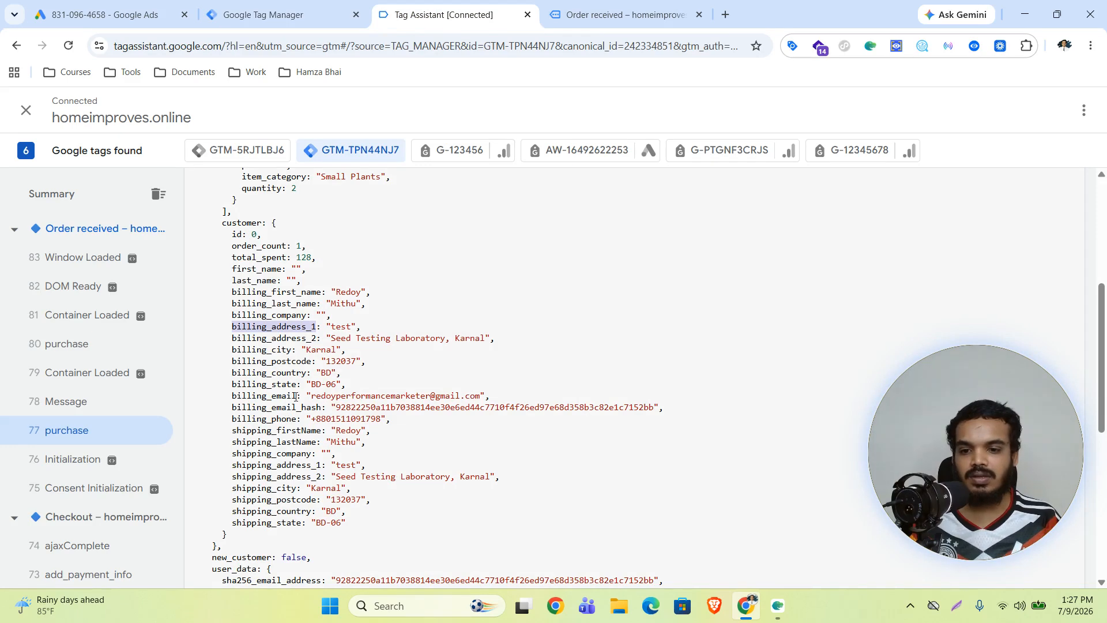
pyautogui.moveTo(297, 397); pyautogui.dragTo(221, 399)
pyautogui.press('super+c')
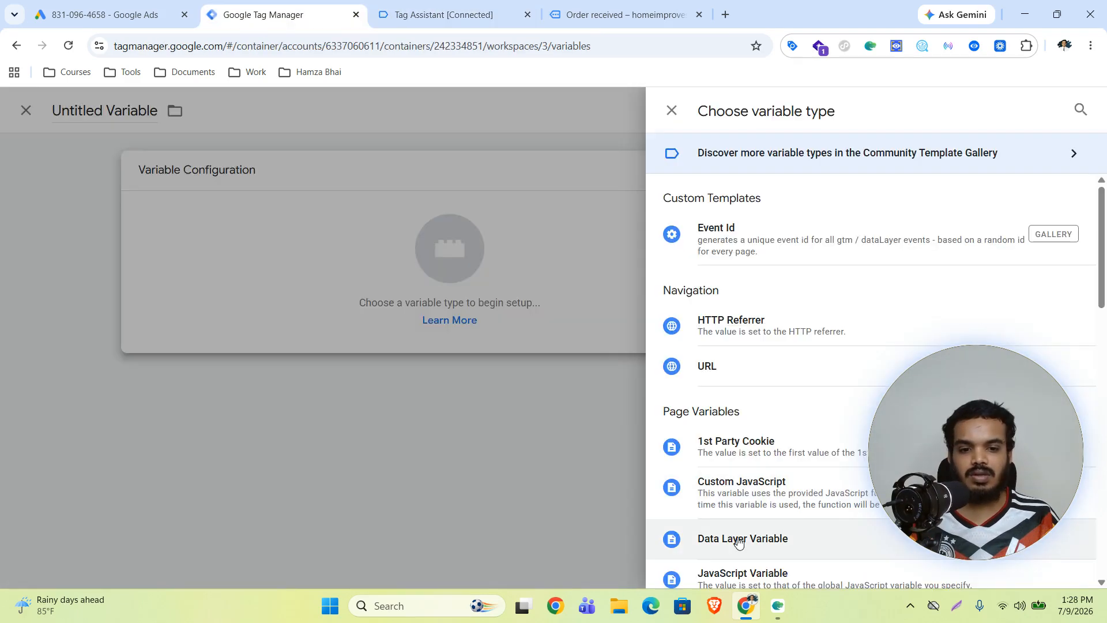
# In Google Tag Manager, create a Data Layer Variable with the Data Layer Variable Name customer.billing_email from the copied keys
pyautogui.click(737, 540)
pyautogui.click(444, 314)
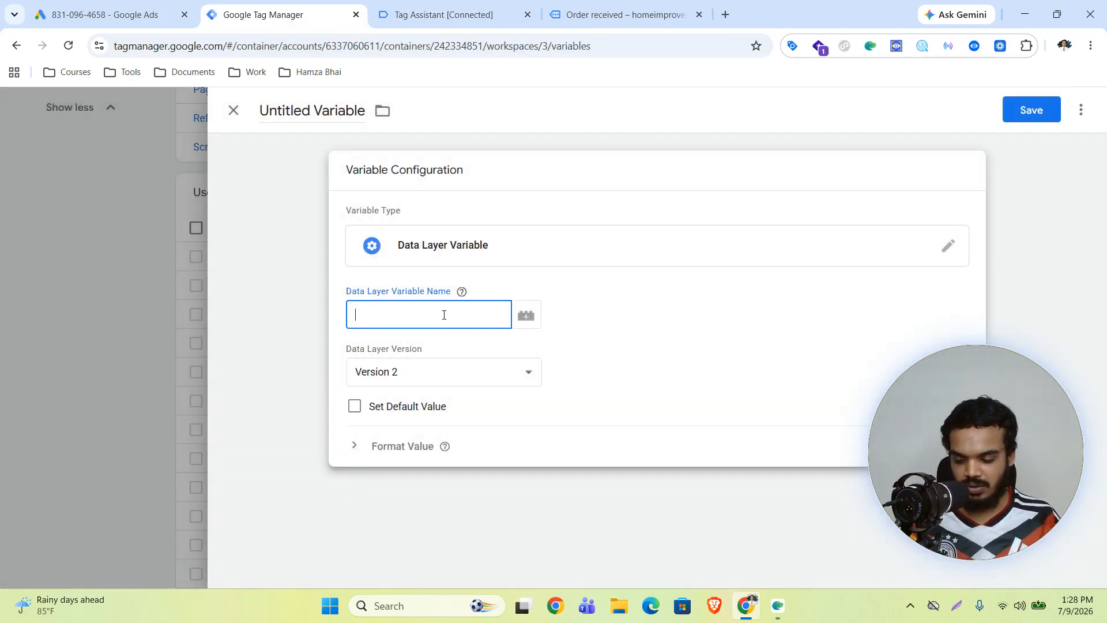
pyautogui.press('super+v')
pyautogui.click(427, 568)
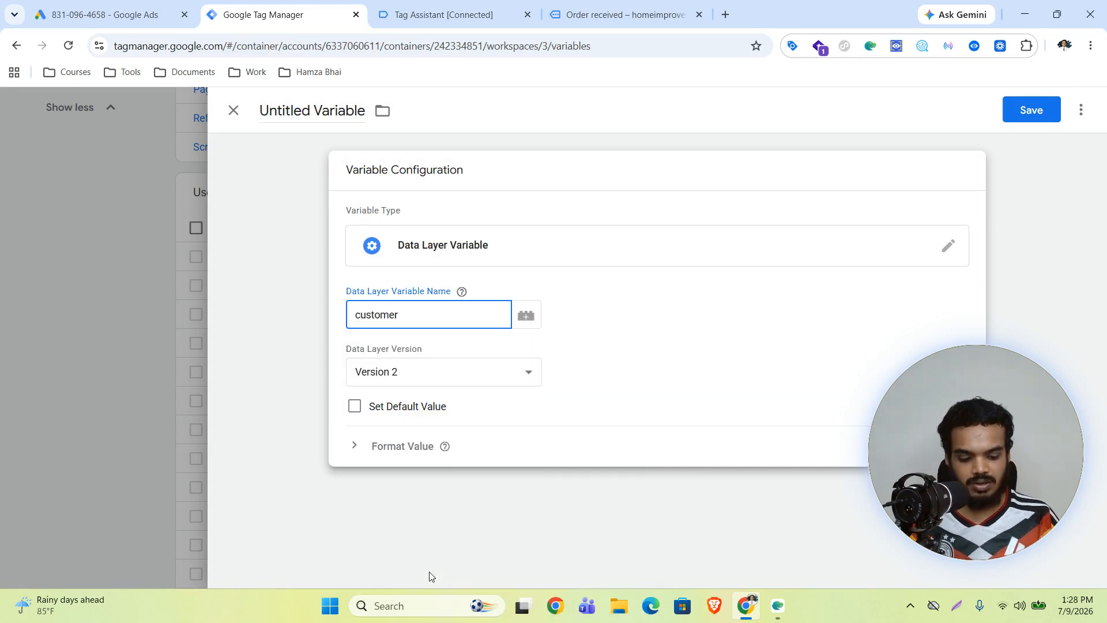
pyautogui.write('.')
pyautogui.press('super+v')
pyautogui.click(470, 437)
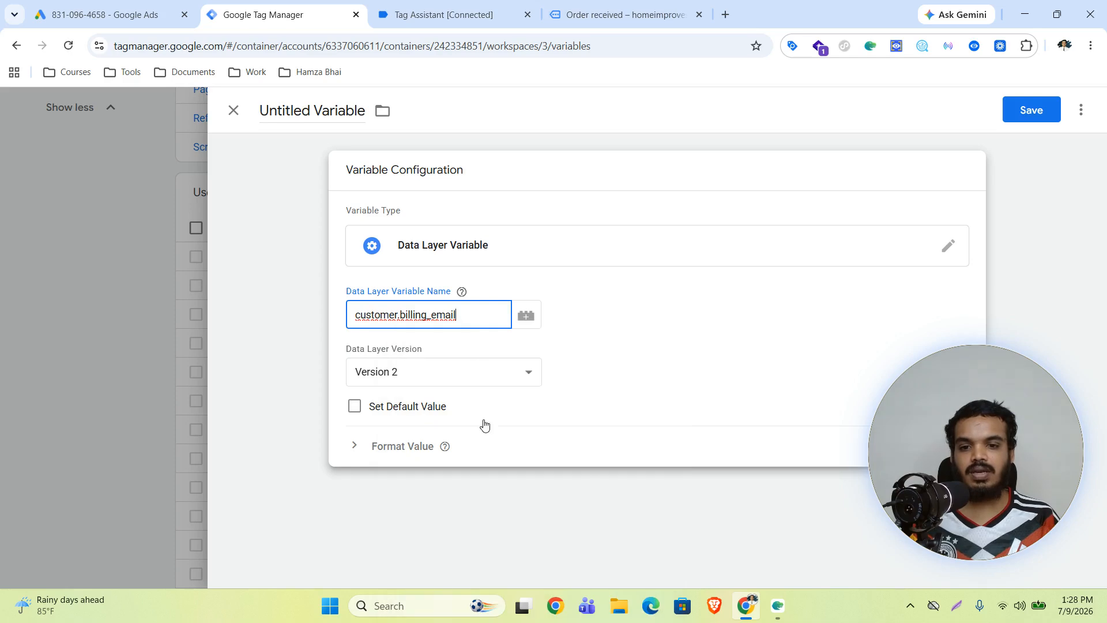
# Name the billing email data layer variable Email || G Ads and save it
pyautogui.click(310, 106)
pyautogui.write('Email || G \\Ad')
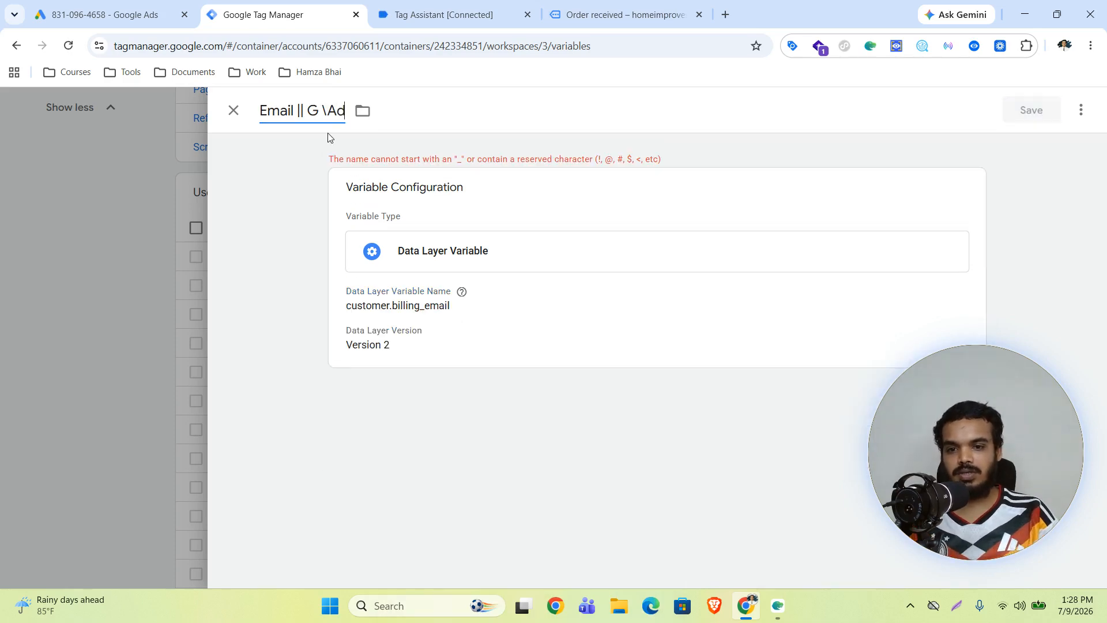
pyautogui.press('BackSpace')
pyautogui.press('BackSpace')
pyautogui.press('BackSpace')
pyautogui.write('Ads')
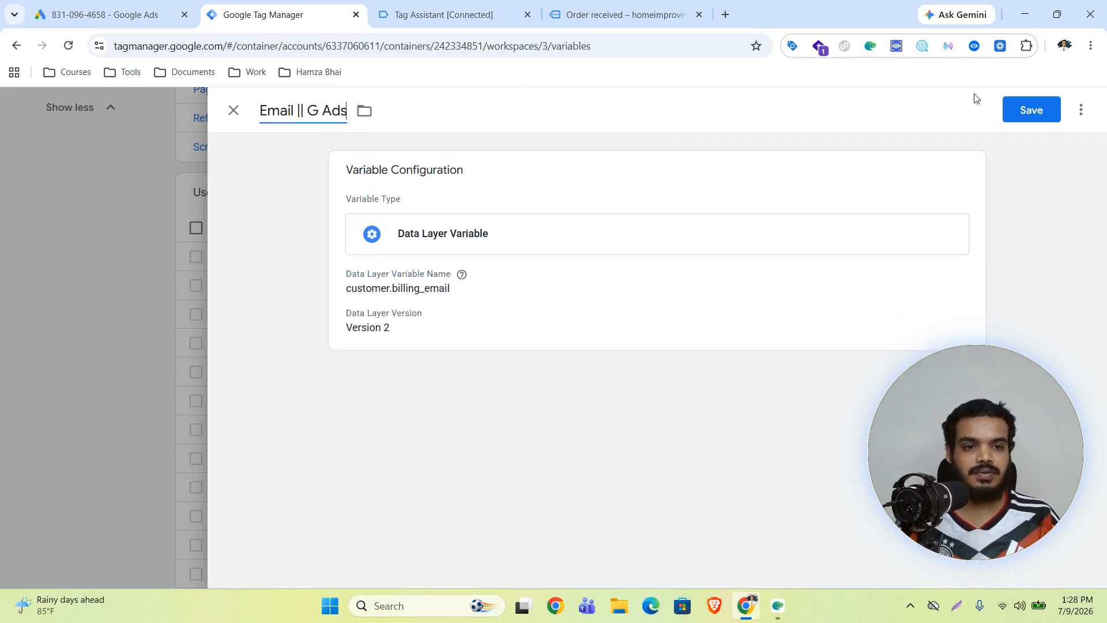
pyautogui.click(1032, 109)
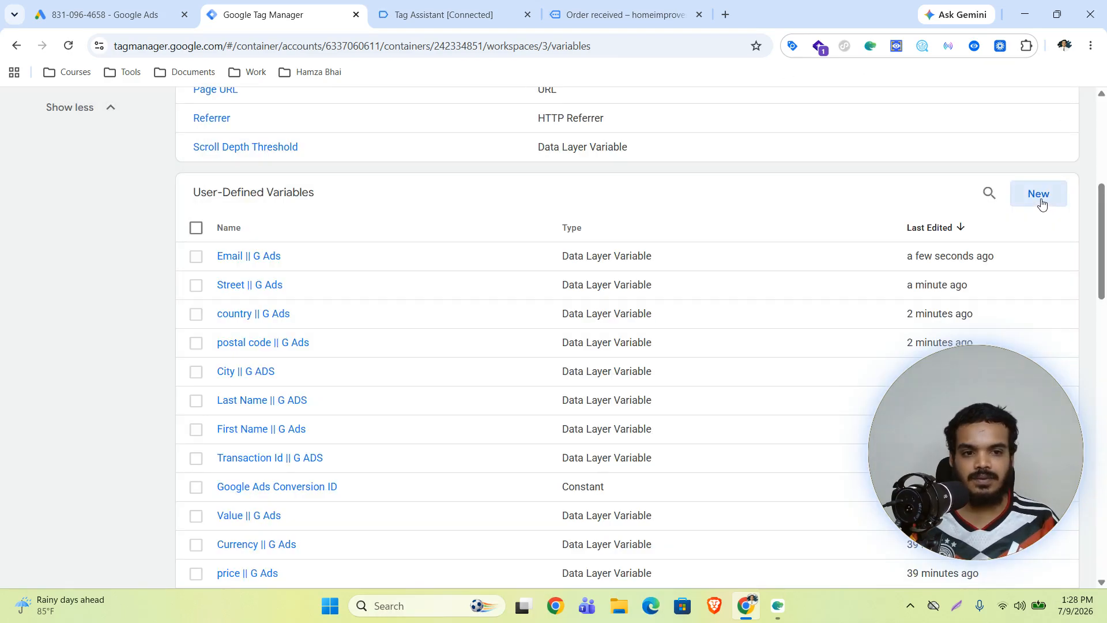
# Create a new Data Layer Variable with the Data Layer Variable Name customer.billing_phone, copying the billing_phone key from Tag Assistant's purchase event
pyautogui.click(1038, 201)
pyautogui.click(583, 225)
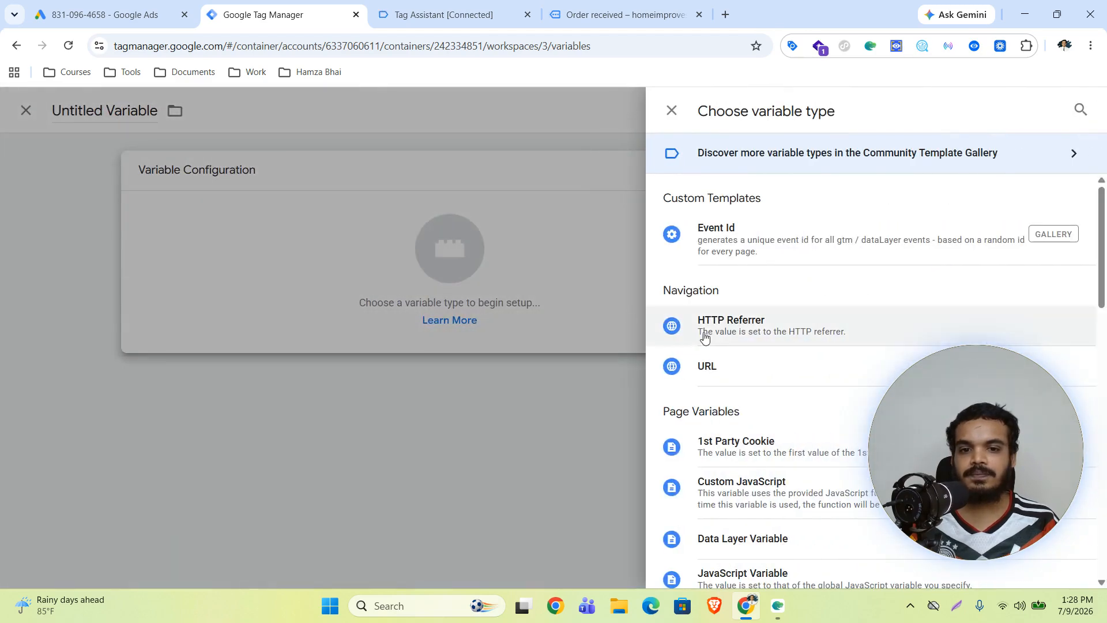
pyautogui.hotkey('ctrl', 'Tab')
pyautogui.moveTo(296, 418); pyautogui.dragTo(254, 420)
pyautogui.click(435, 598)
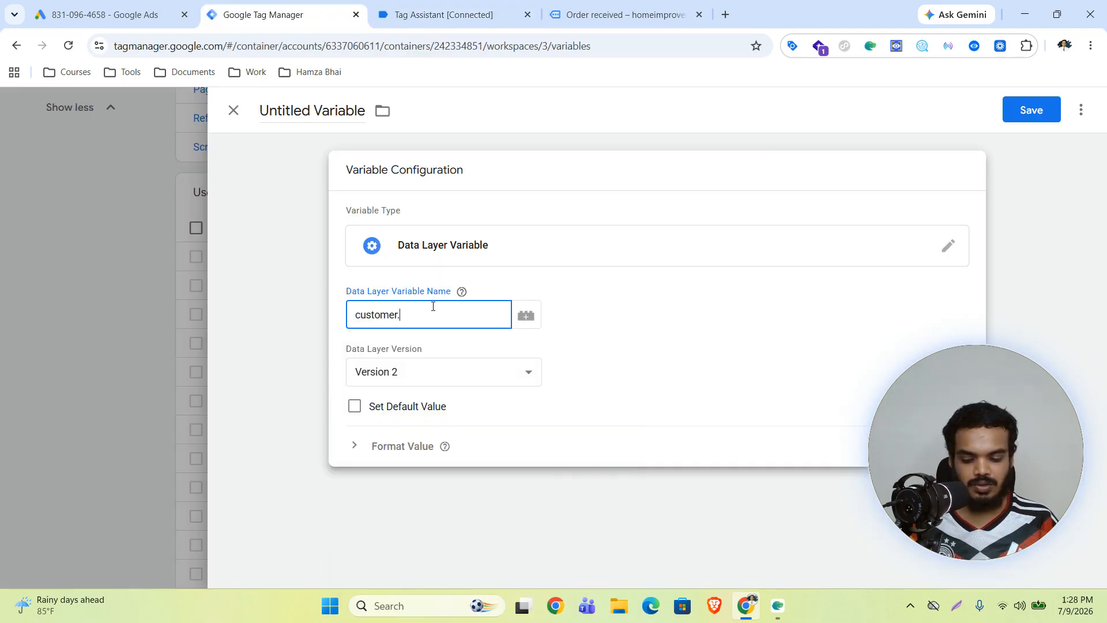
pyautogui.write('.')
pyautogui.press('super+v')
pyautogui.click(477, 452)
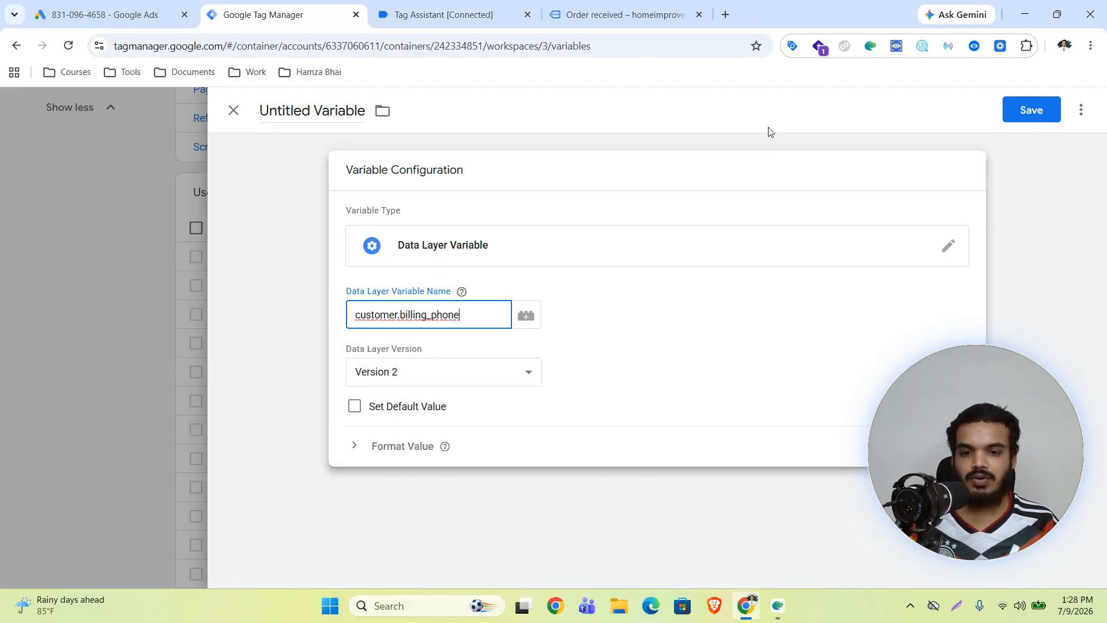
# Name the billing phone data layer variable Phone || G Ads and save it
pyautogui.click(286, 110)
pyautogui.write('Phone || G Ads')
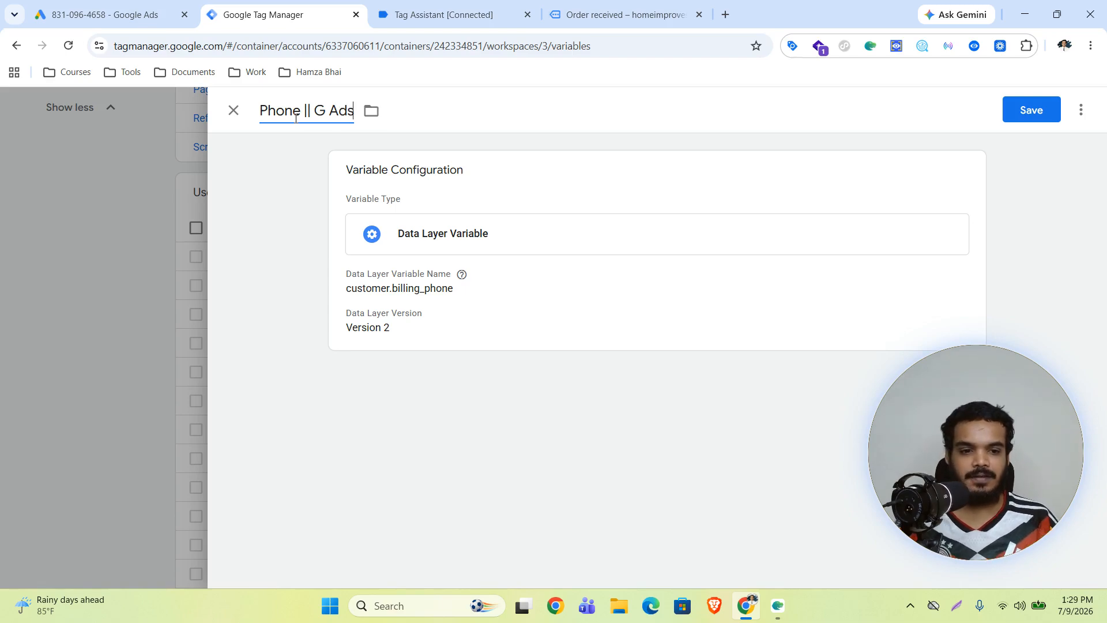
pyautogui.click(1030, 113)
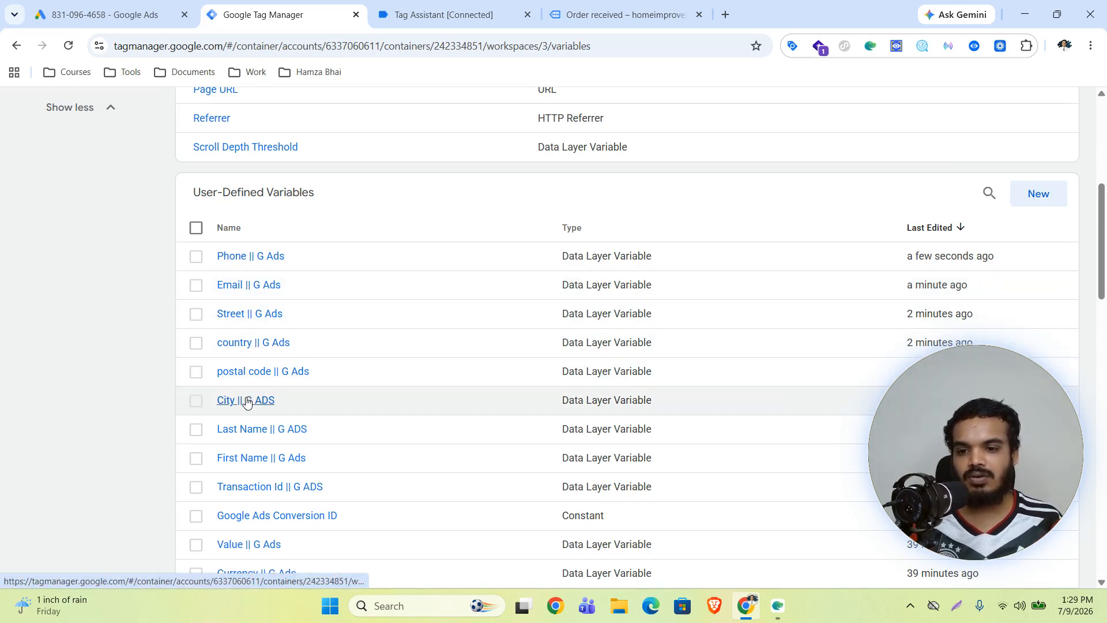
pyautogui.click(441, 13)
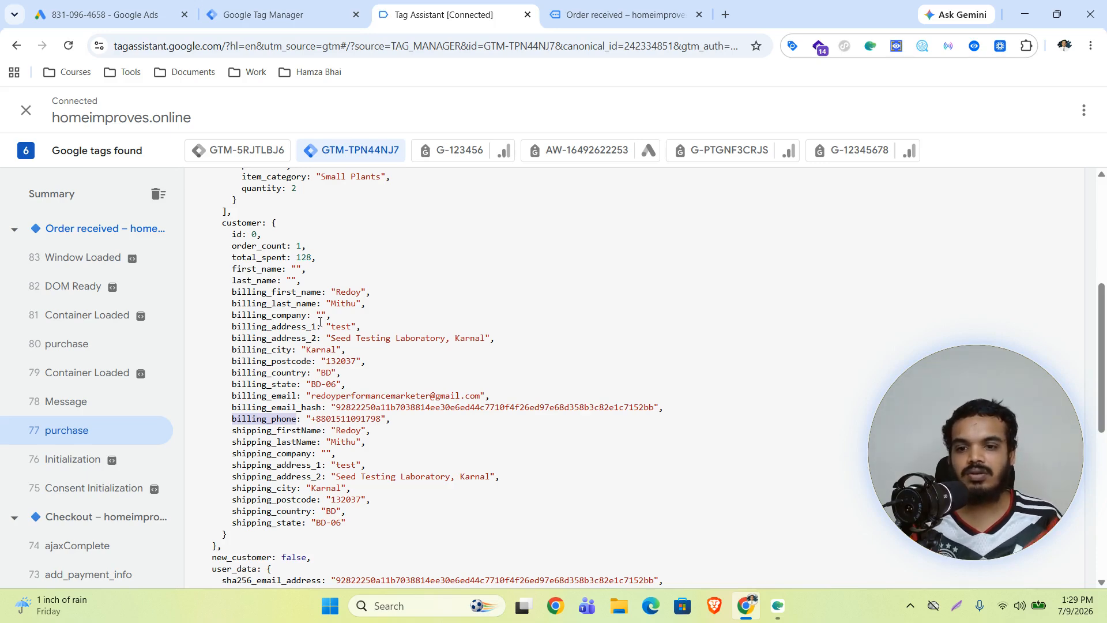
pyautogui.click(265, 15)
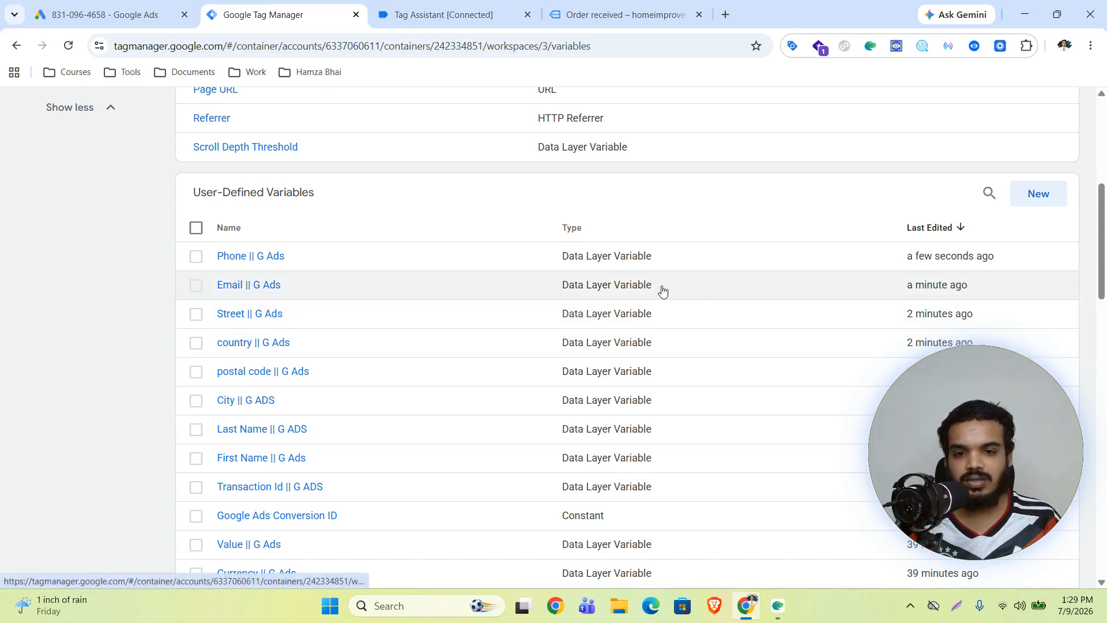
pyautogui.scroll(-1, 465, 275)
pyautogui.scroll(1, 465, 275)
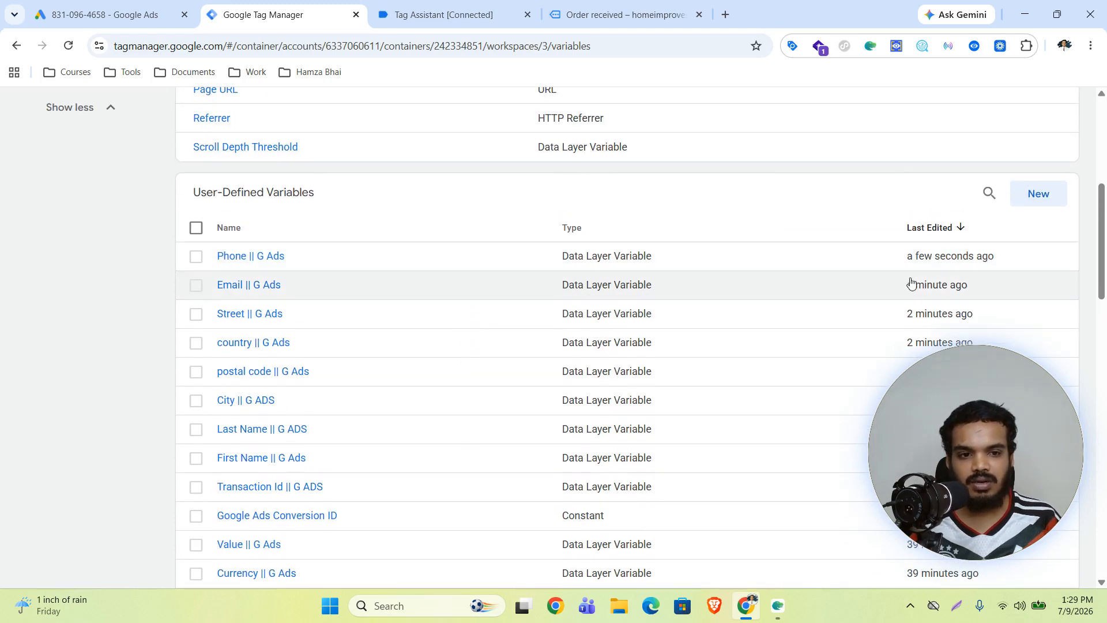
# Create a new variable of the User-Provided Data type, finding the type by searching for "use"
pyautogui.click(1030, 200)
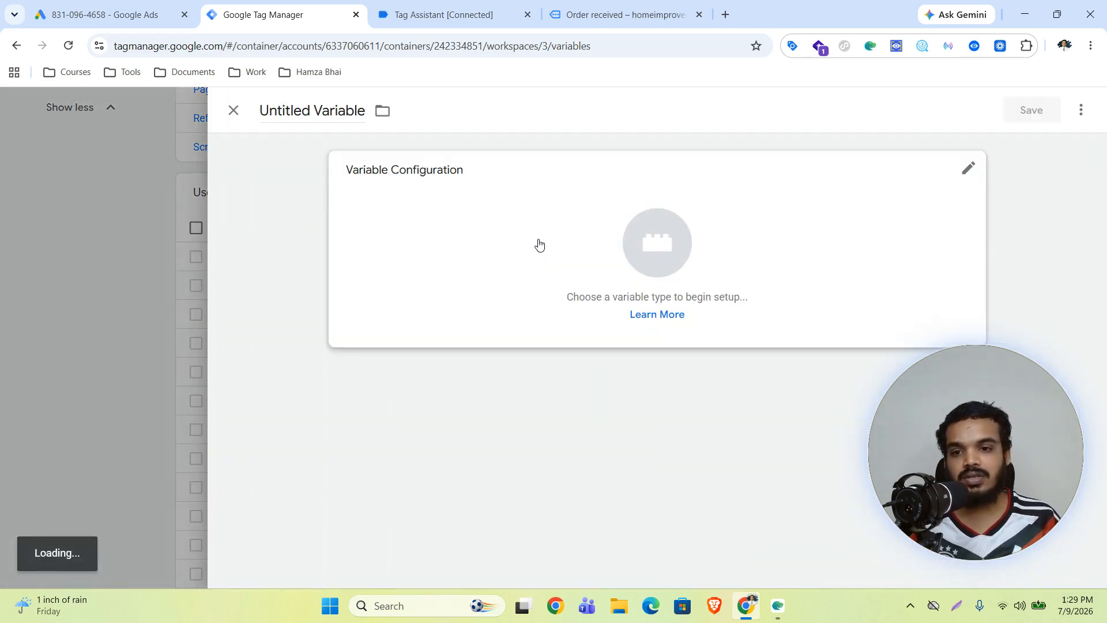
pyautogui.click(664, 244)
pyautogui.scroll(-10, 807, 259)
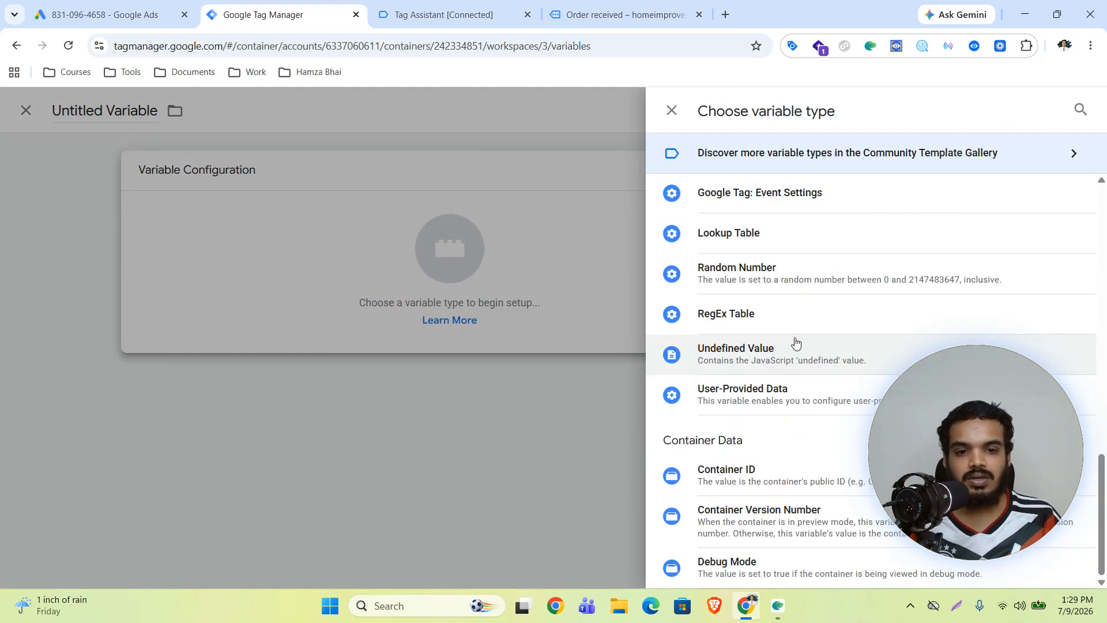
pyautogui.scroll(5, 795, 343)
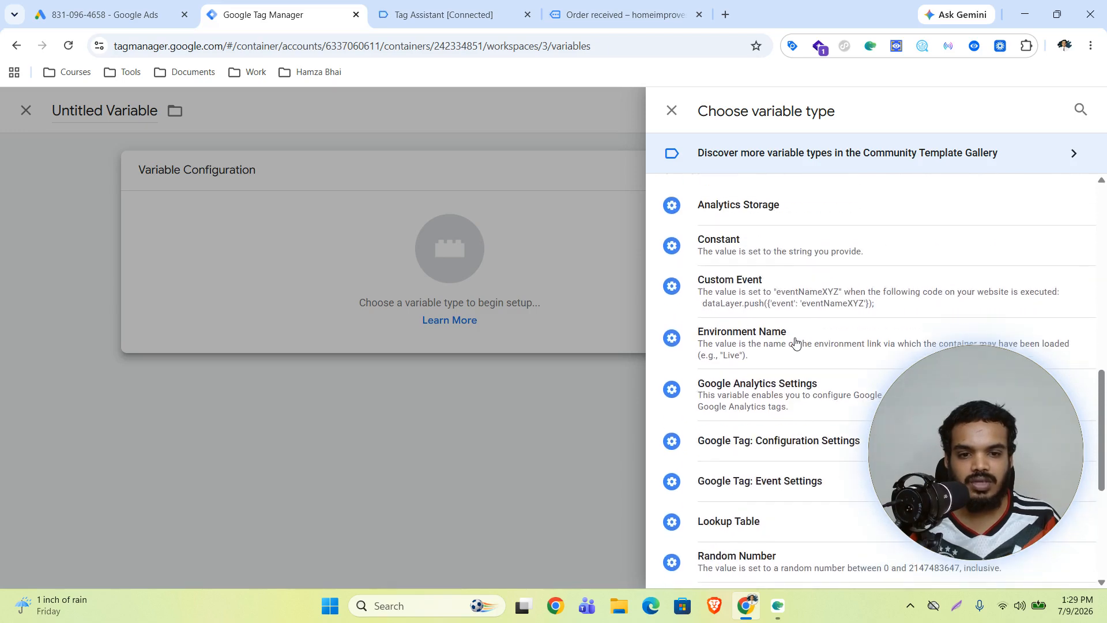
pyautogui.scroll(6, 796, 343)
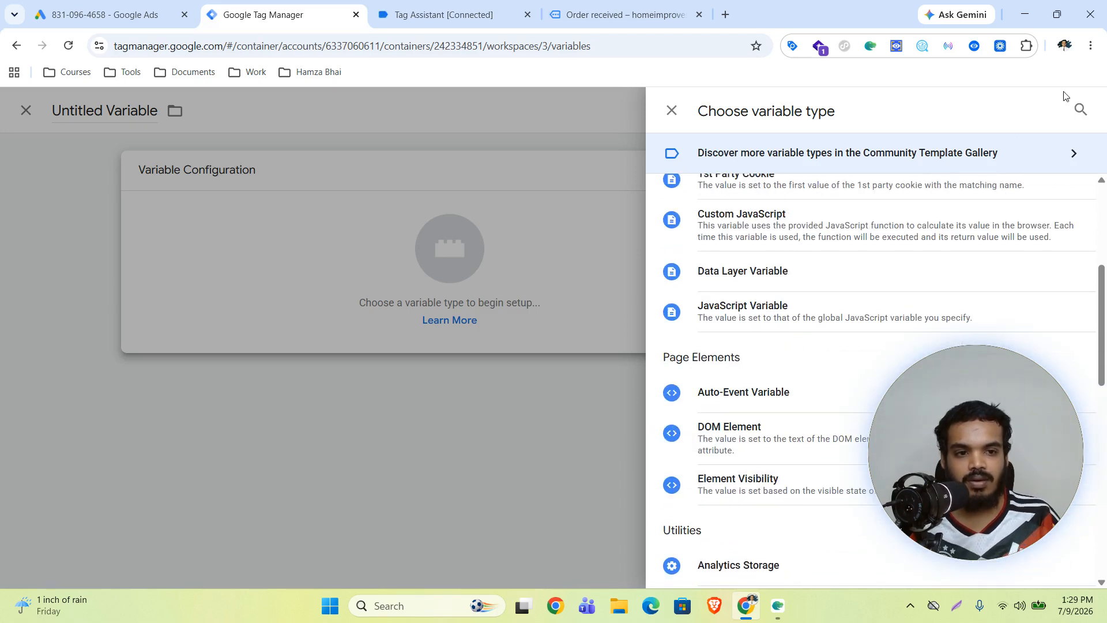
pyautogui.click(1080, 111)
pyautogui.write('use')
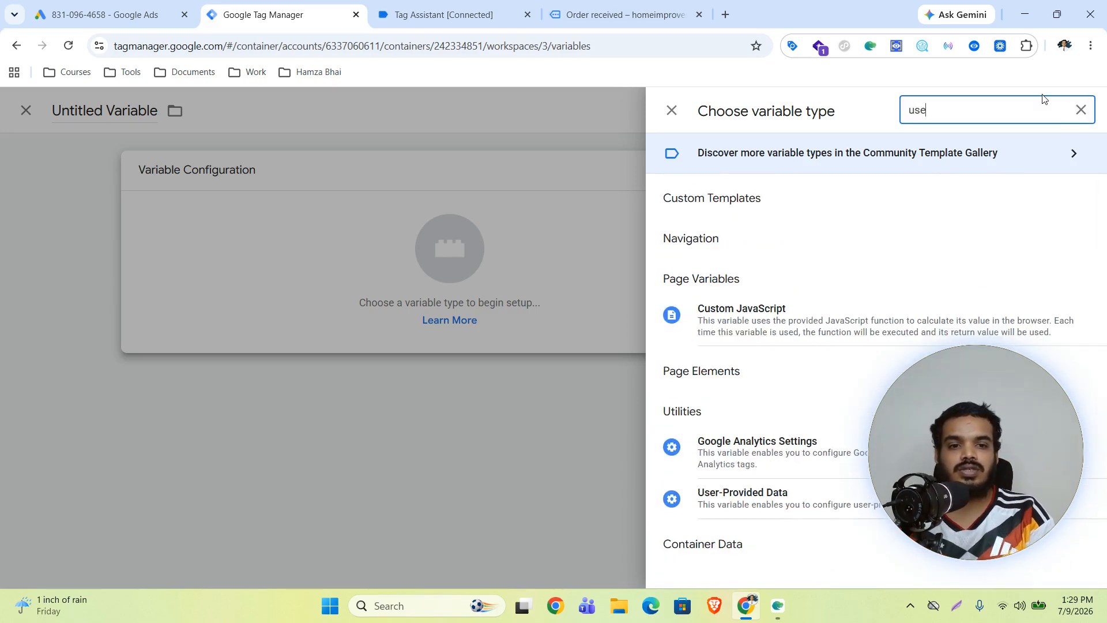
pyautogui.click(745, 500)
# In the manual configuration, map Email to {{Email || G Ads}} and Phone to {{Phone || G Ads}}
pyautogui.scroll(-2, 571, 313)
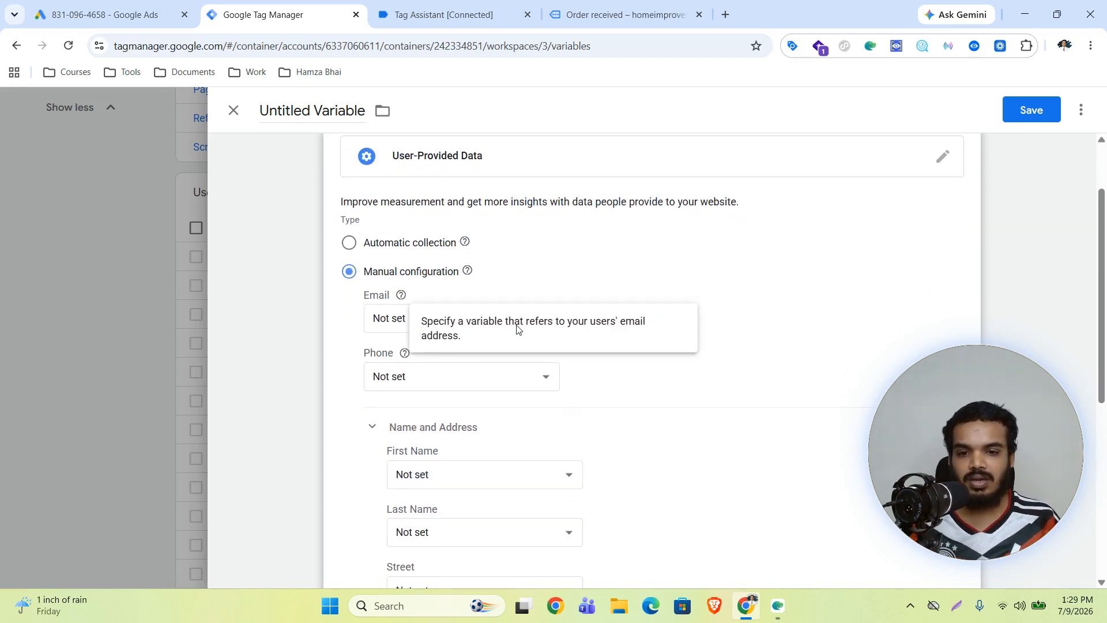
pyautogui.click(452, 327)
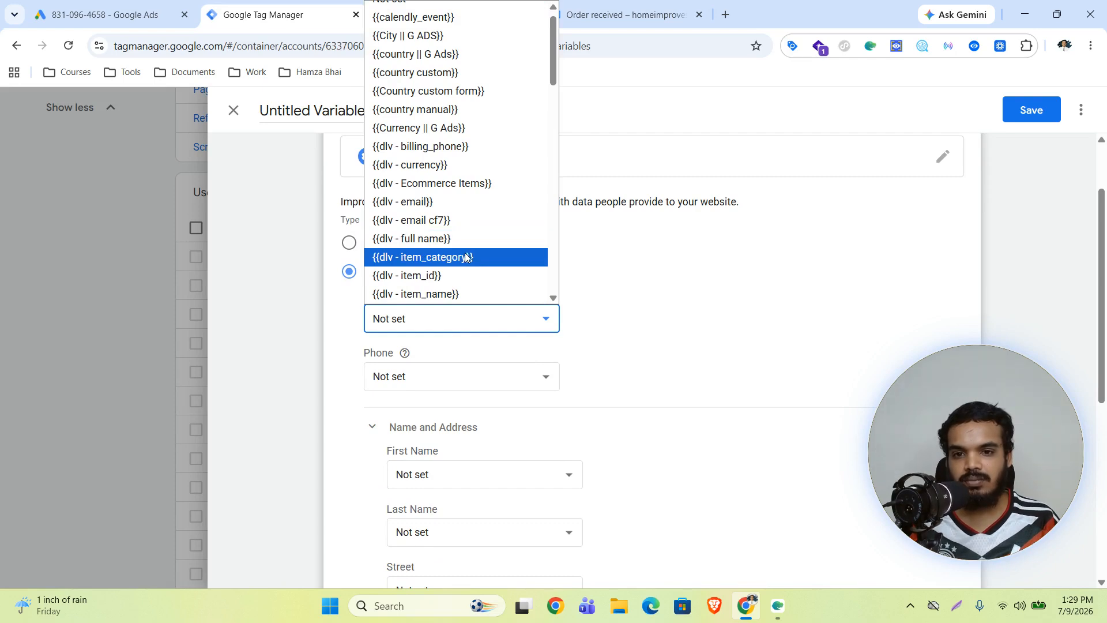
pyautogui.scroll(1, 466, 258)
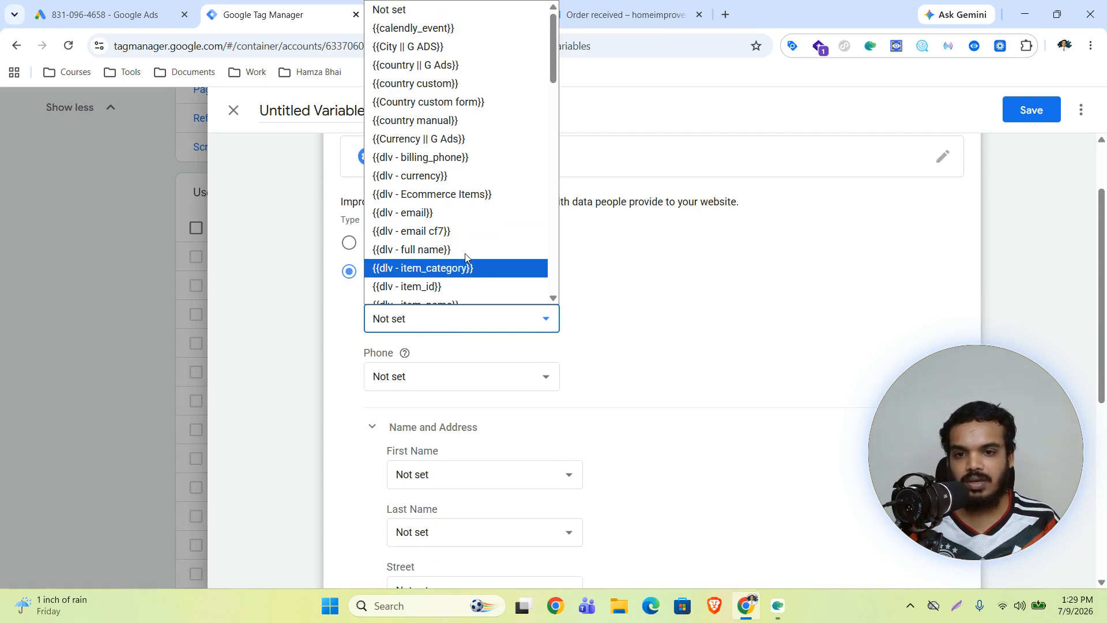
pyautogui.scroll(-7, 458, 231)
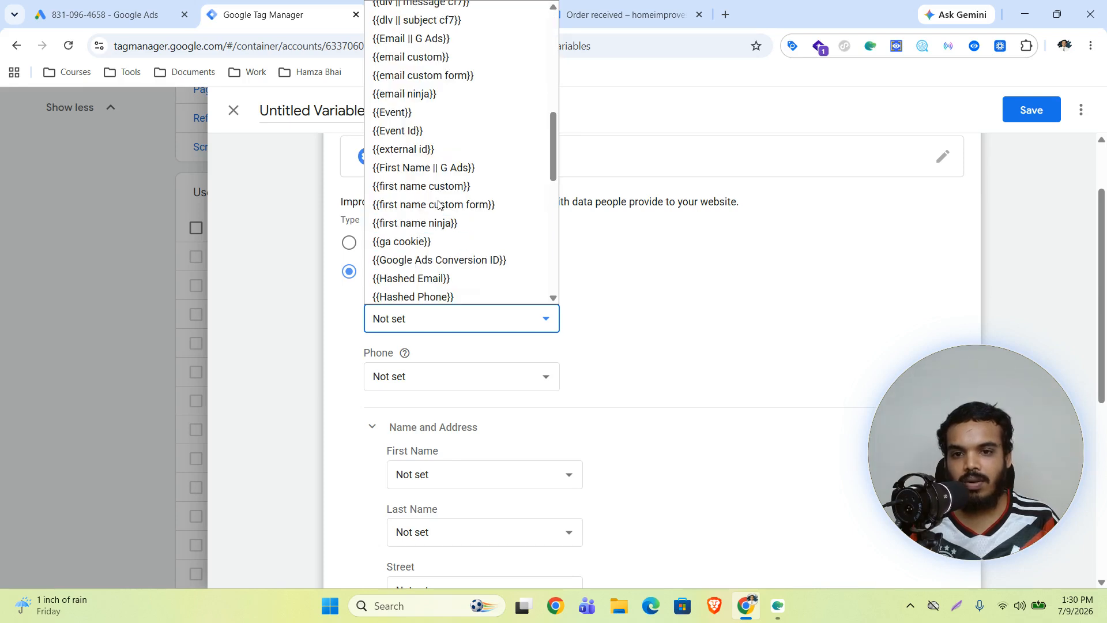
pyautogui.click(413, 39)
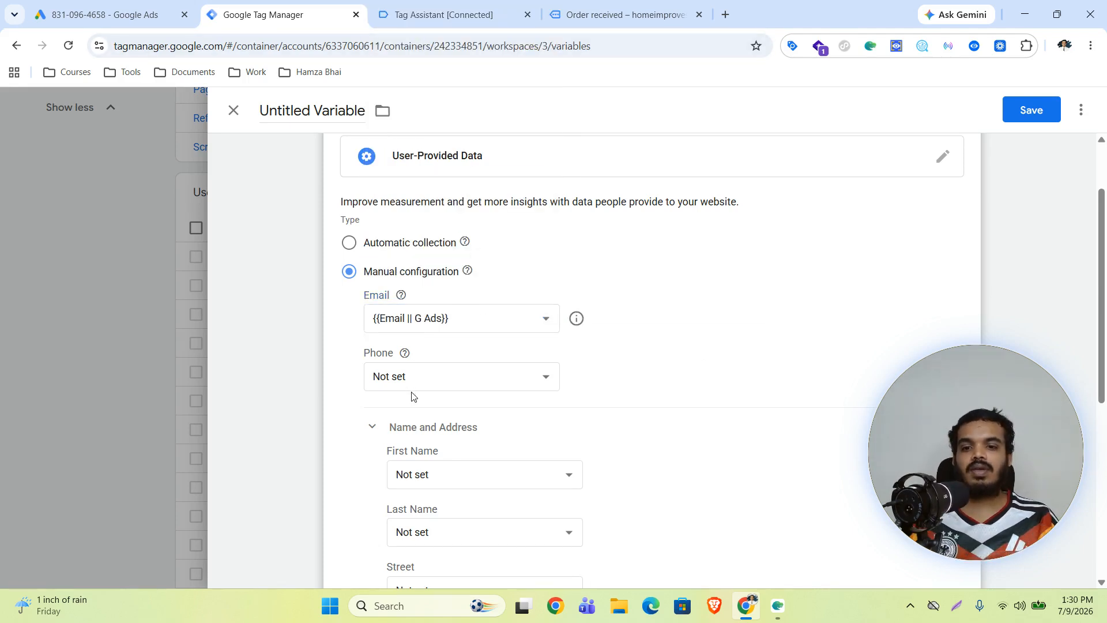
pyautogui.click(436, 378)
pyautogui.scroll(-10, 436, 378)
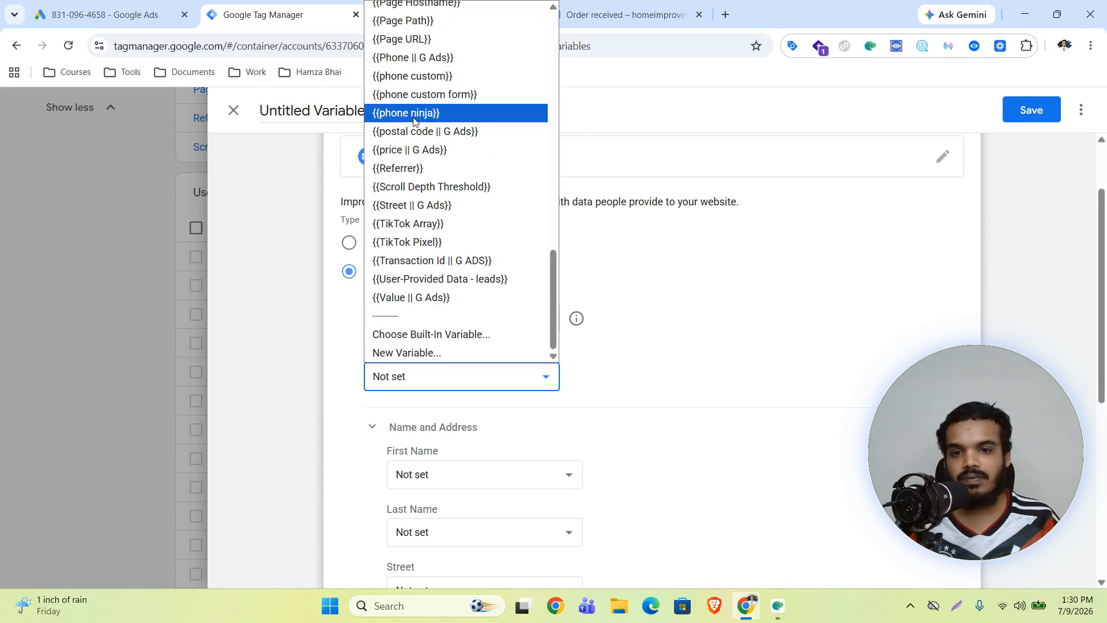
pyautogui.click(418, 58)
# Map First Name to {{First Name || G Ads}} and Last Name to {{Last Name || G ADS}} under Name and Address
pyautogui.scroll(-3, 784, 442)
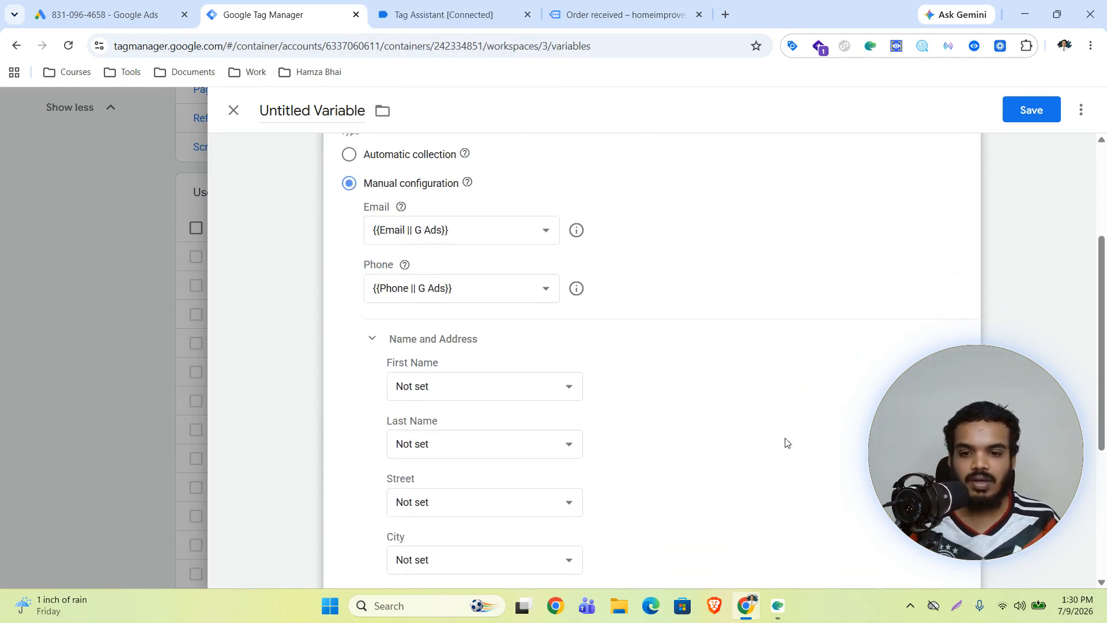
pyautogui.click(515, 331)
pyautogui.scroll(-5, 475, 207)
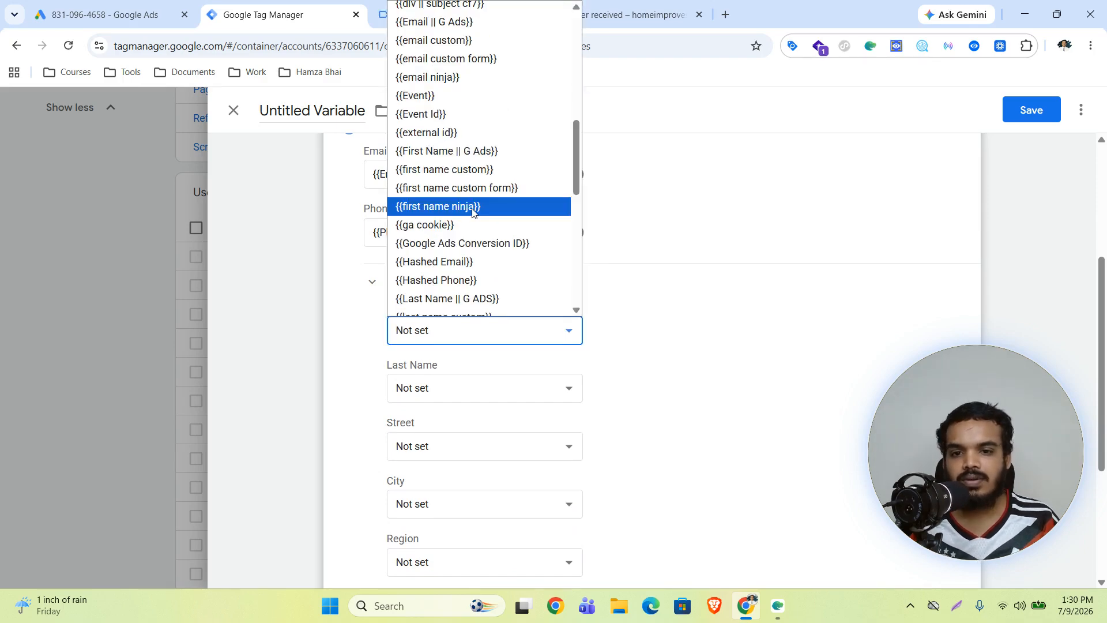
pyautogui.click(465, 151)
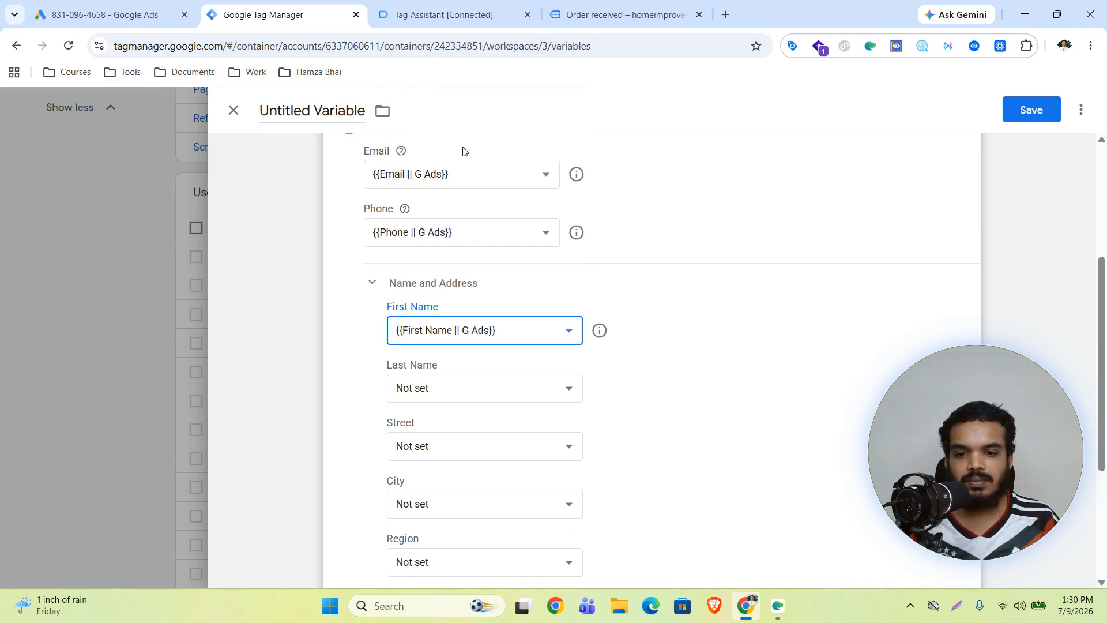
pyautogui.click(461, 389)
pyautogui.scroll(-10, 463, 346)
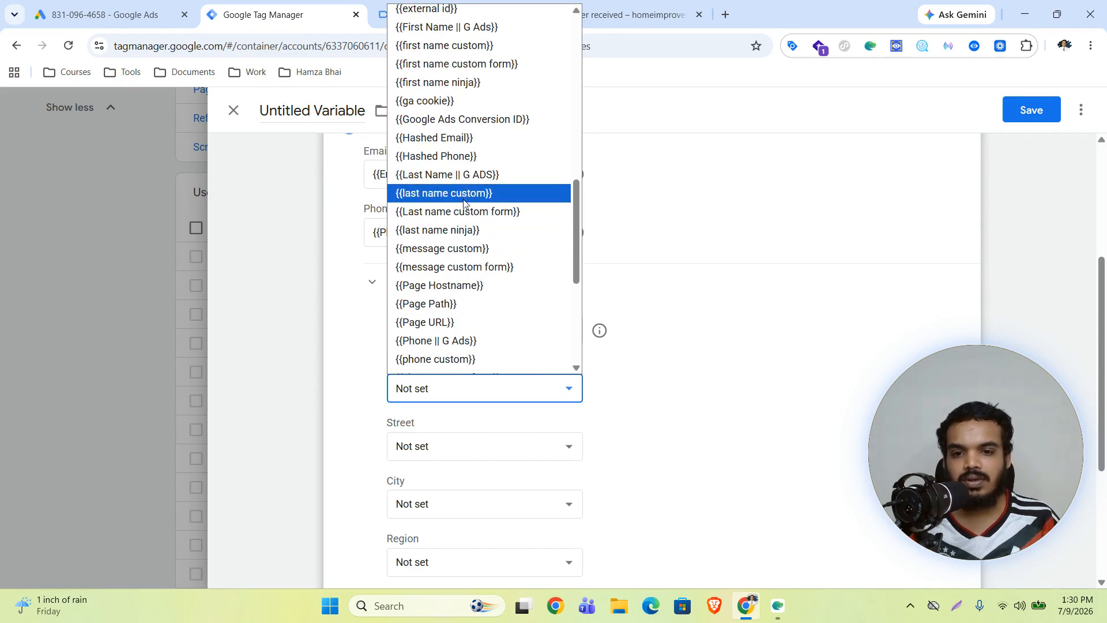
pyautogui.click(465, 181)
# Map Street to {{Street || G Ads}} and City to {{City || G ADS}} in the address fields
pyautogui.click(468, 457)
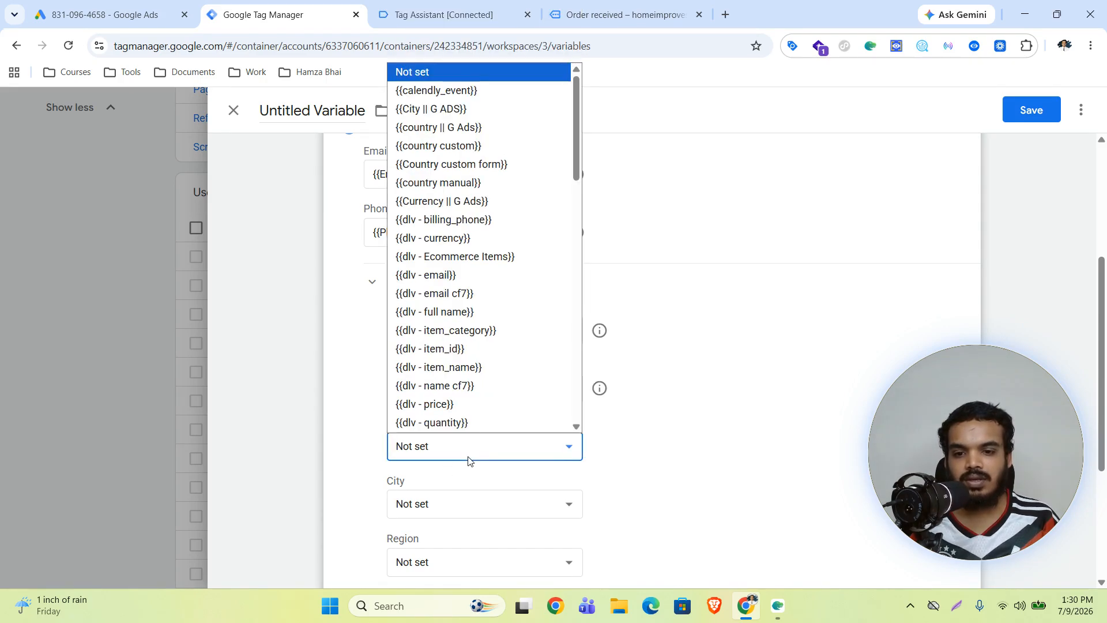
pyautogui.scroll(-10, 480, 311)
pyautogui.scroll(3, 483, 346)
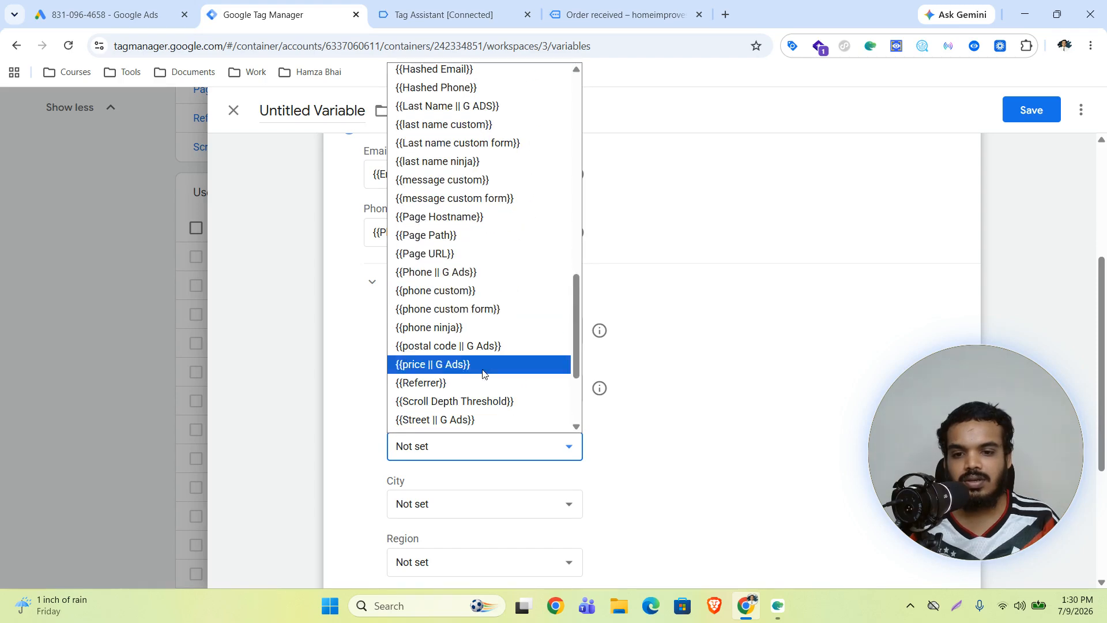
pyautogui.click(479, 420)
pyautogui.scroll(-1, 505, 414)
pyautogui.click(485, 436)
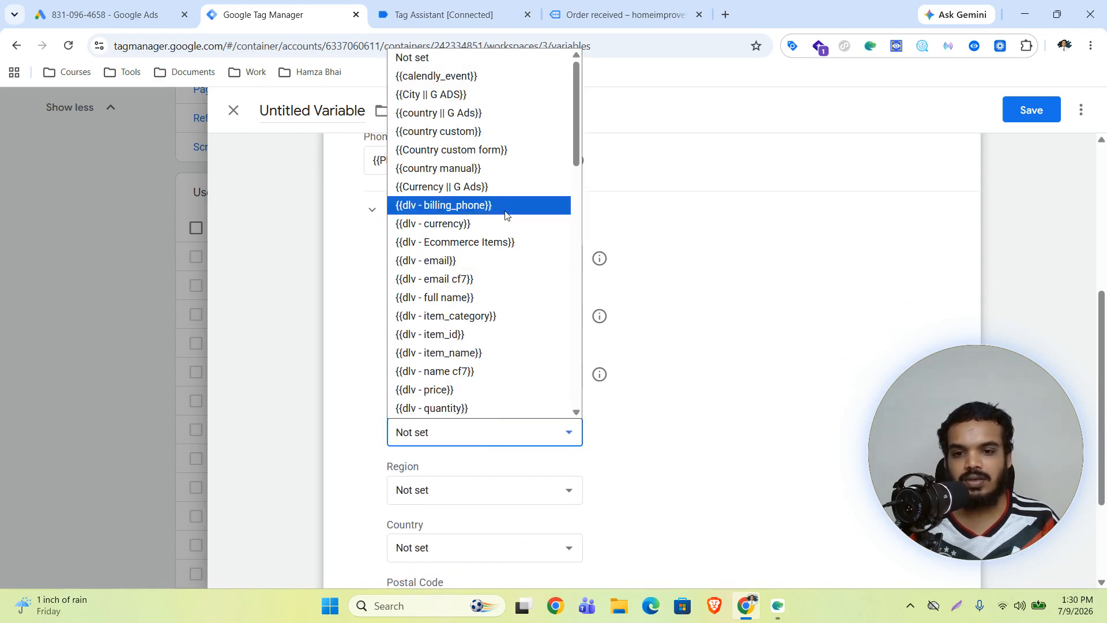
pyautogui.click(482, 99)
# Map Region to {{country || G Ads}}, checking the customer billing keys of Tag Assistant's purchase event for a region value
pyautogui.click(505, 490)
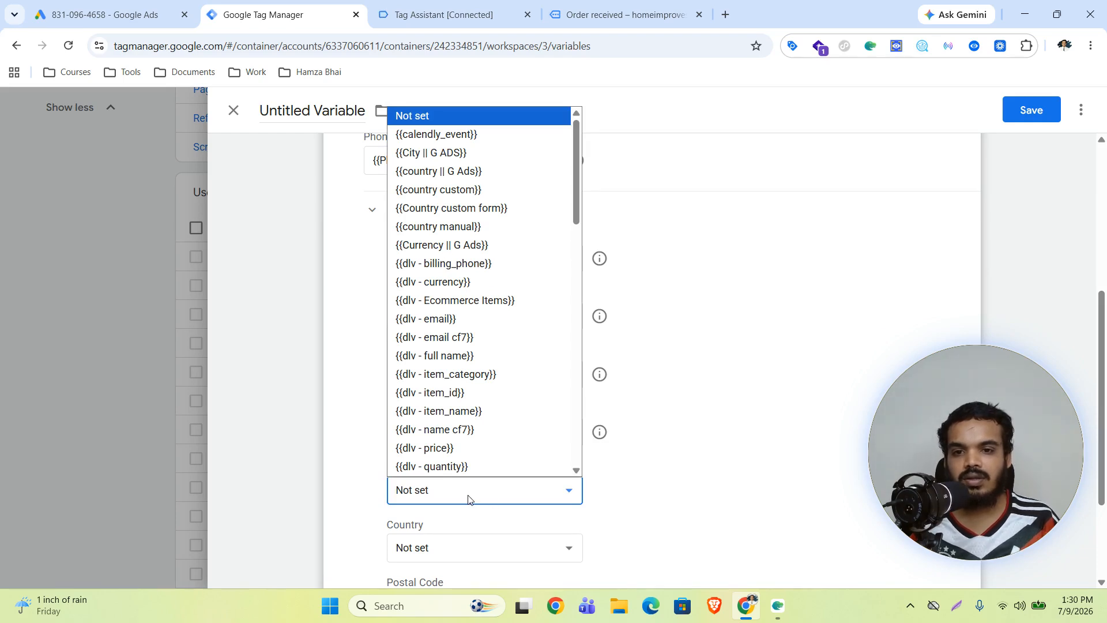
pyautogui.click(444, 15)
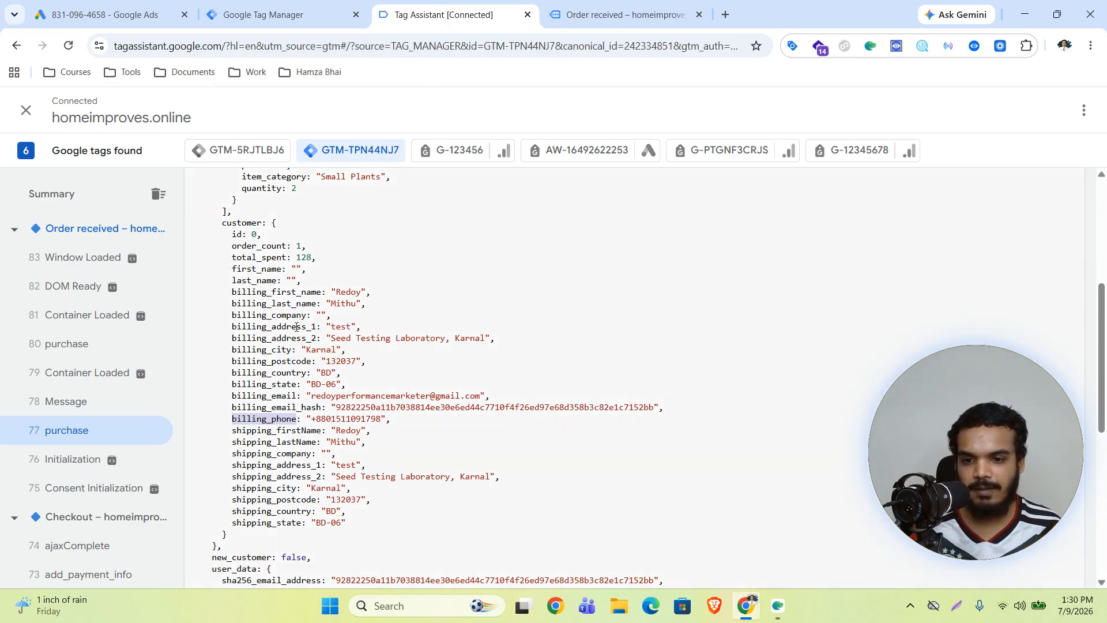
pyautogui.click(297, 15)
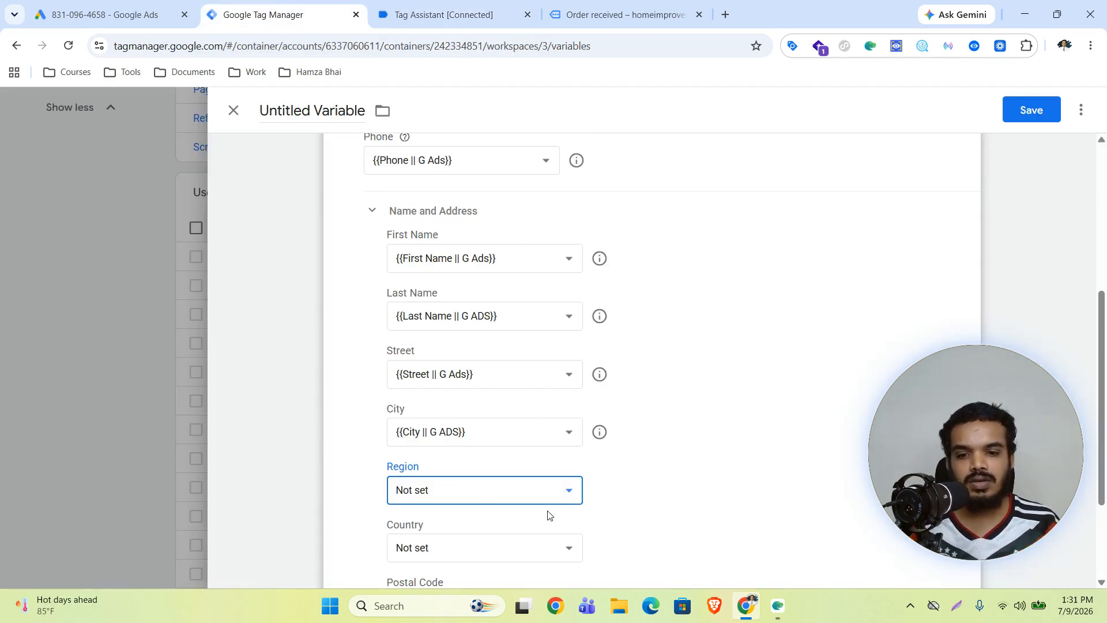
pyautogui.click(542, 493)
pyautogui.scroll(-5, 487, 369)
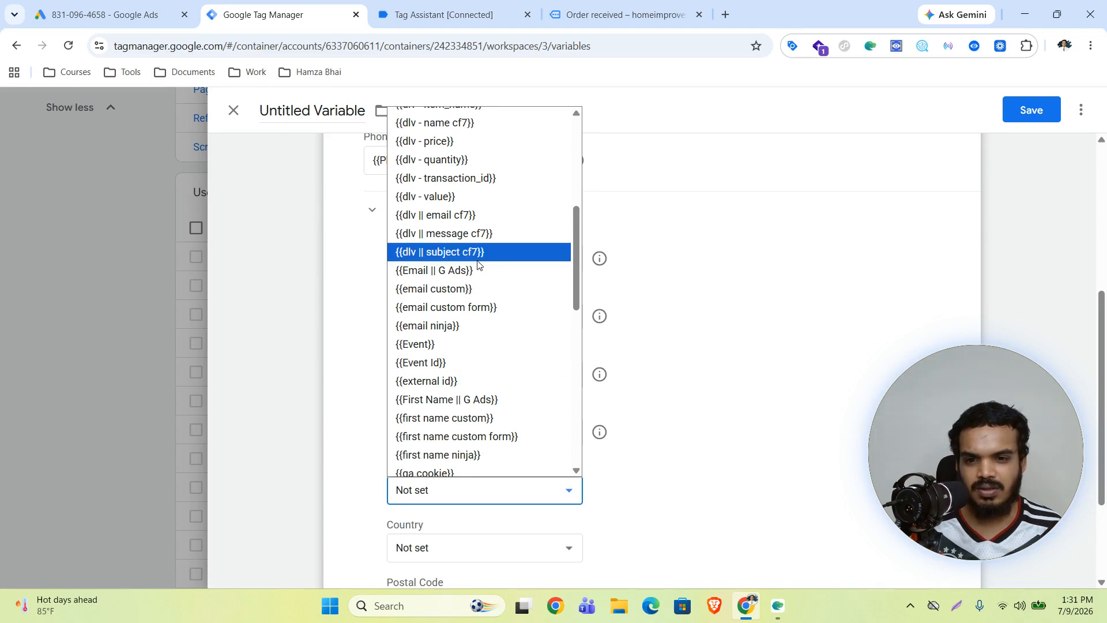
pyautogui.scroll(-3, 481, 346)
pyautogui.scroll(-7, 484, 288)
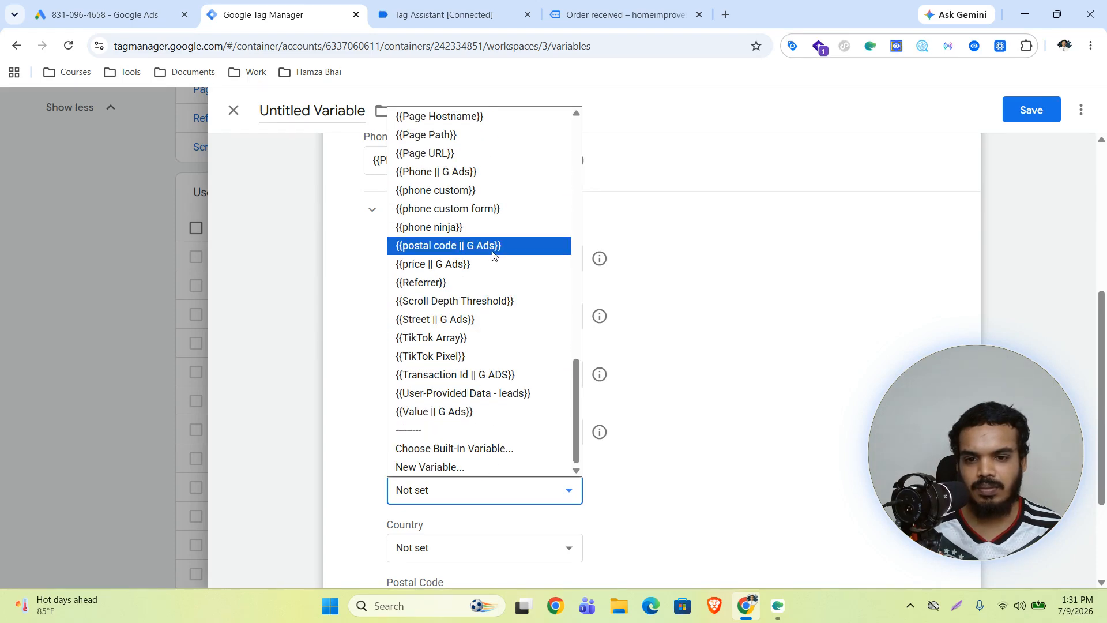
pyautogui.scroll(3, 448, 326)
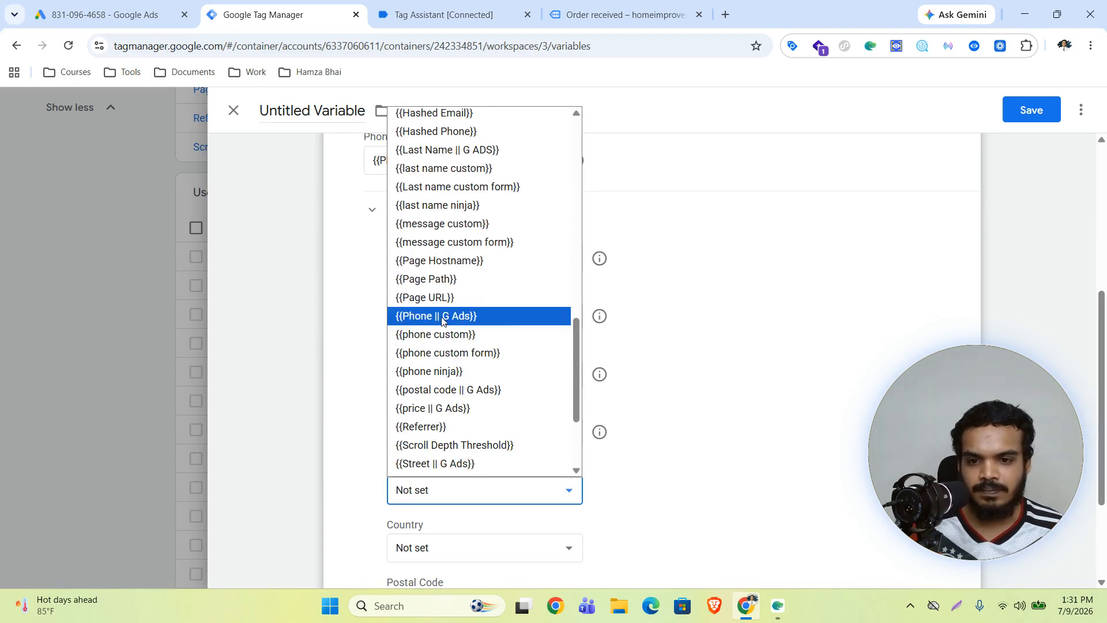
pyautogui.scroll(3, 443, 320)
pyautogui.scroll(3, 458, 222)
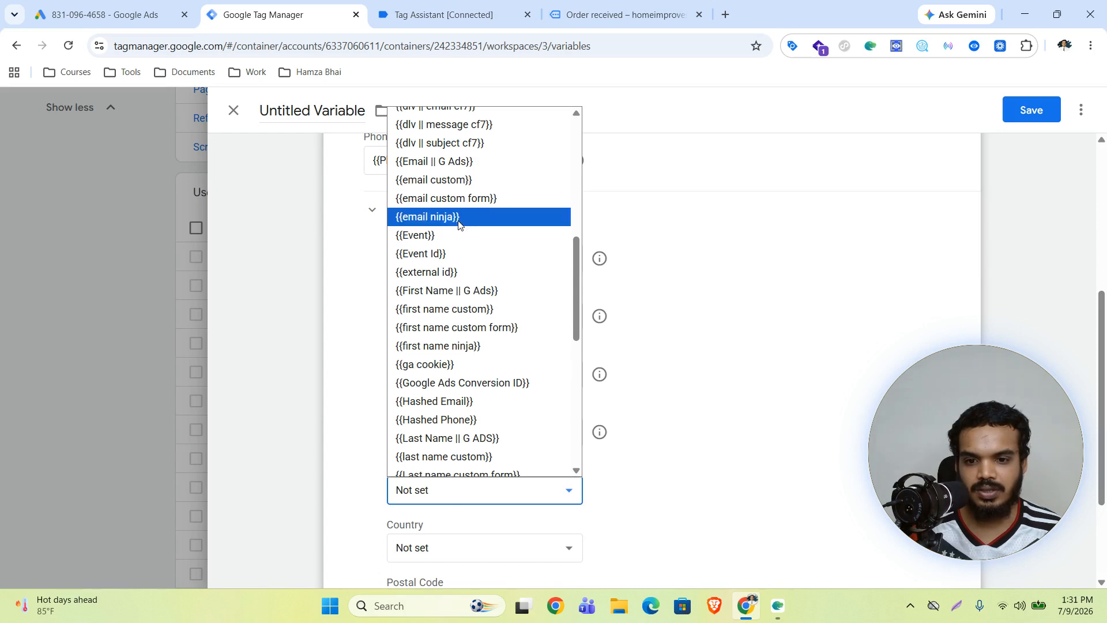
pyautogui.scroll(8, 458, 222)
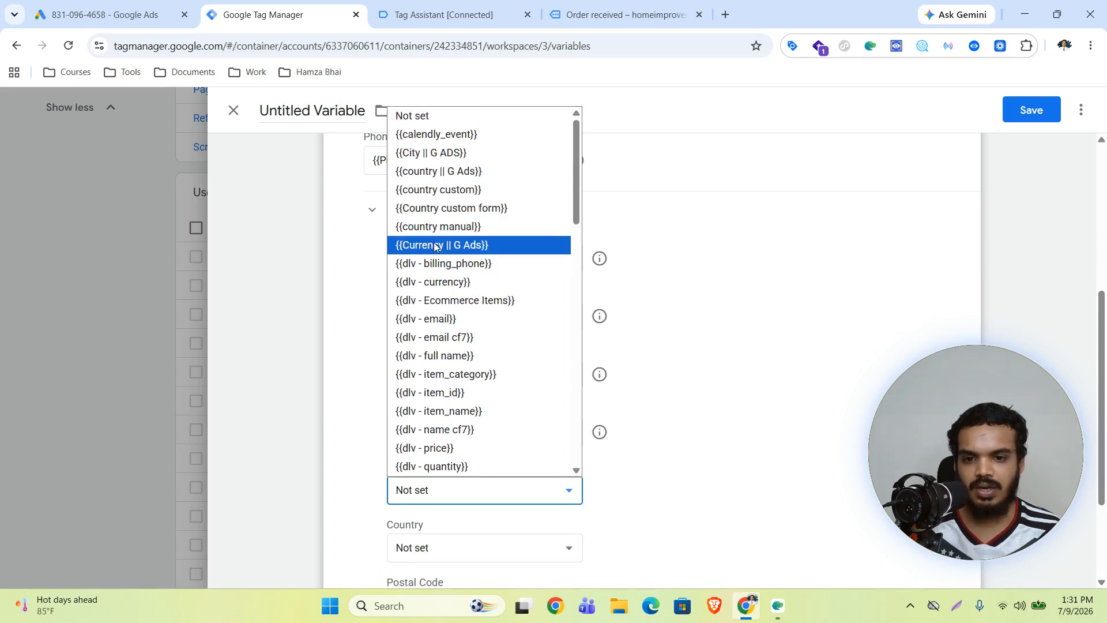
pyautogui.click(454, 171)
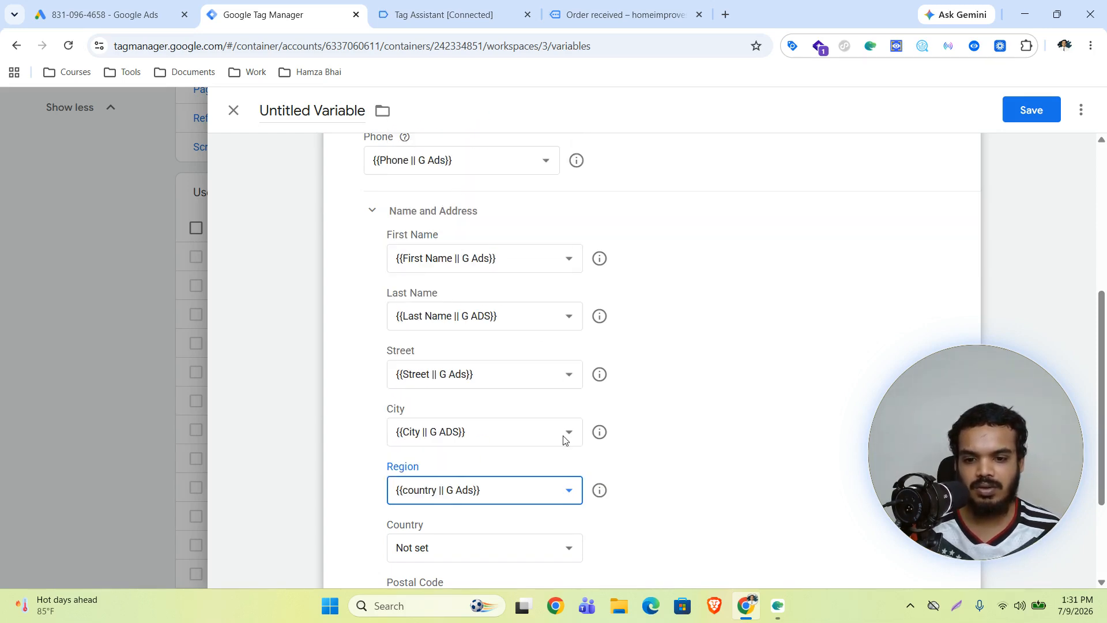
# Map Country to {{country || G Ads}} and Postal Code to {{postal code || G Ads}}
pyautogui.scroll(-1, 565, 440)
pyautogui.click(457, 485)
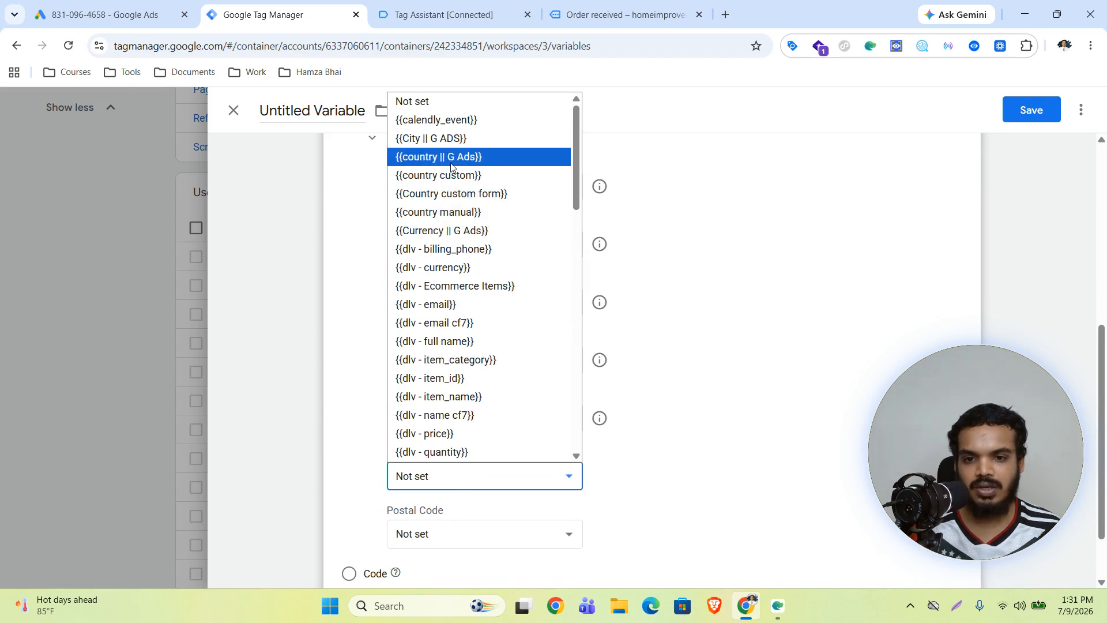
pyautogui.click(475, 161)
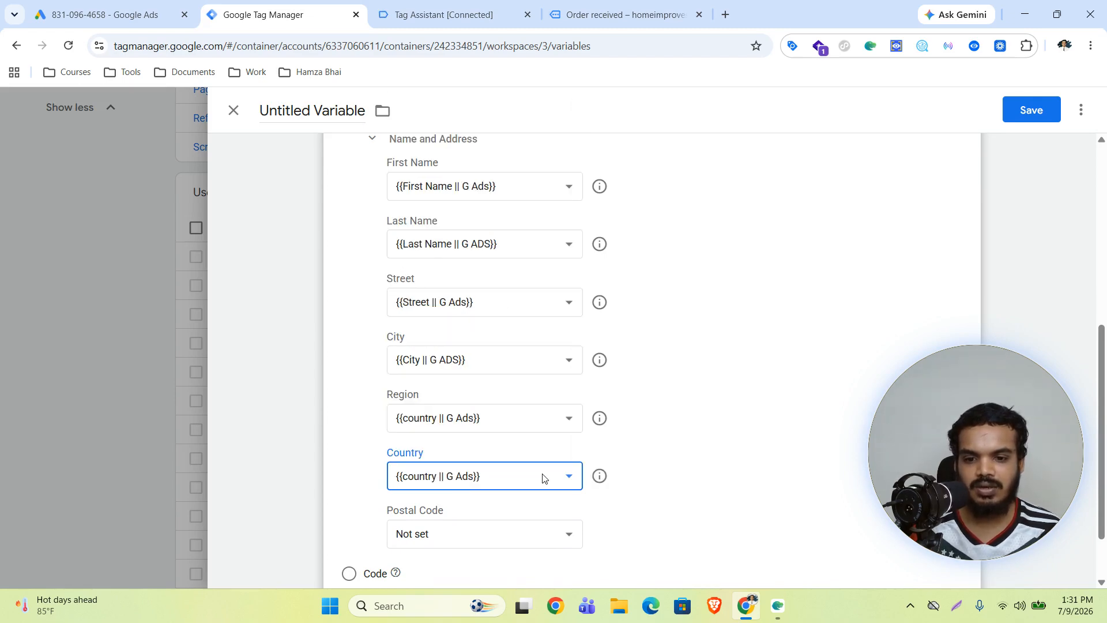
pyautogui.scroll(-1, 544, 478)
pyautogui.click(486, 464)
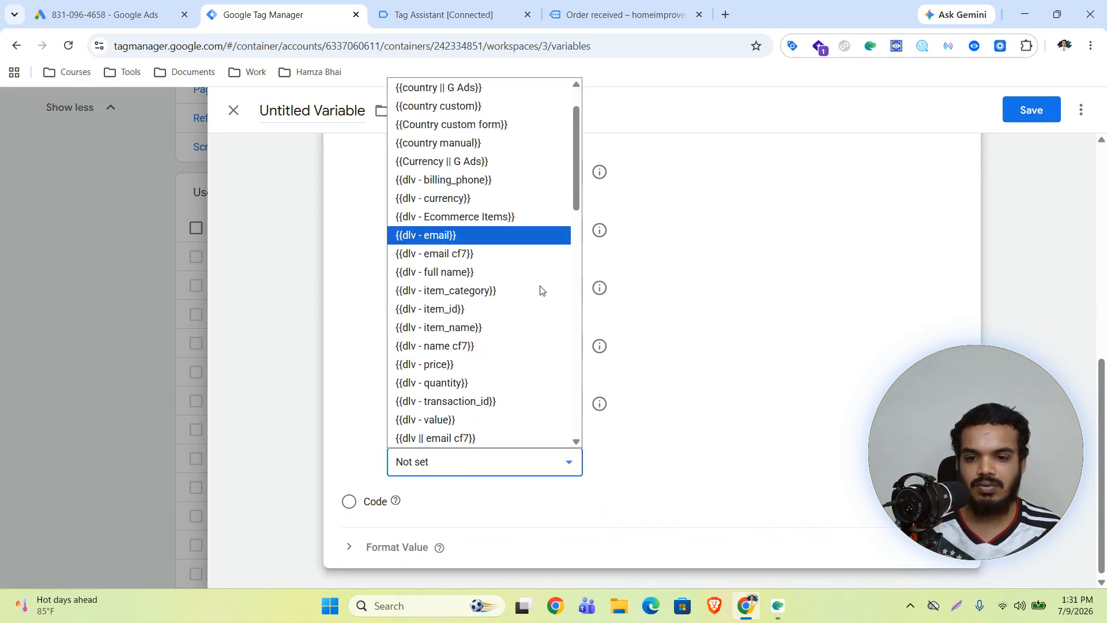
pyautogui.scroll(-10, 542, 290)
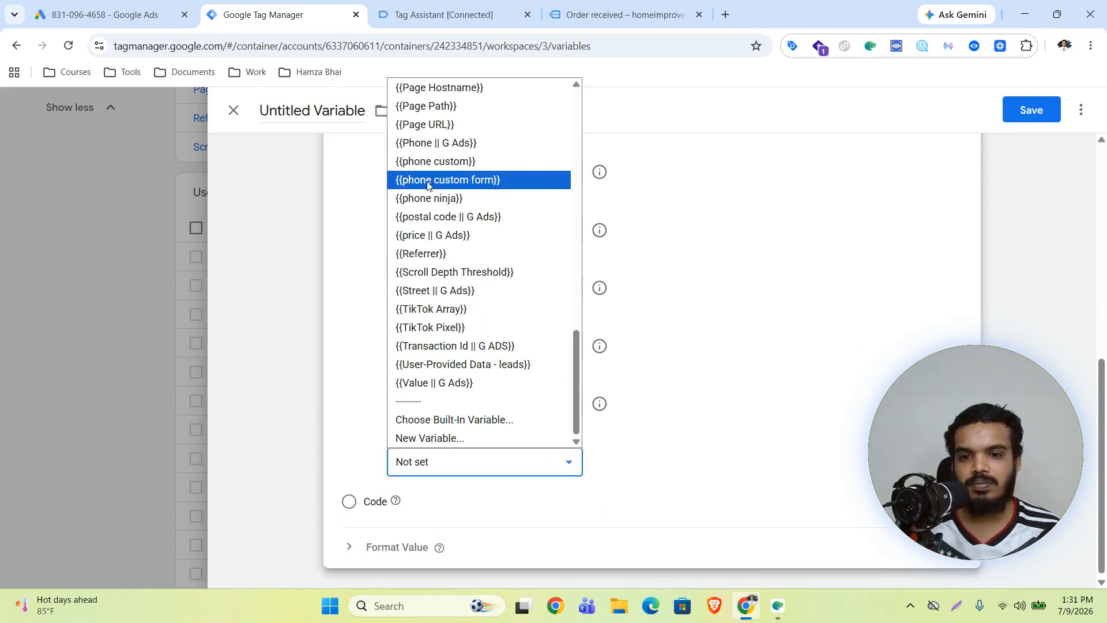
pyautogui.click(437, 218)
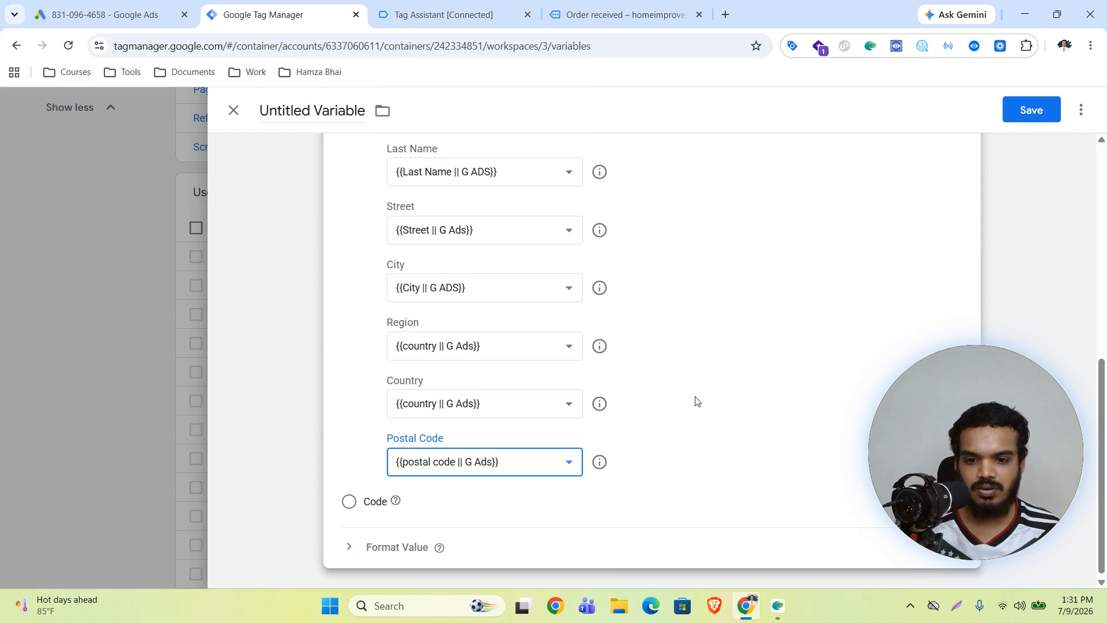
# Review the field mappings and save the variable under the name User-Provided Data || Purchase
pyautogui.scroll(2, 695, 399)
pyautogui.scroll(1, 542, 202)
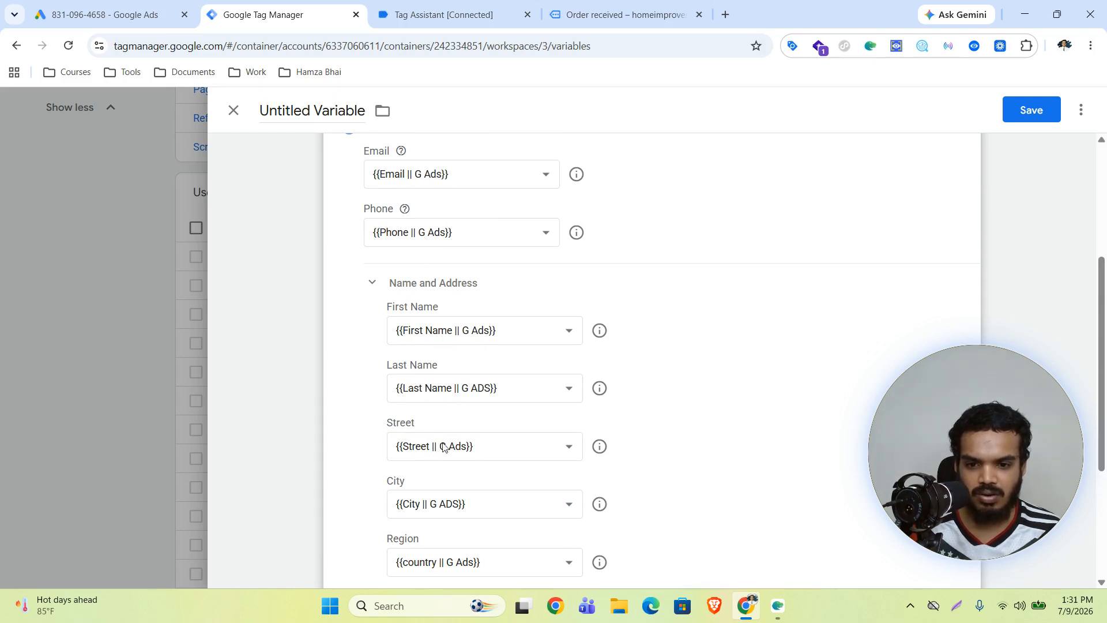
pyautogui.scroll(-1, 440, 504)
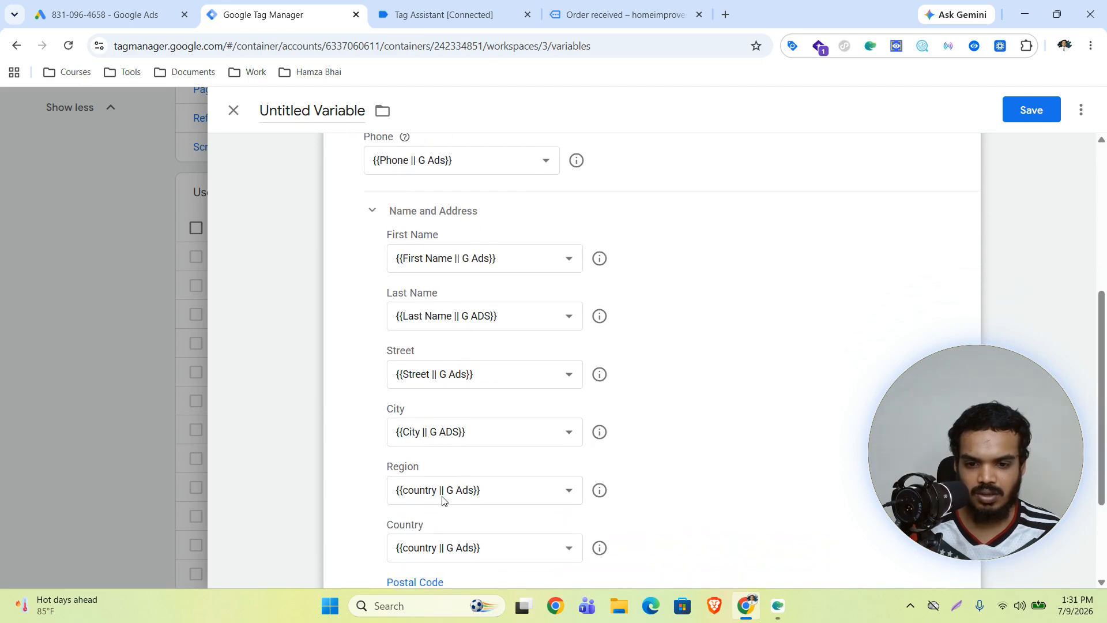
pyautogui.scroll(-2, 440, 497)
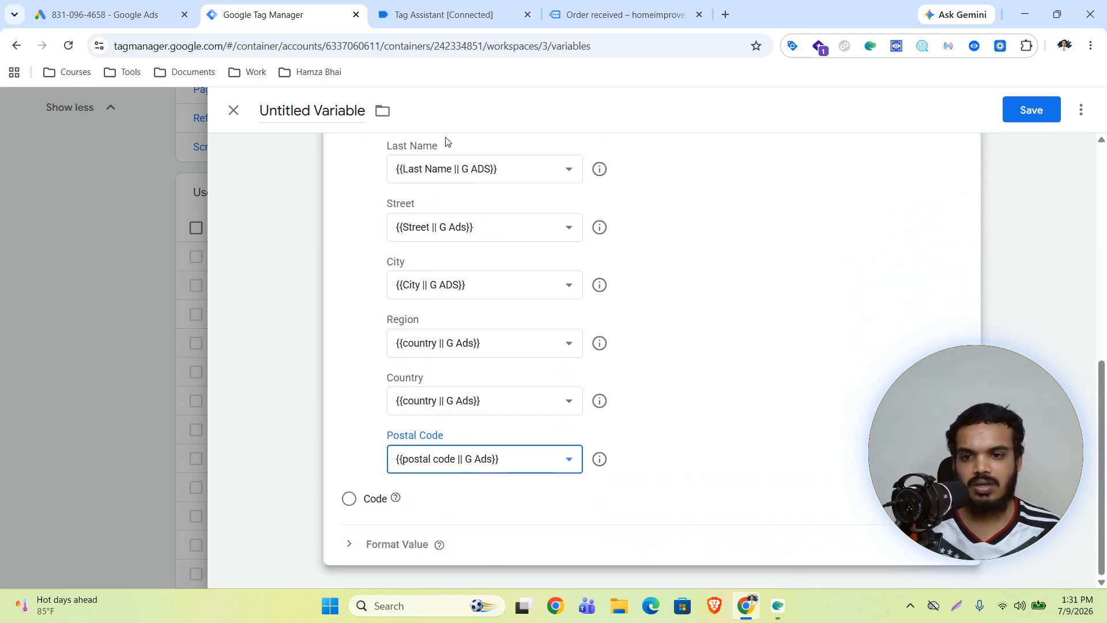
pyautogui.click(1031, 105)
pyautogui.click(519, 287)
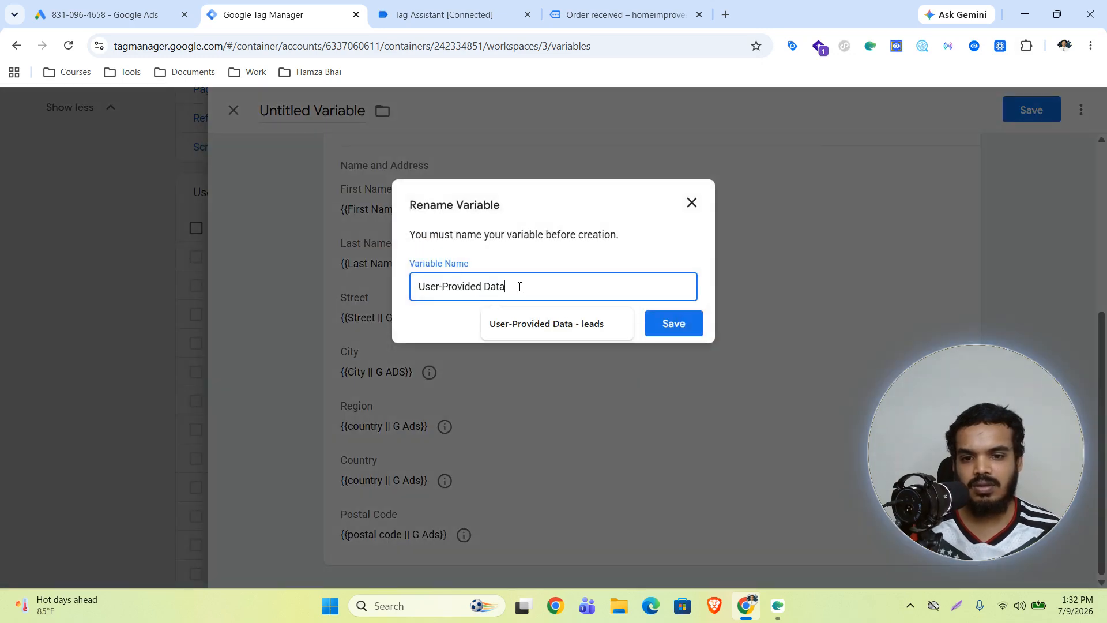
pyautogui.write('|')
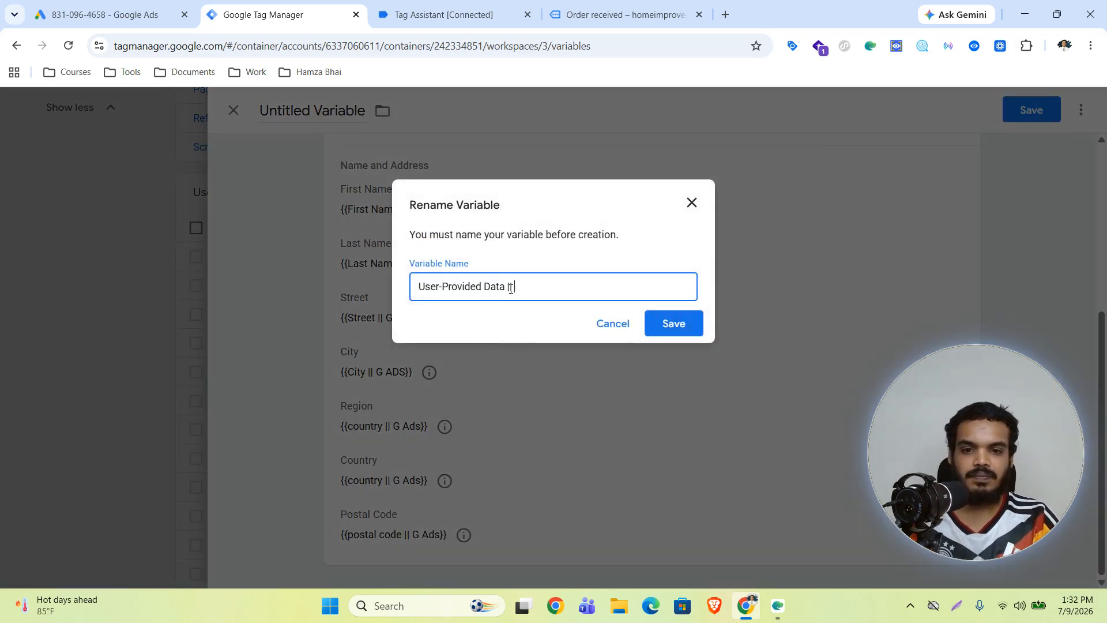
pyautogui.write(' Pur')
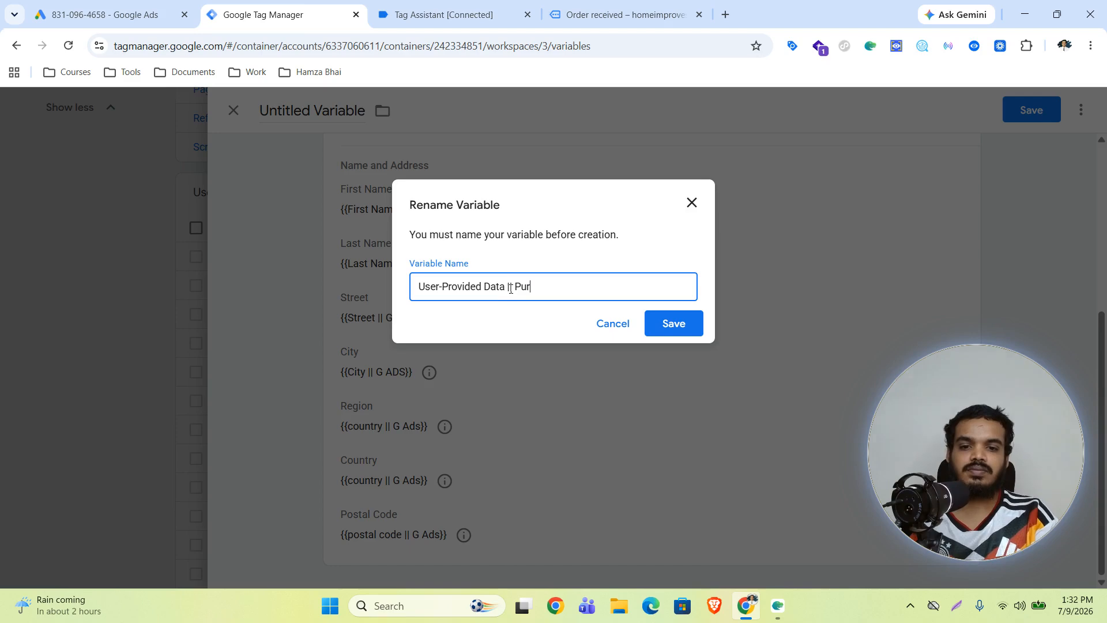
pyautogui.write('chase')
pyautogui.click(672, 323)
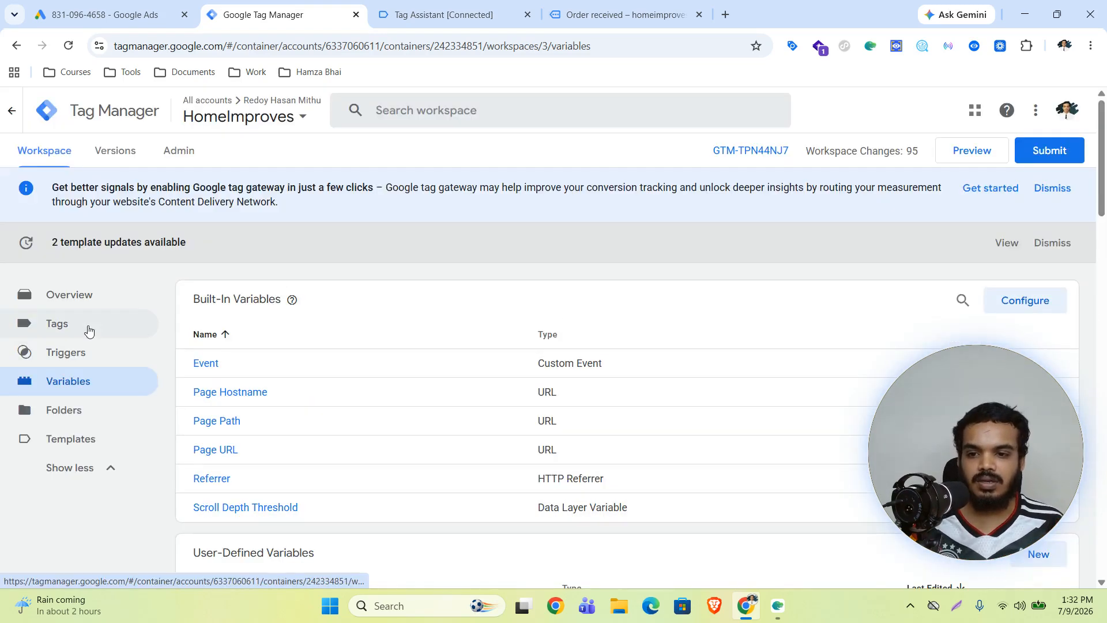
# Create a new tag of the type Google Ads User-provided Data Event
pyautogui.click(88, 329)
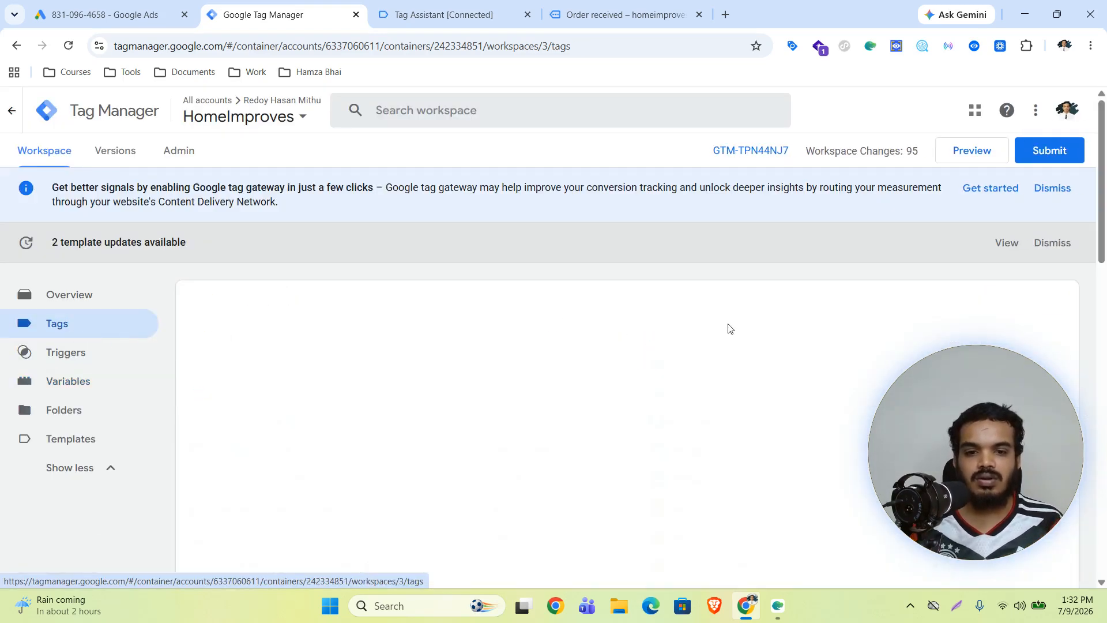
pyautogui.click(1038, 300)
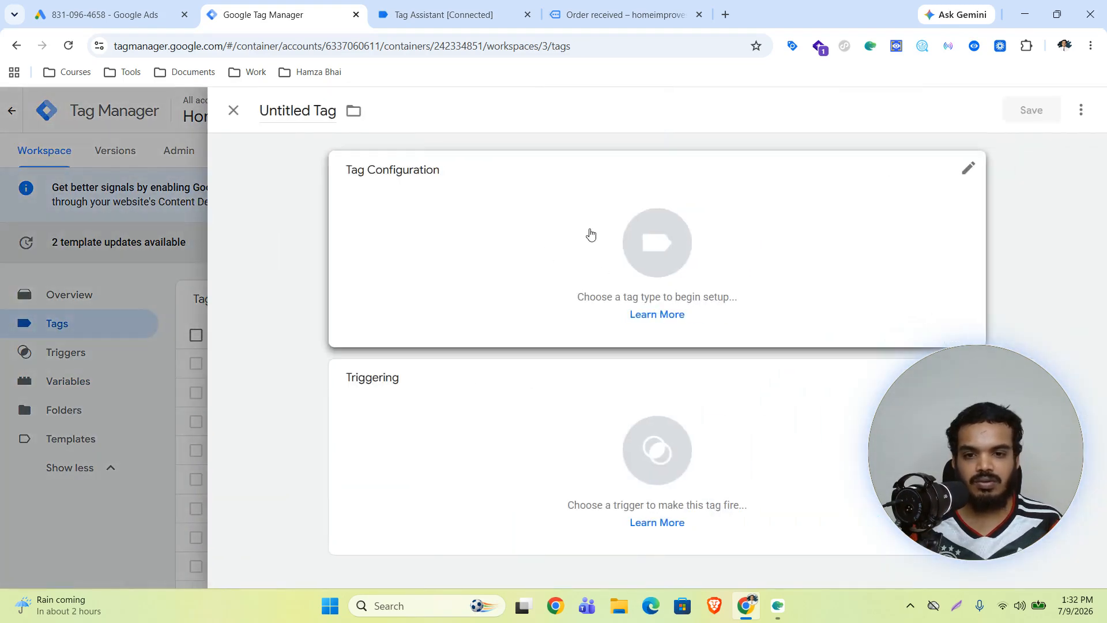
pyautogui.click(591, 234)
pyautogui.click(761, 277)
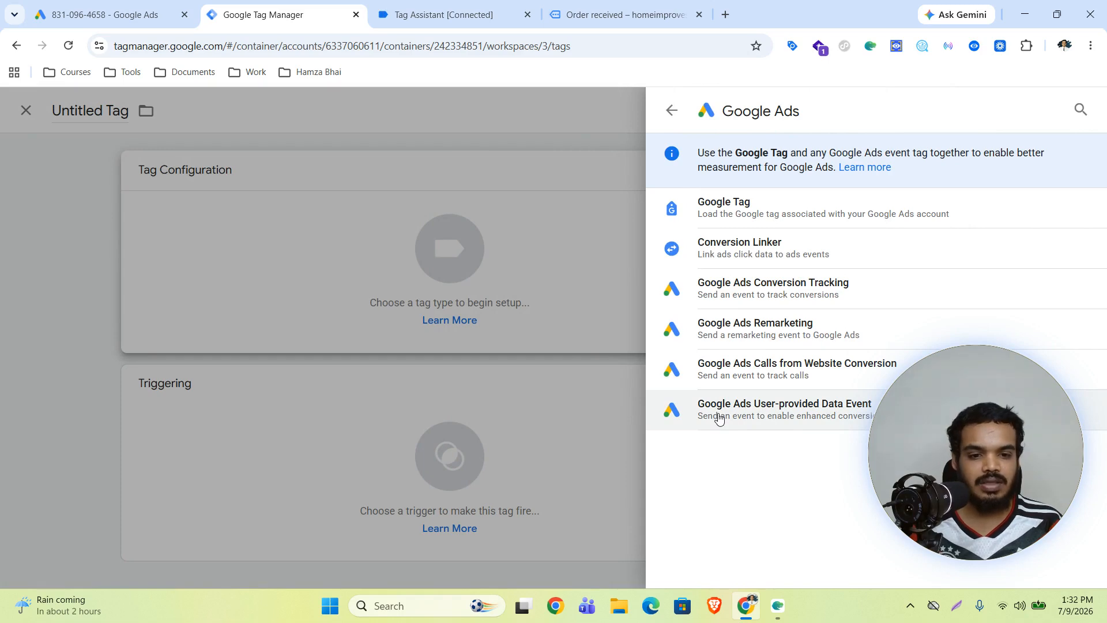
pyautogui.click(739, 414)
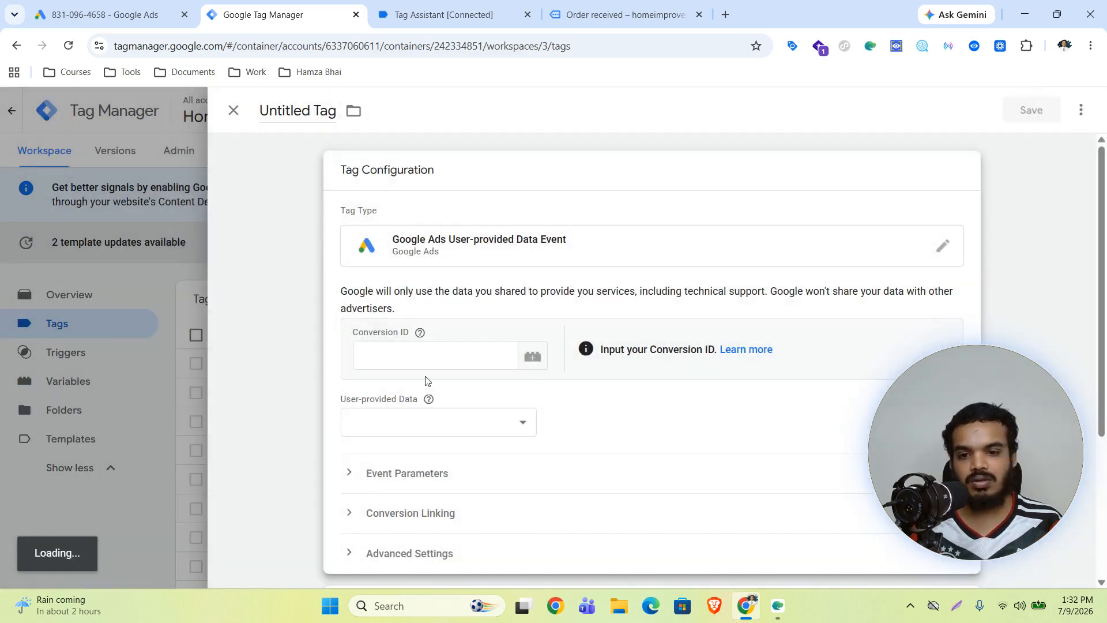
# Set the tag's Conversion ID to {{Google Ads Conversion ID}} and its User-provided Data to {{User-Provided Data || Purchase}}
pyautogui.click(408, 362)
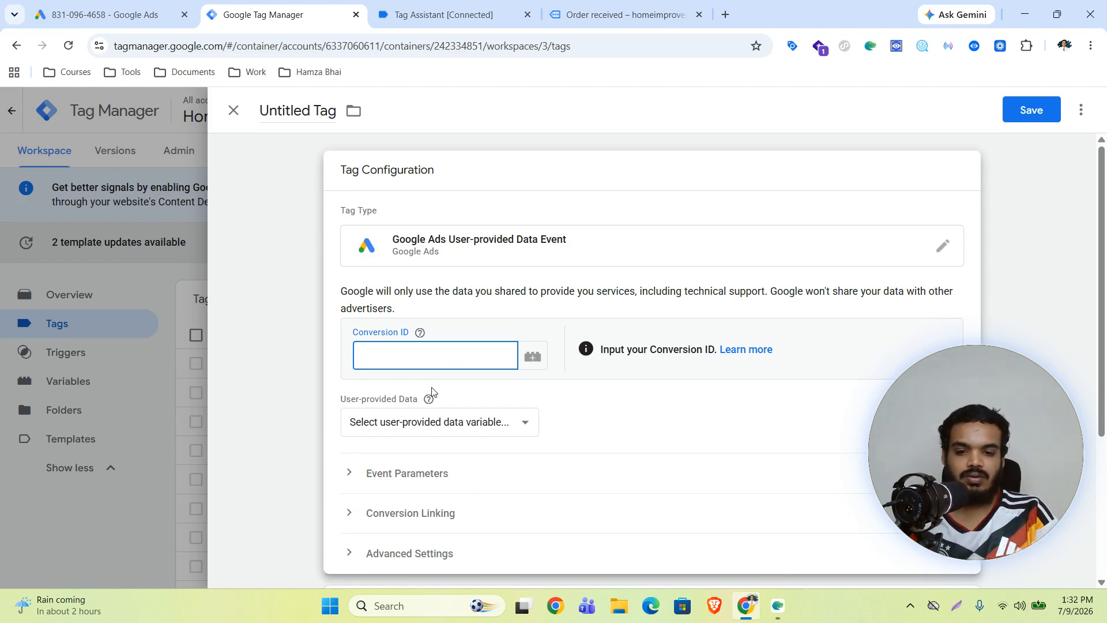
pyautogui.write('{{conv')
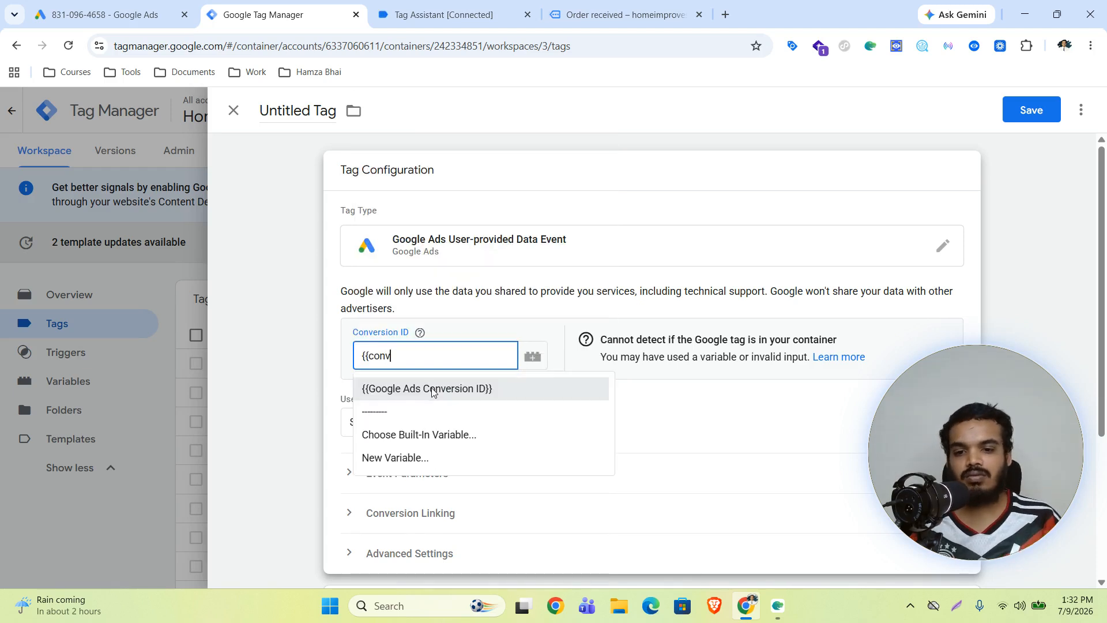
pyautogui.click(434, 390)
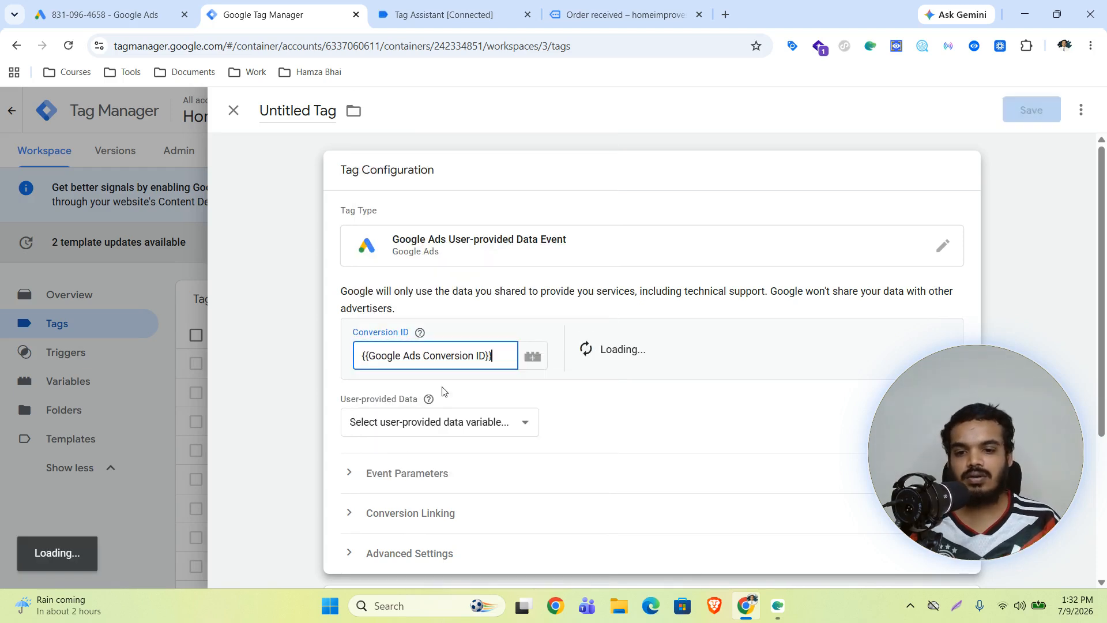
pyautogui.click(522, 428)
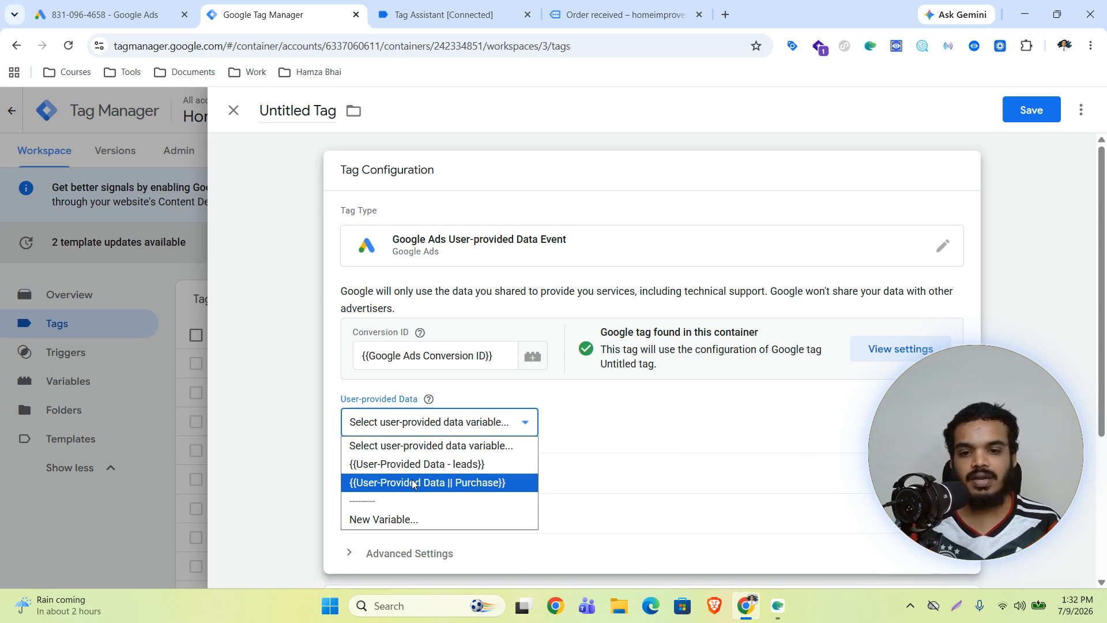
pyautogui.click(477, 485)
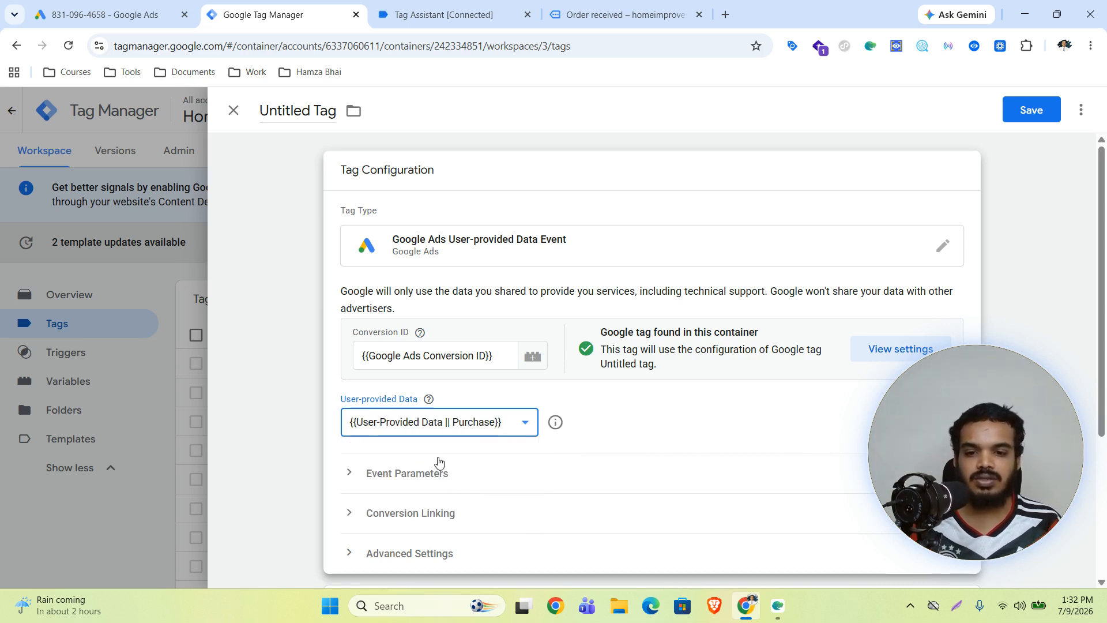
# Assign the purchase custom event trigger and save the tag under the name Google Ads User-provided Data Event
pyautogui.scroll(-4, 557, 423)
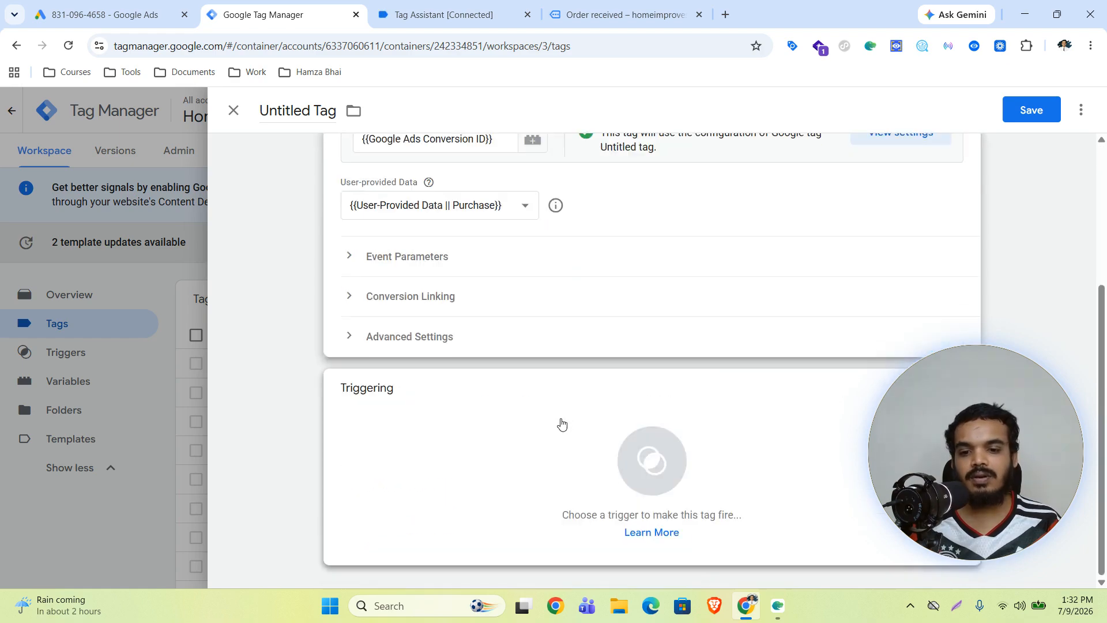
pyautogui.click(652, 459)
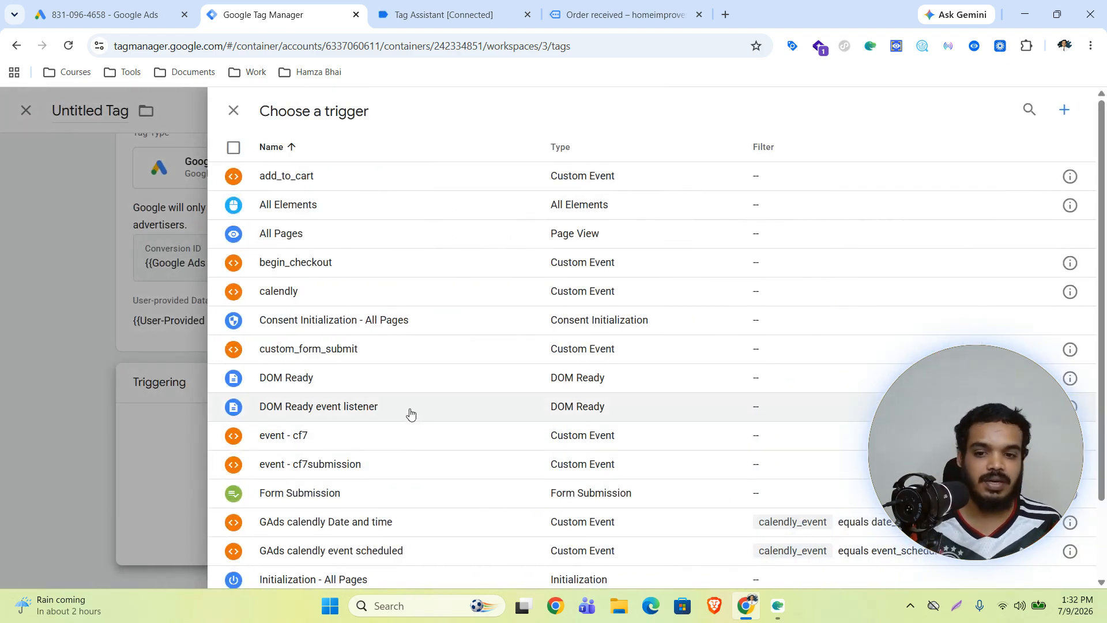
pyautogui.scroll(-3, 411, 412)
pyautogui.click(291, 546)
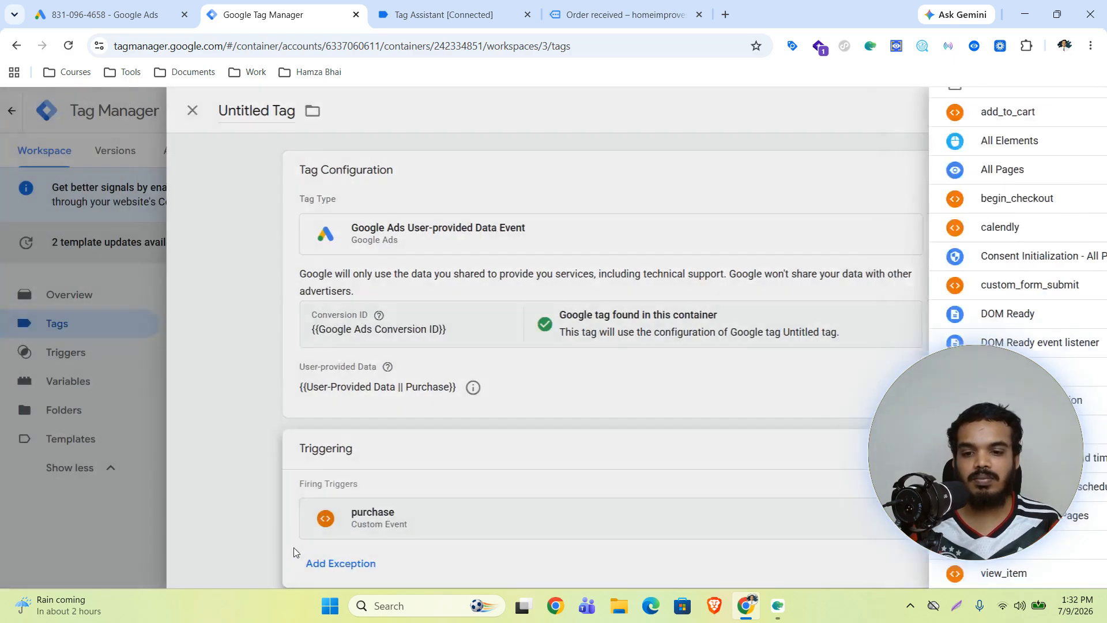
pyautogui.click(1029, 115)
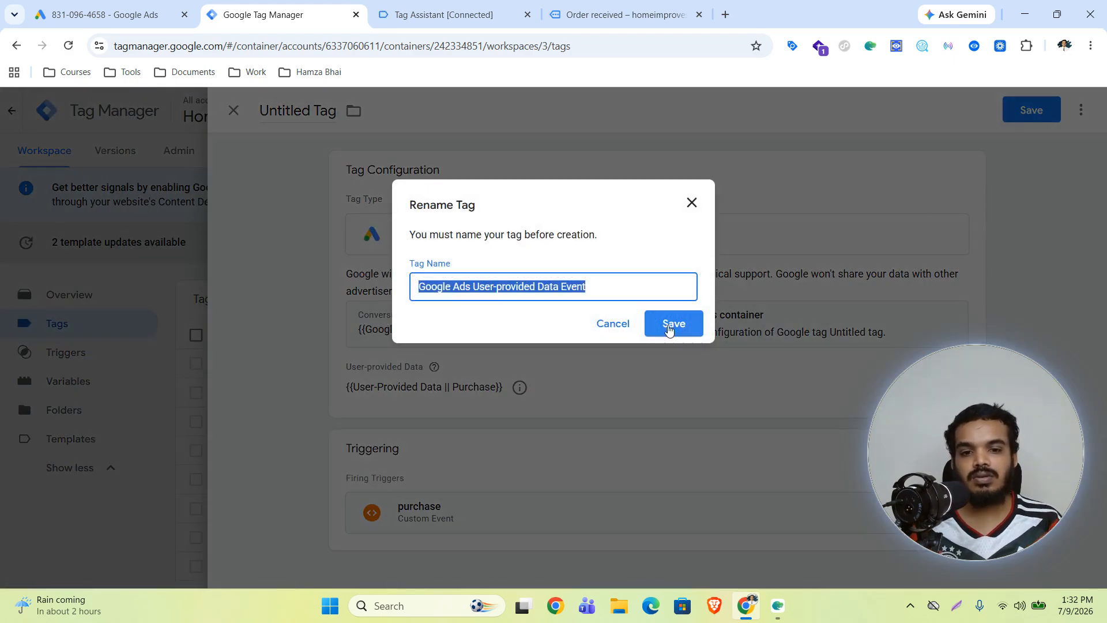
pyautogui.click(672, 322)
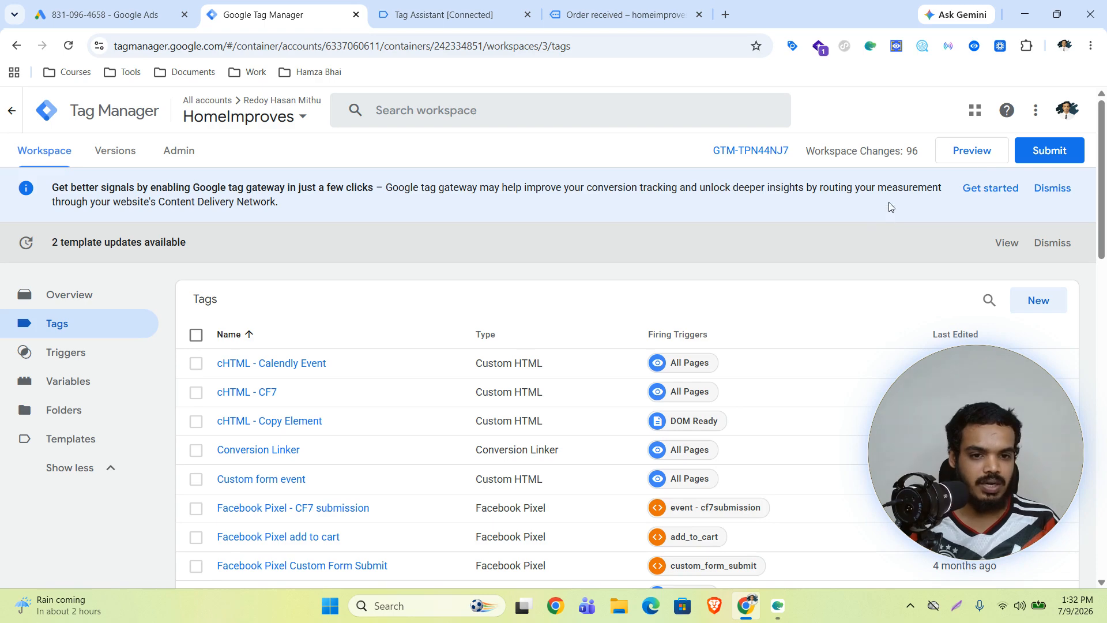
# Start a preview of the container, then switch to Google Ads and finish the purchase conversion setup
pyautogui.click(961, 153)
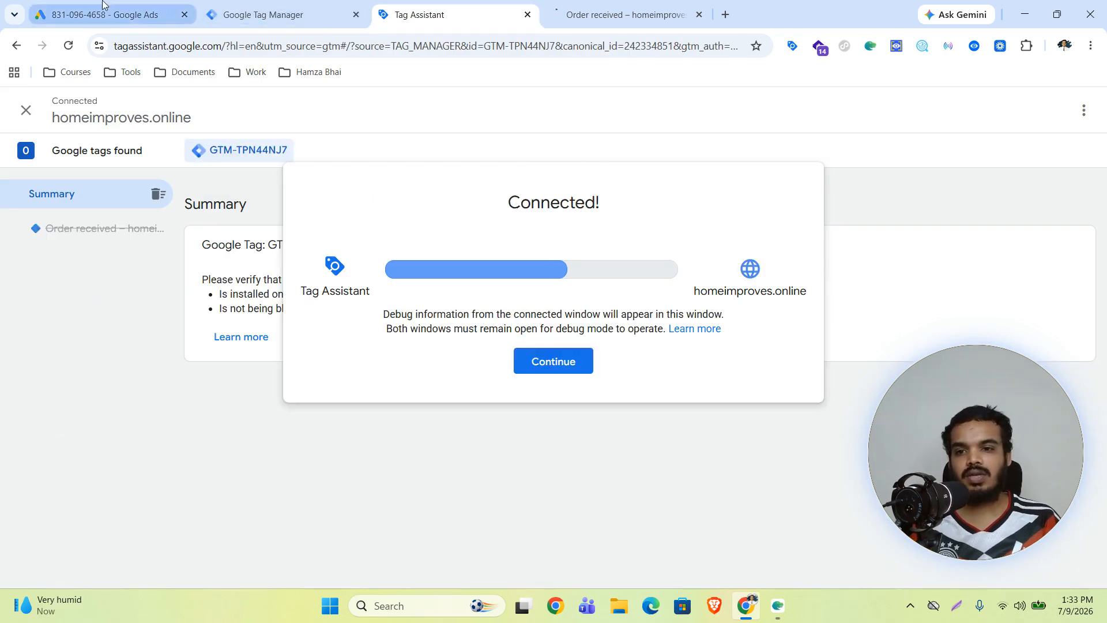
pyautogui.click(102, 4)
pyautogui.scroll(-3, 499, 430)
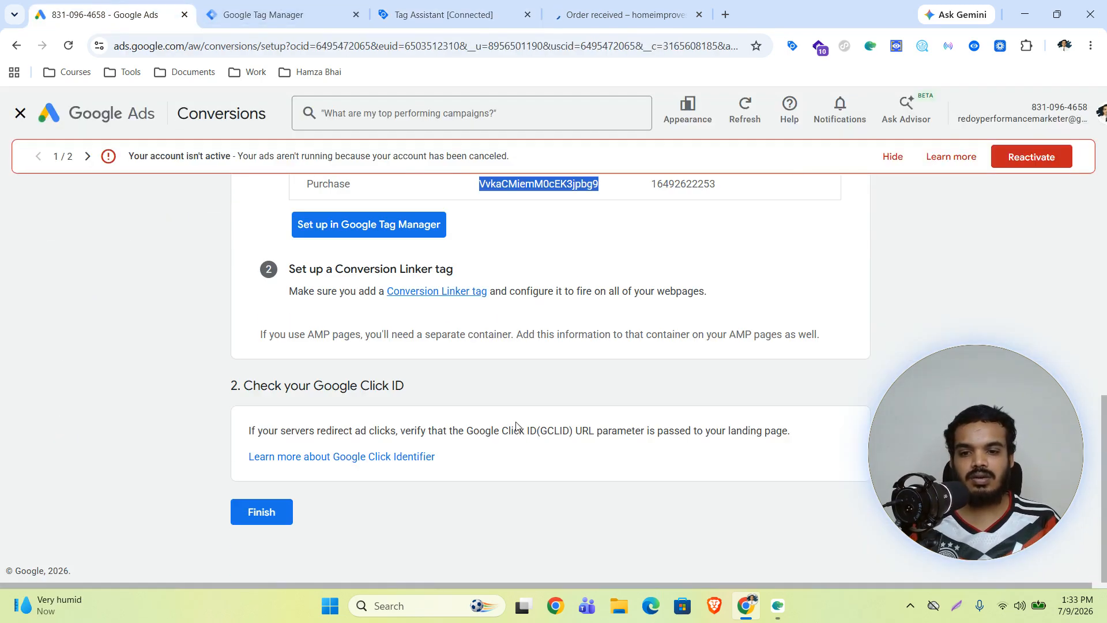
pyautogui.click(257, 527)
# Switch to Tag Assistant and continue into the connected debug session for homeimproves.online
pyautogui.click(611, 14)
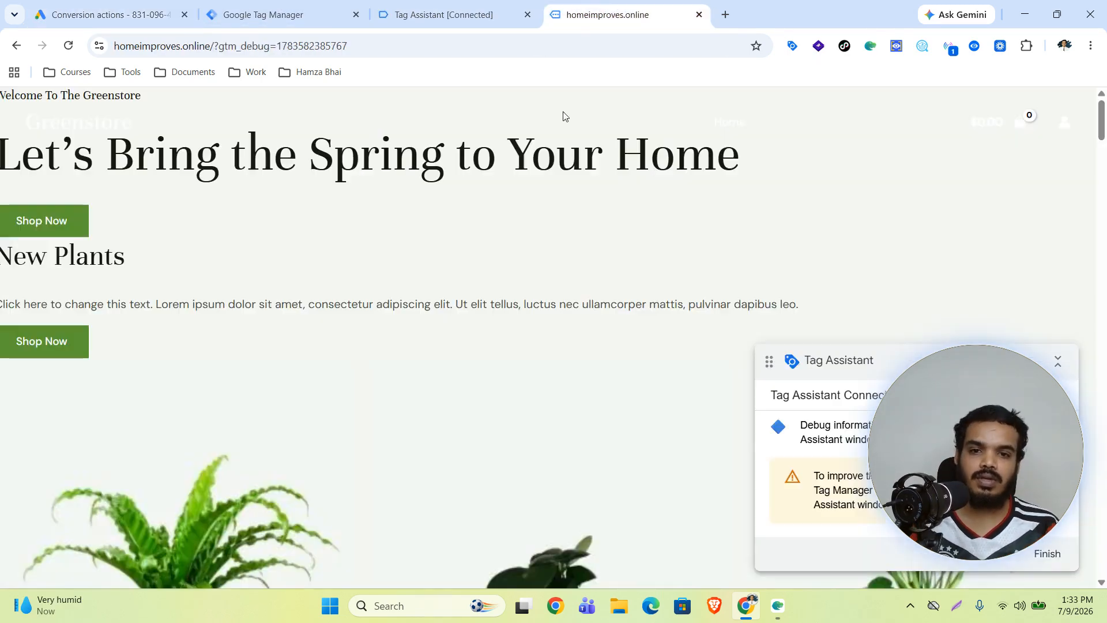
pyautogui.click(283, 14)
pyautogui.click(442, 16)
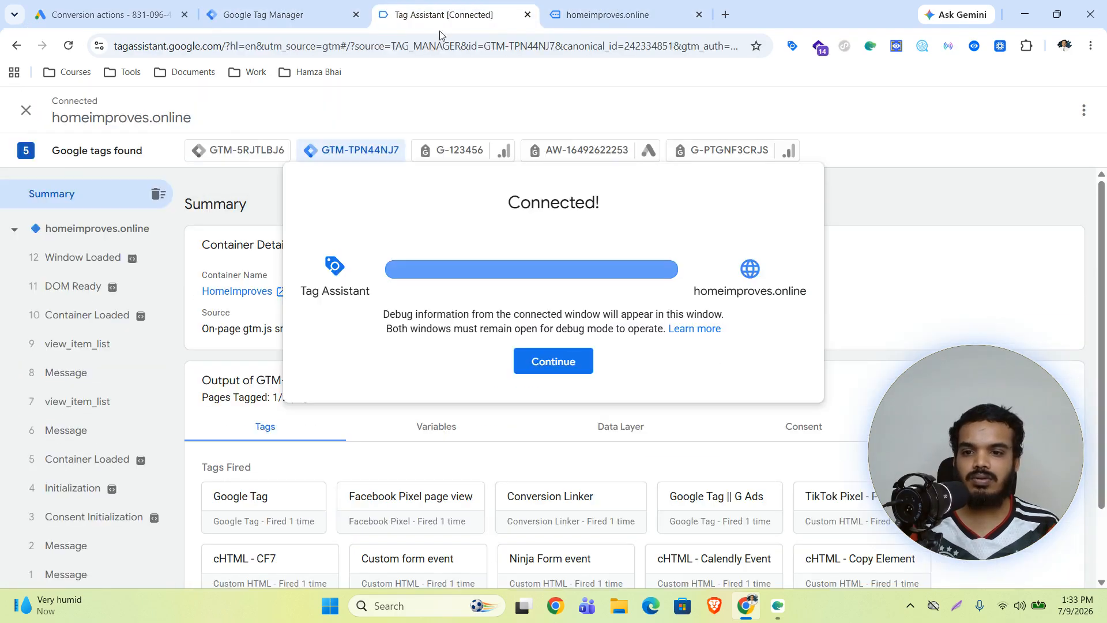
pyautogui.click(537, 370)
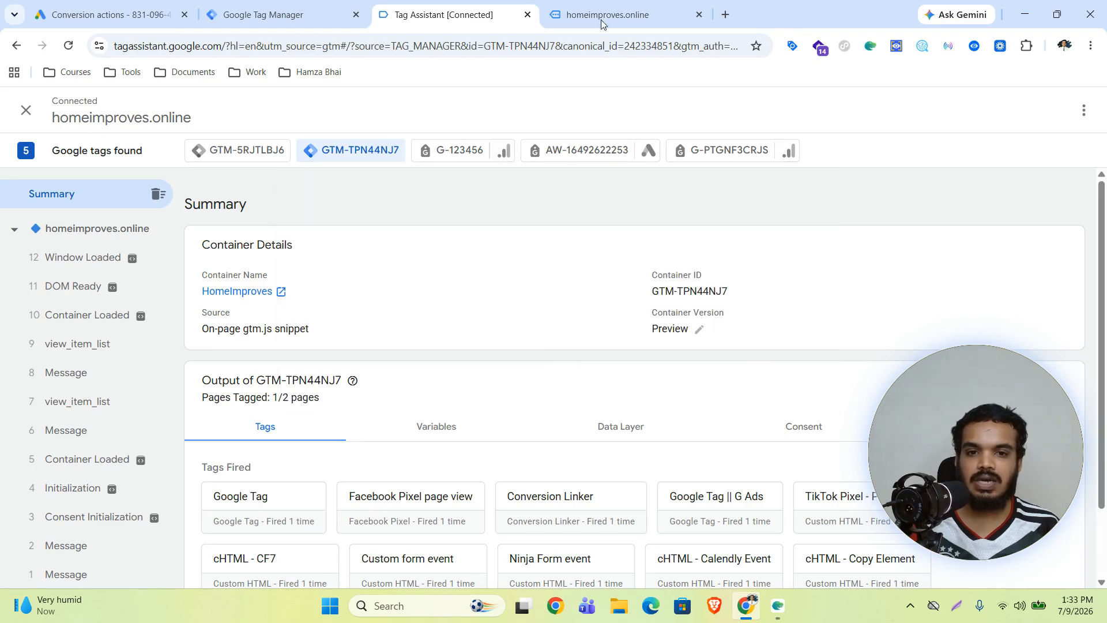
# Open the Bird of Paradise product in the connected store and add one to the cart
pyautogui.click(601, 16)
pyautogui.scroll(-5, 552, 327)
pyautogui.scroll(-5, 551, 346)
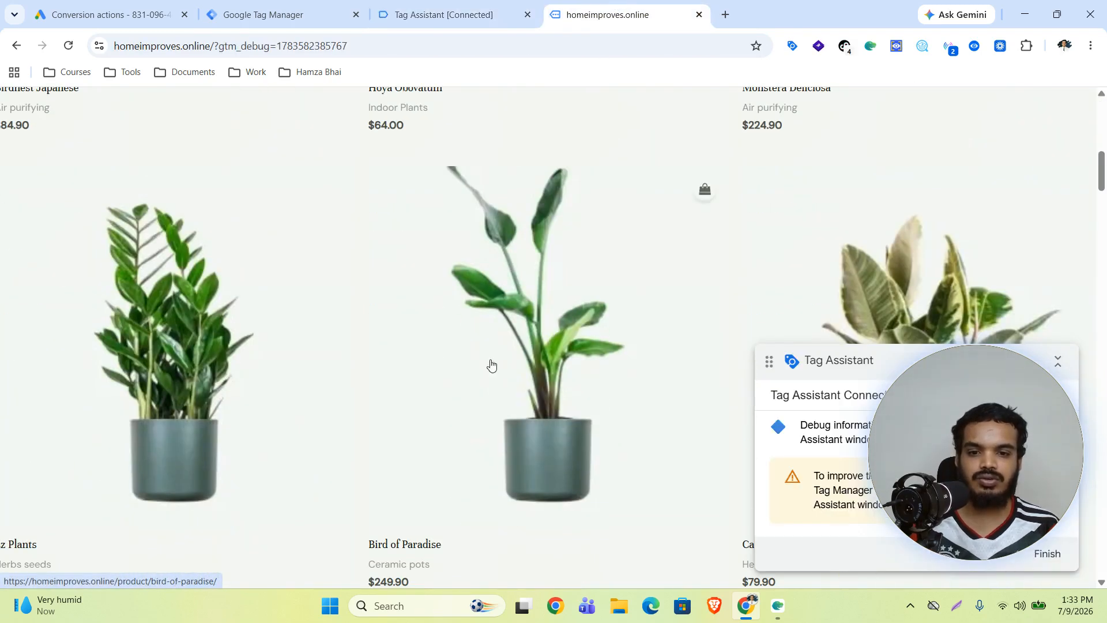
pyautogui.click(494, 459)
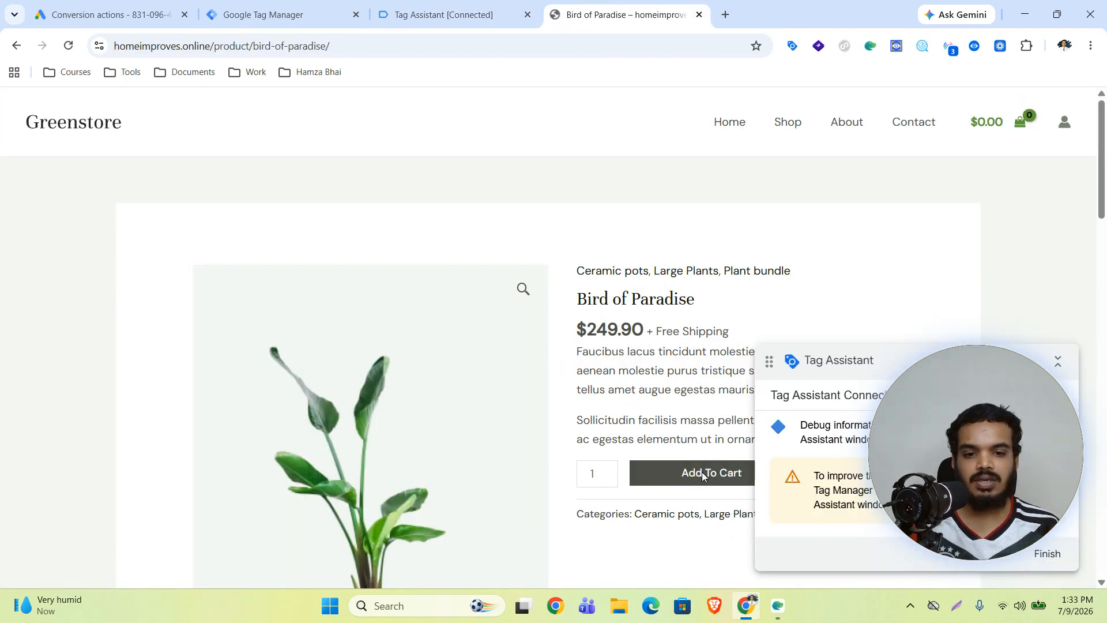
pyautogui.click(699, 477)
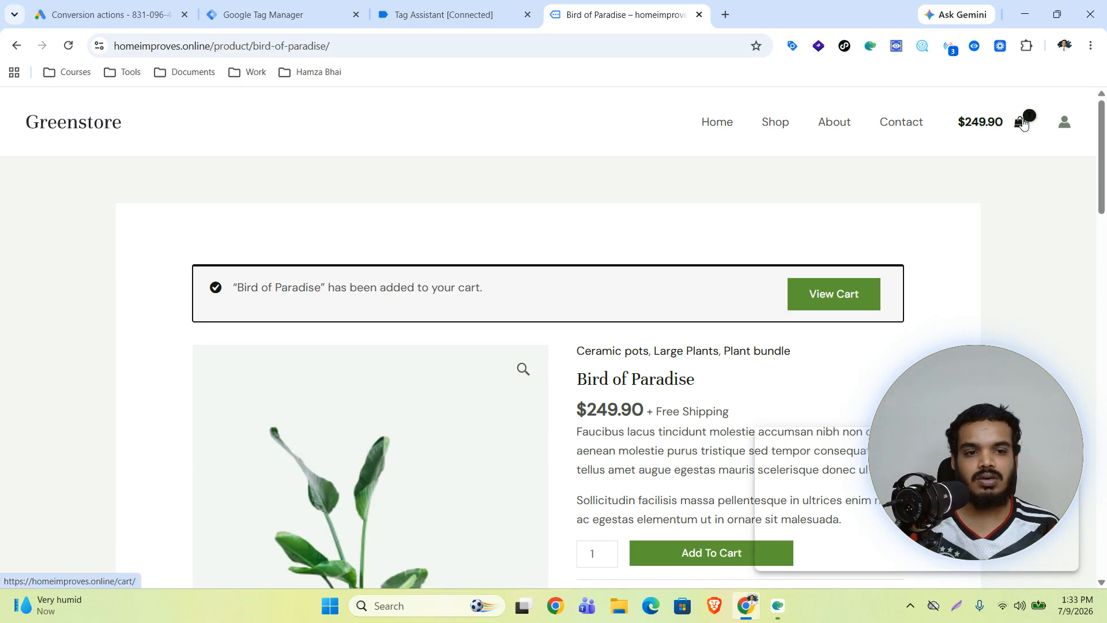
# Proceed from the cart to checkout, fill in the street address from the saved suggestion, and place the cash-on-delivery order
pyautogui.click(1020, 121)
pyautogui.click(740, 561)
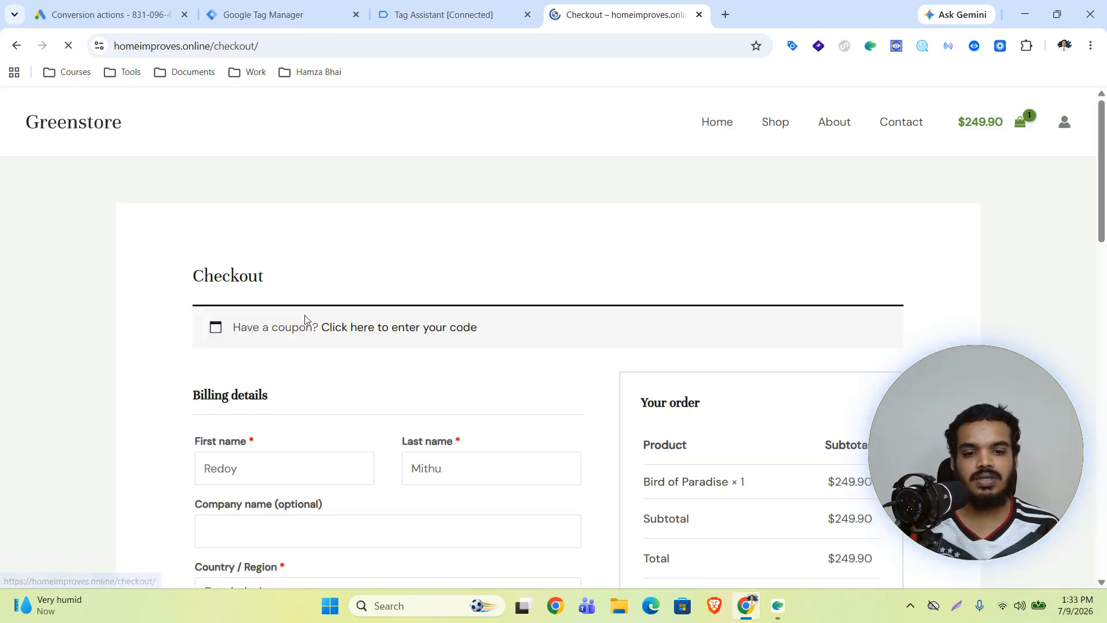
pyautogui.scroll(-6, 429, 296)
pyautogui.click(349, 220)
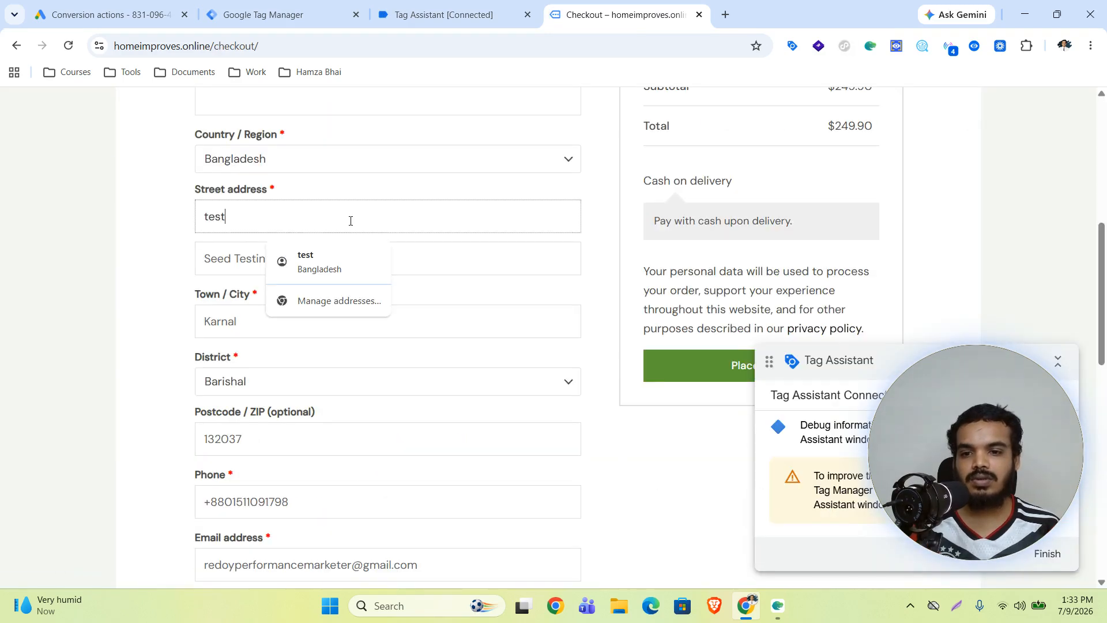
pyautogui.click(331, 251)
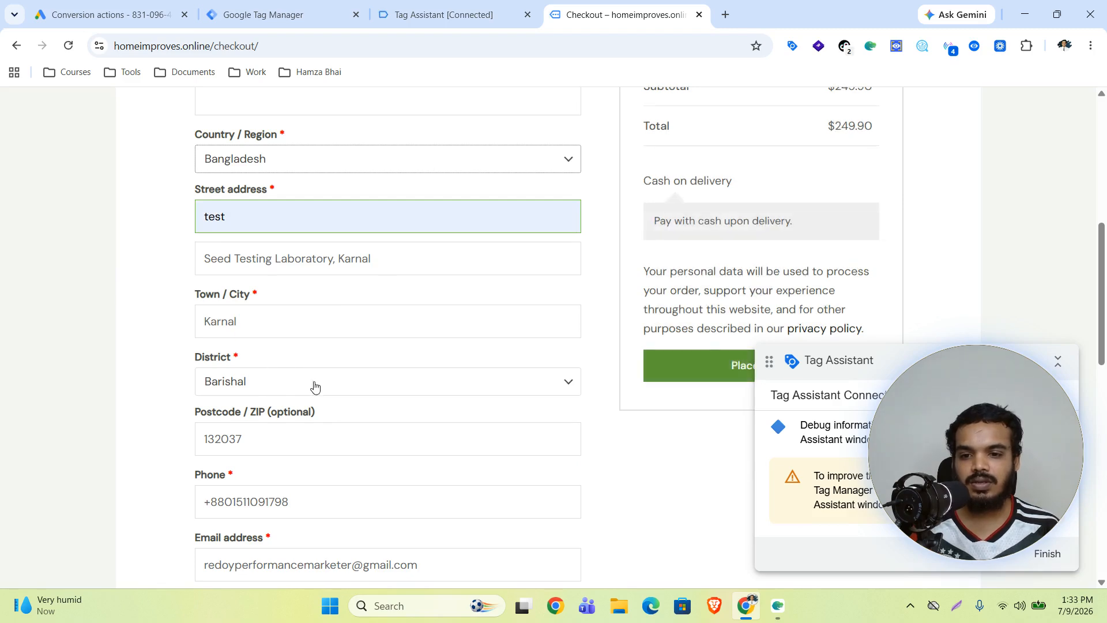
pyautogui.scroll(-1, 404, 369)
pyautogui.click(723, 296)
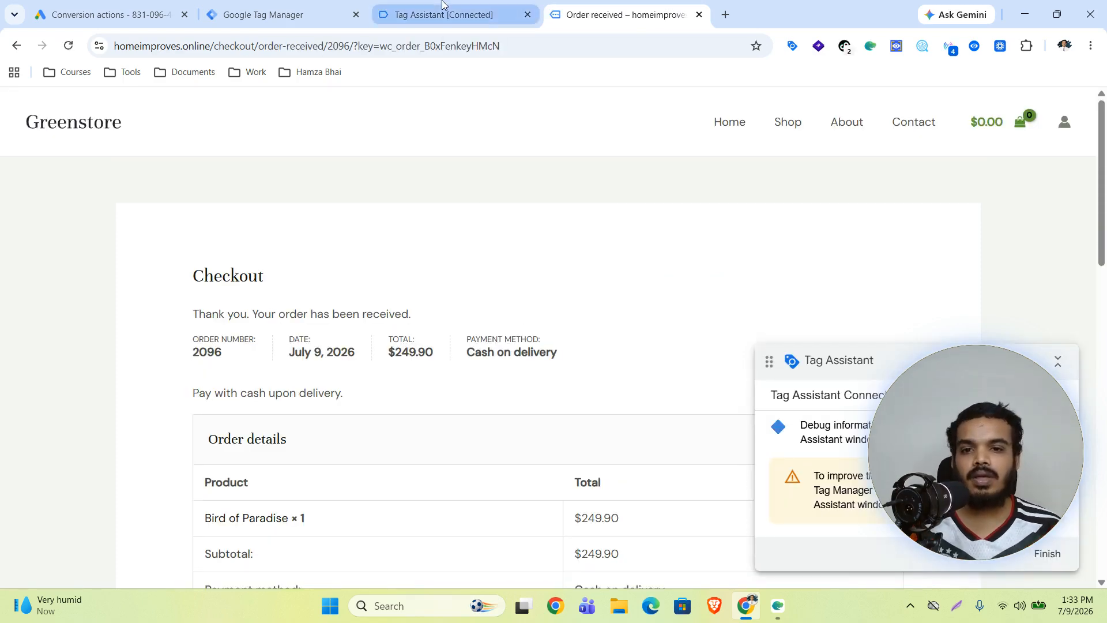
# Inspect the fired Google Ads || Purchase tag of Tag Assistant's purchase event and compare its transaction ID with the store's order number
pyautogui.click(444, 15)
pyautogui.click(82, 438)
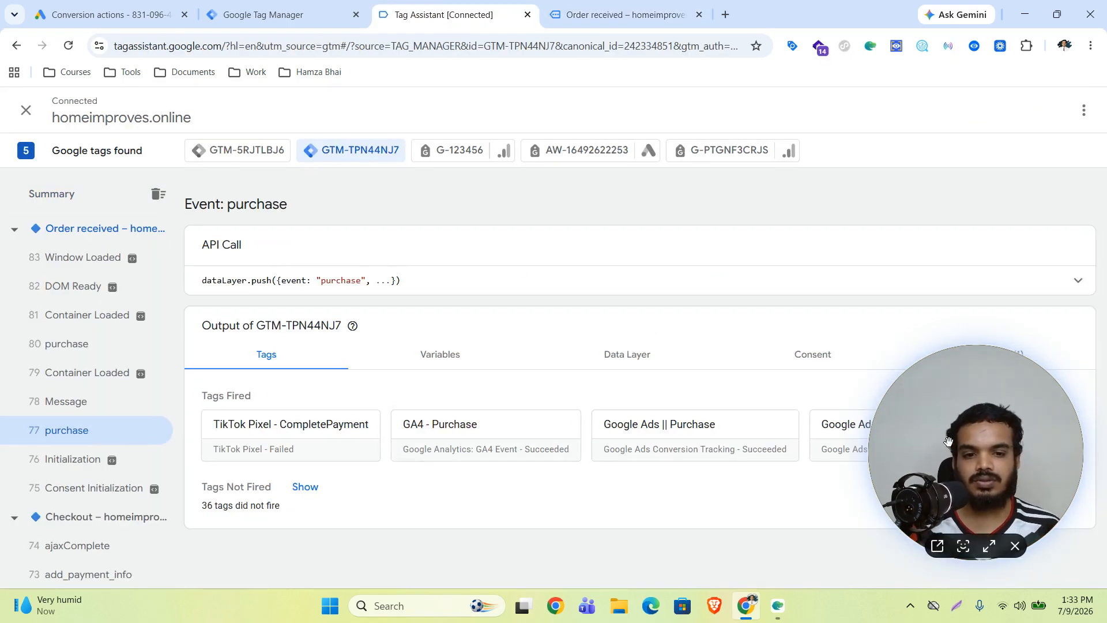
pyautogui.moveTo(950, 443); pyautogui.dragTo(856, 170)
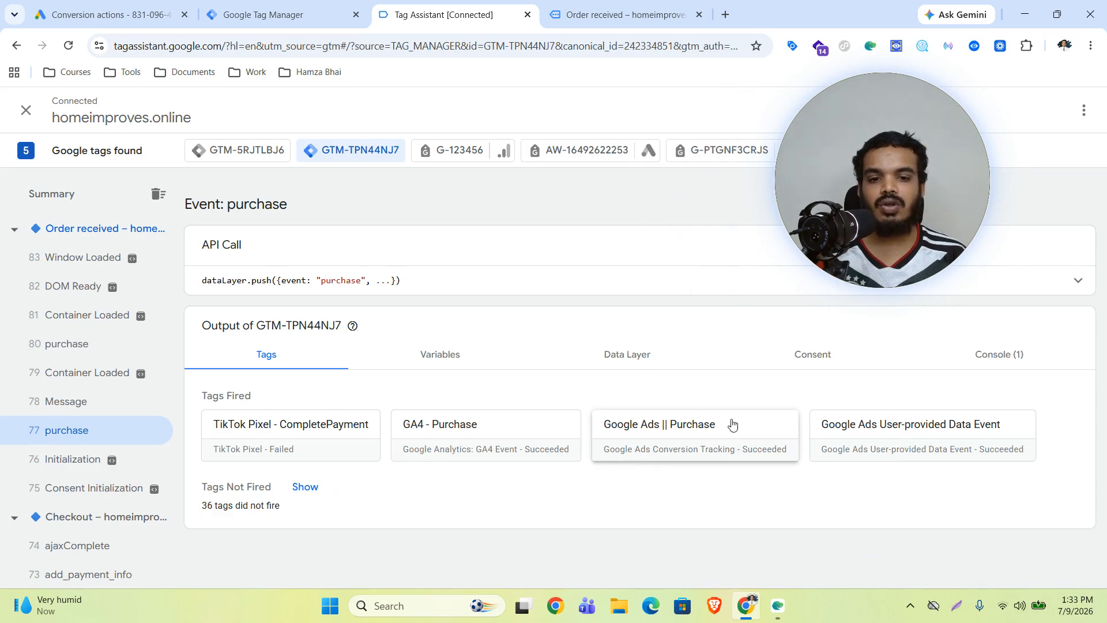
pyautogui.click(683, 436)
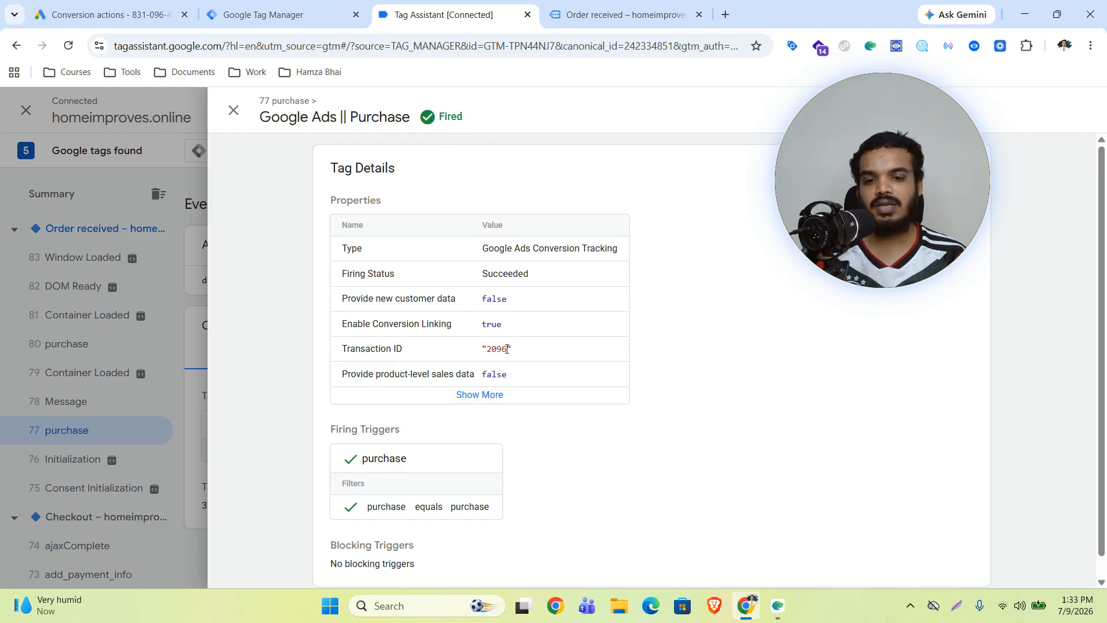
pyautogui.moveTo(507, 349); pyautogui.dragTo(486, 348)
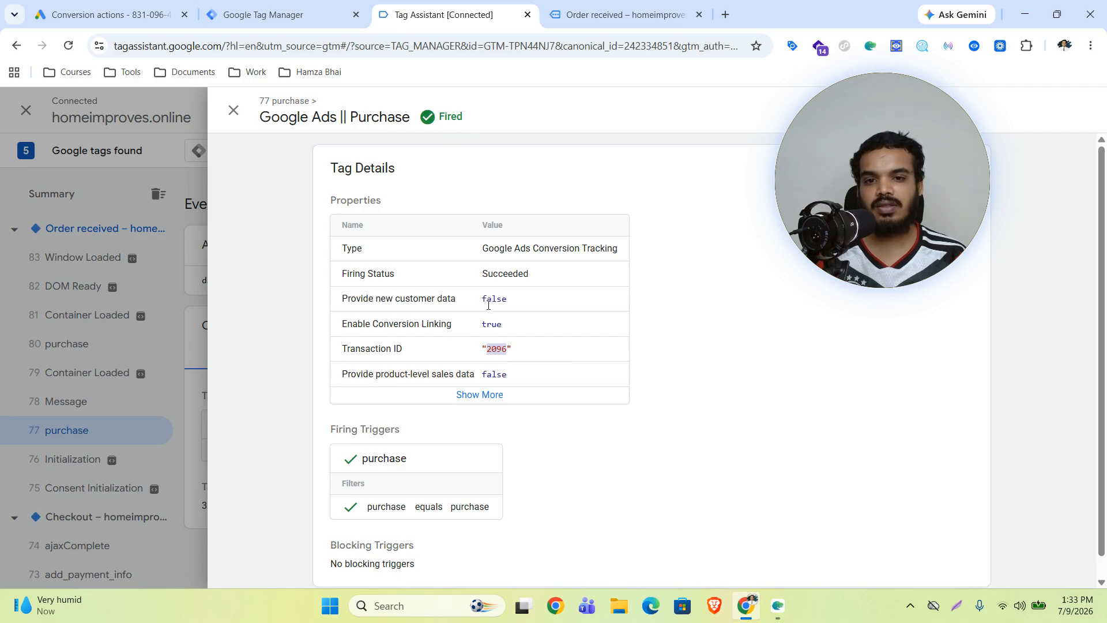
pyautogui.click(562, 5)
pyautogui.moveTo(229, 352); pyautogui.dragTo(190, 351)
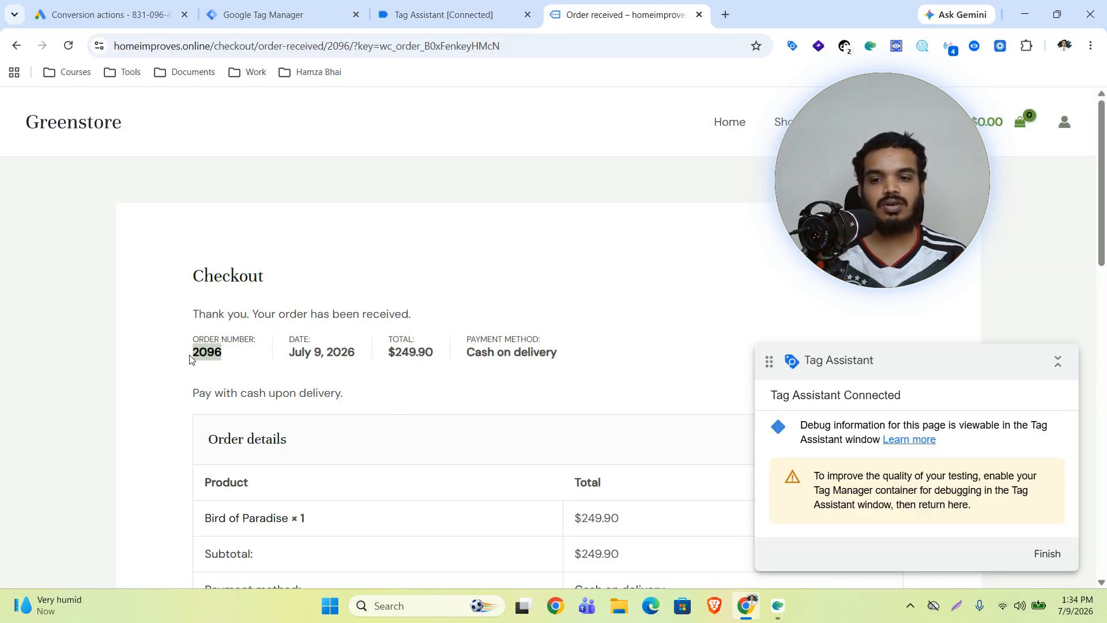
# Show all properties of the Google Ads || Purchase tag and compare its conversion value and currency with the order details
pyautogui.click(409, 4)
pyautogui.click(478, 394)
pyautogui.scroll(-1, 586, 406)
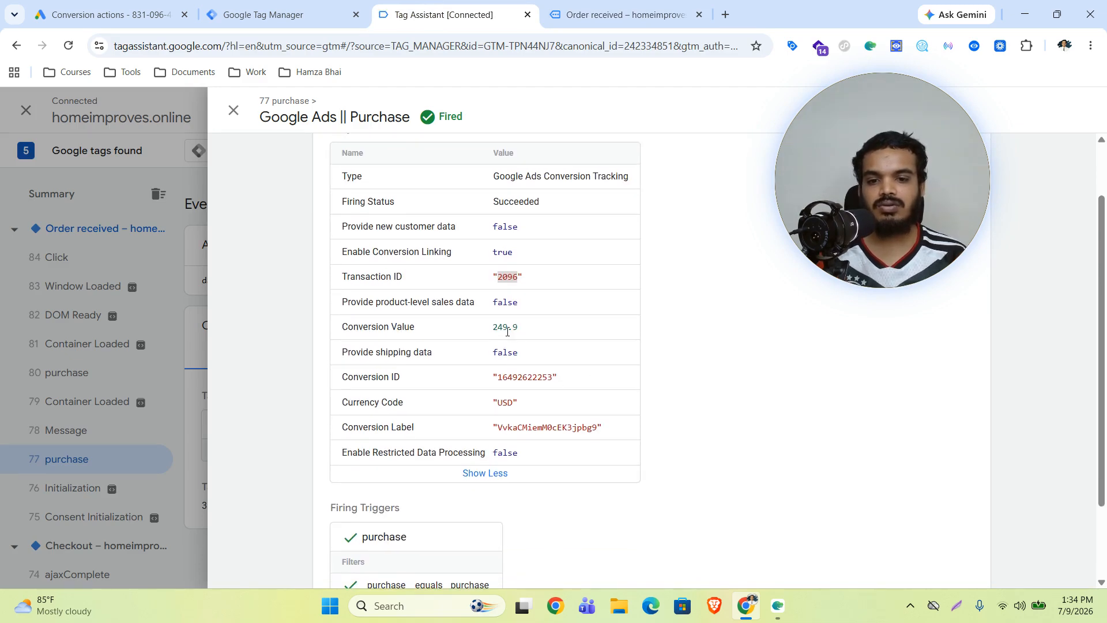
pyautogui.hotkey('ctrl', 'Tab')
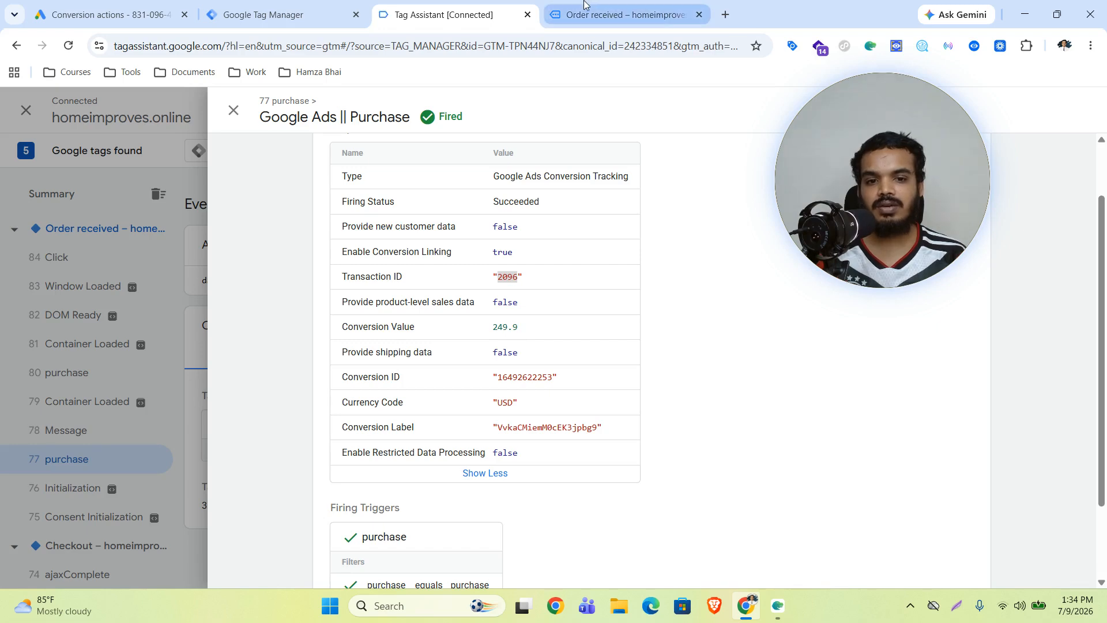
pyautogui.scroll(-5, 611, 369)
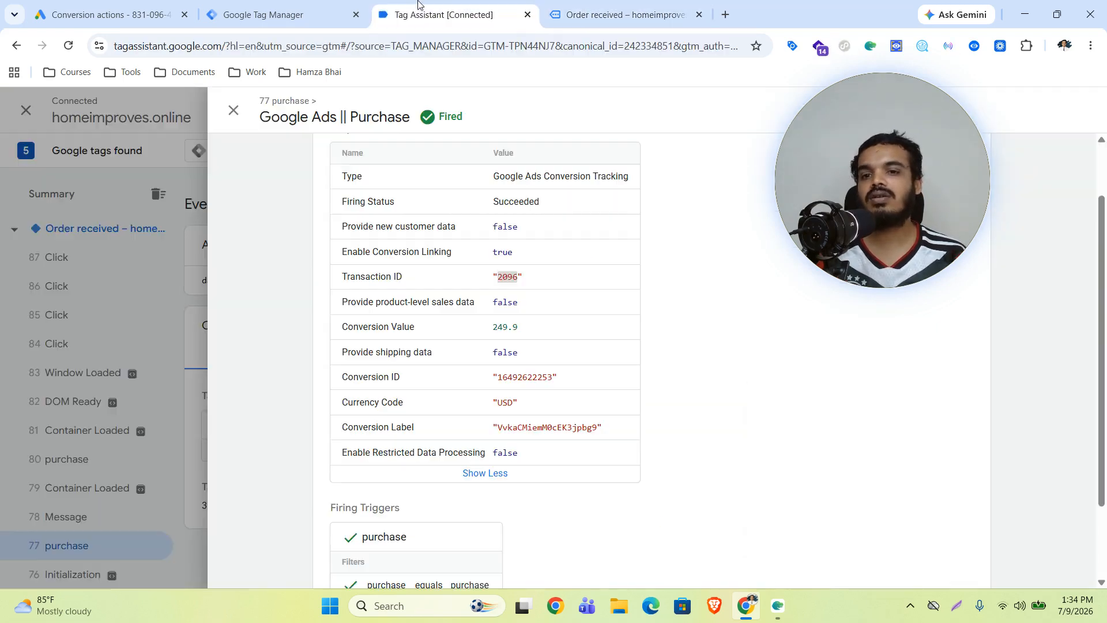
pyautogui.click(420, 11)
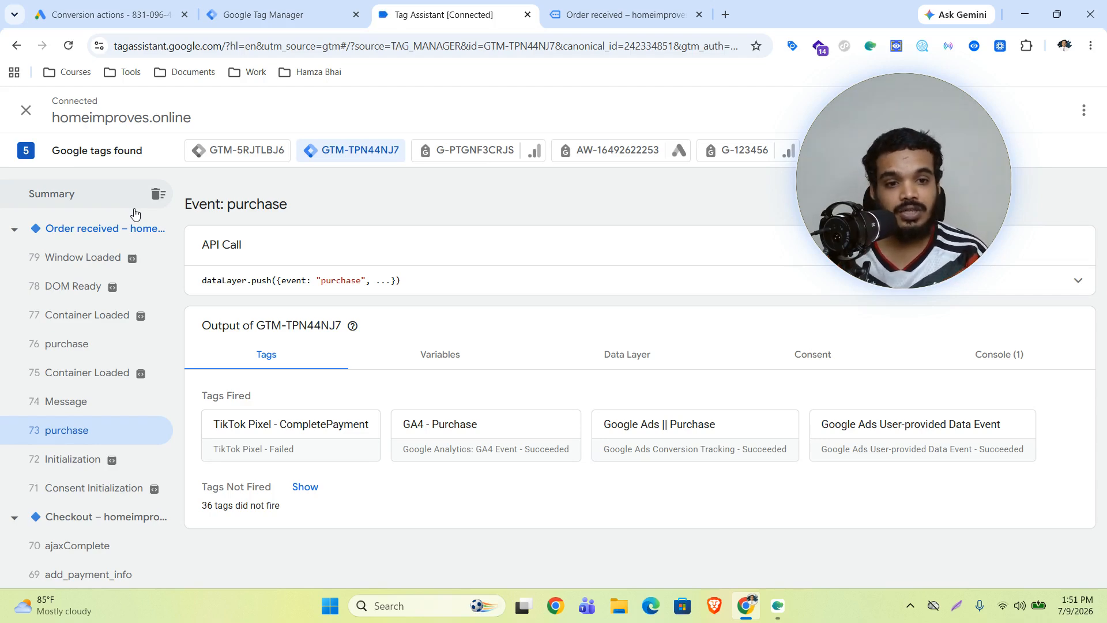
# Examine the customer data sent by the Google Ads User-provided Data Event tag on the purchase event, then close its details
pyautogui.click(868, 429)
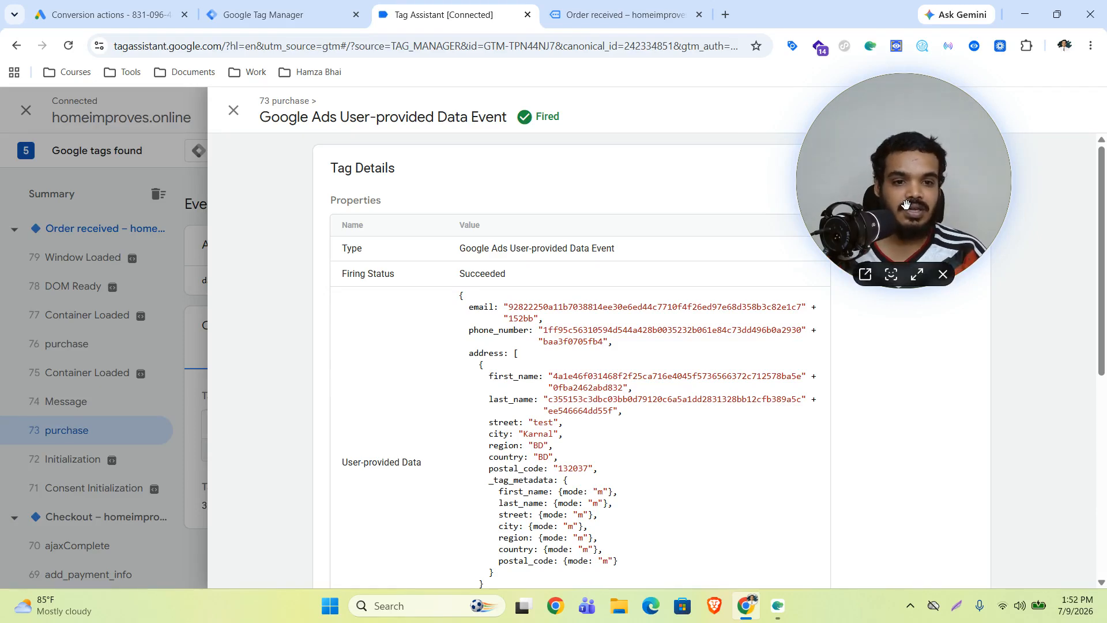
pyautogui.click(233, 111)
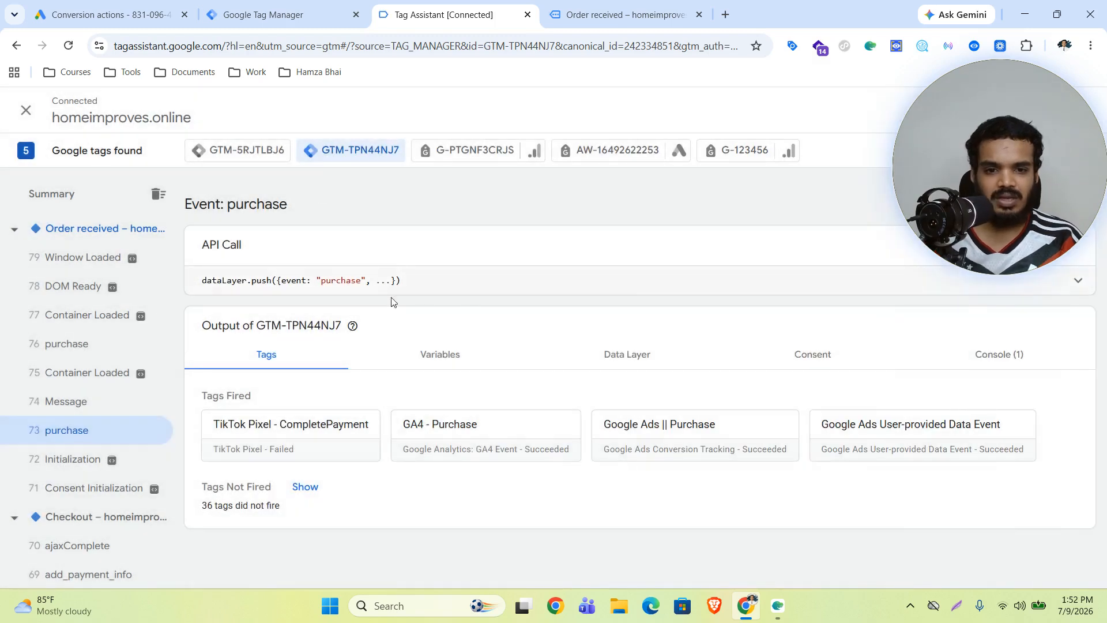